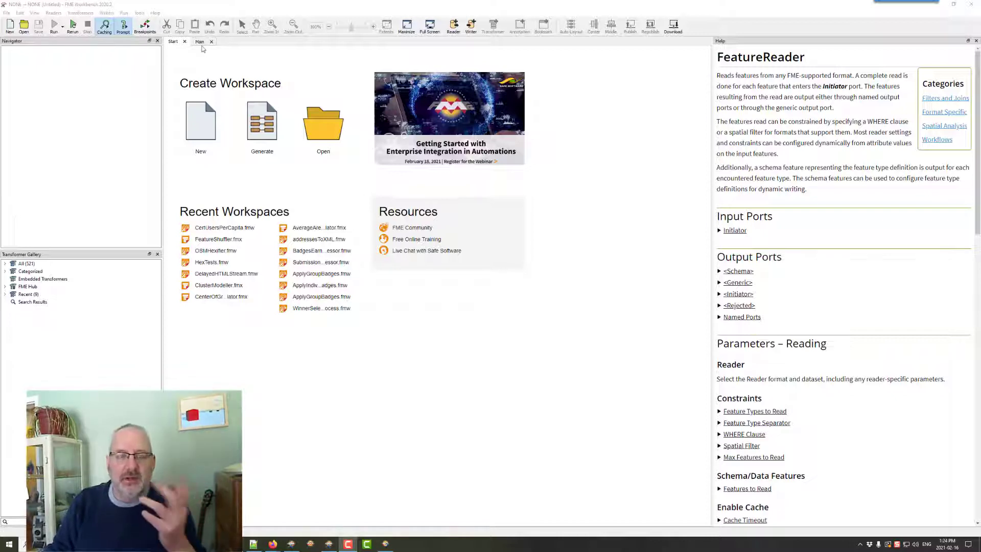
# Step: On the Main canvas, drop a direct CSV reader attempt and add a FeatureReader fed by a Creator
pyautogui.click(201, 42)
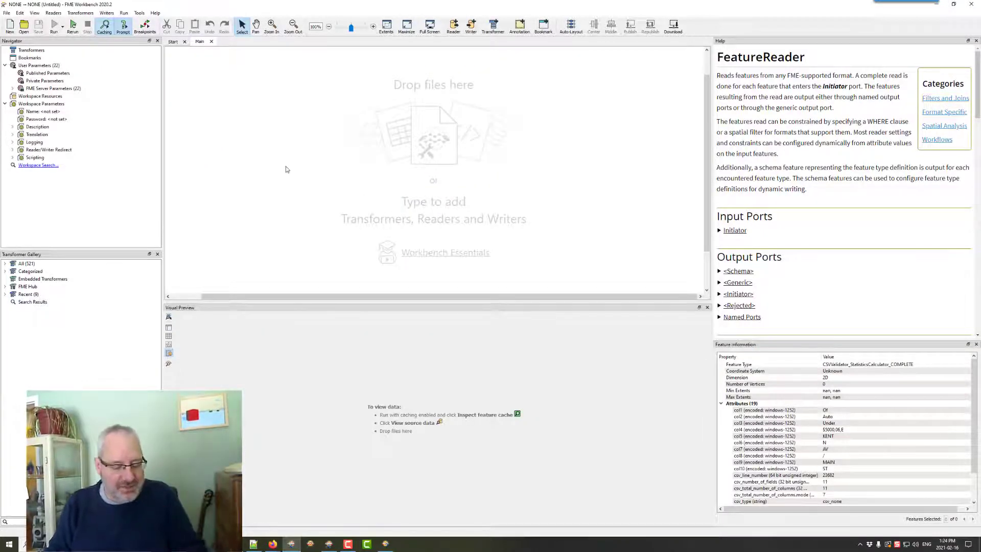
pyautogui.write('CSV')
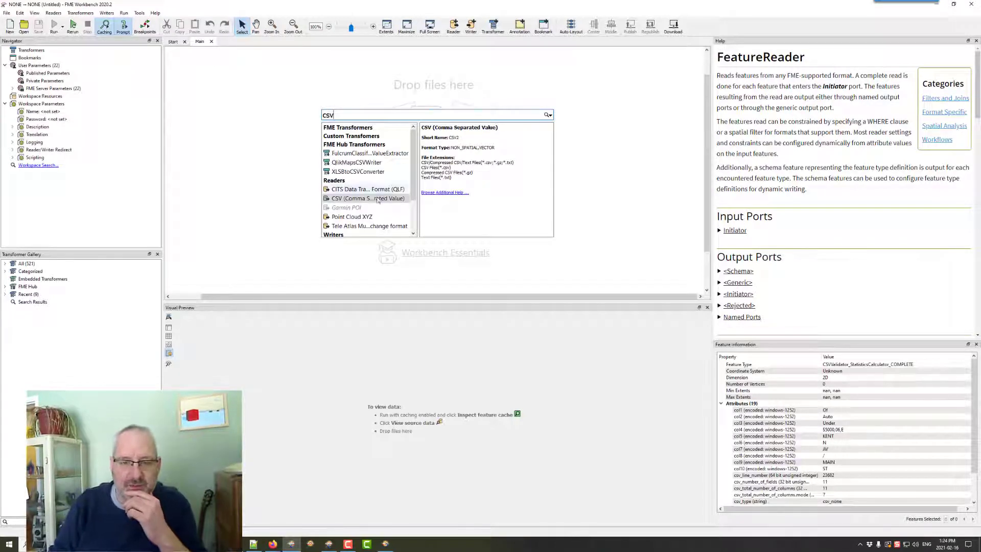
pyautogui.doubleClick(369, 199)
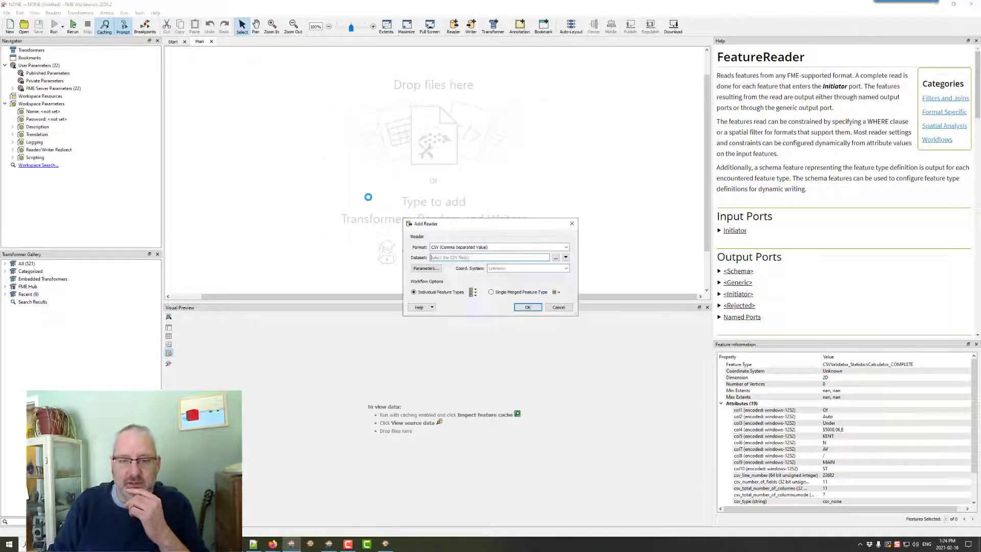
pyautogui.click(559, 308)
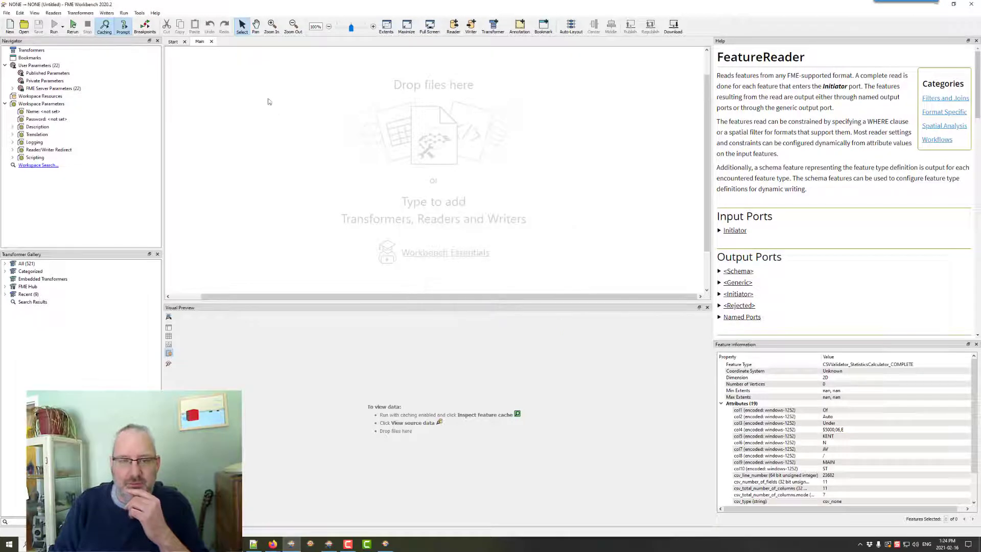
pyautogui.write('urere')
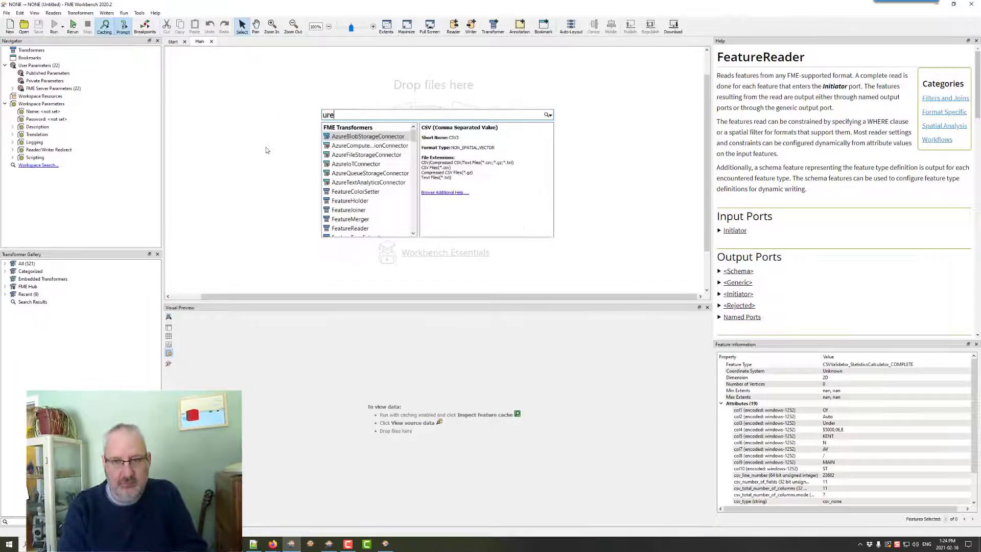
pyautogui.press('Return')
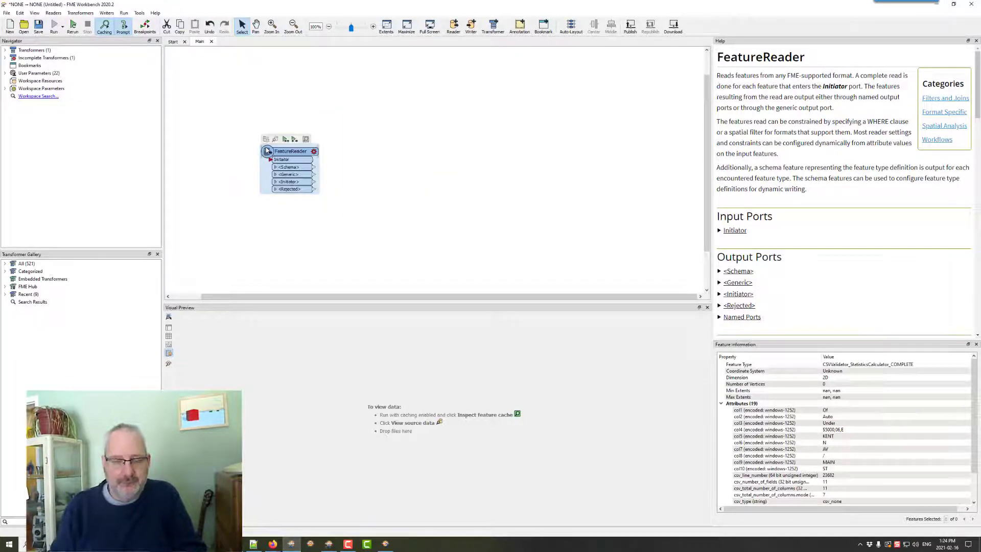
pyautogui.write('crea')
pyautogui.press('Return')
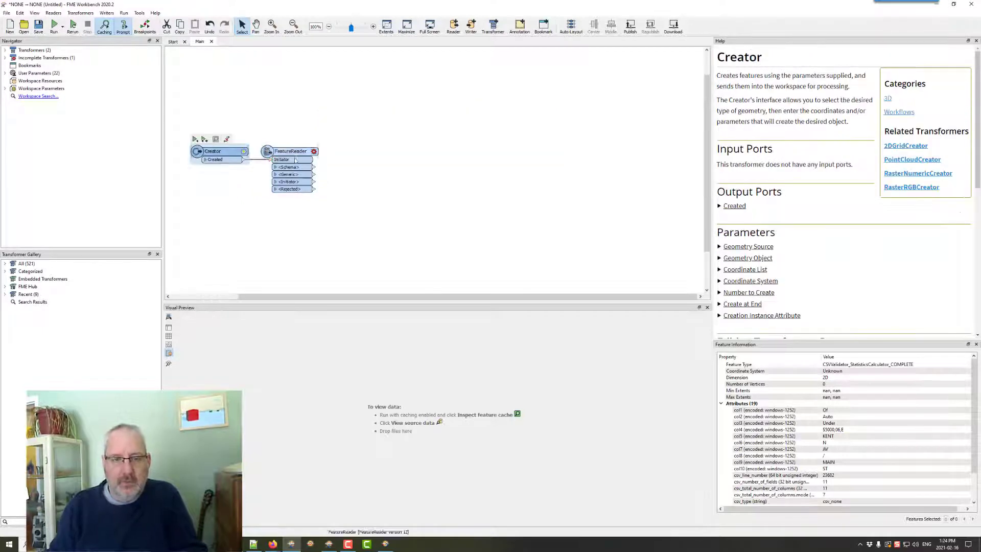
# Step: Set the FeatureReader format to CSV and its dataset to Data\Emergency\Crime.csv
pyautogui.doubleClick(314, 154)
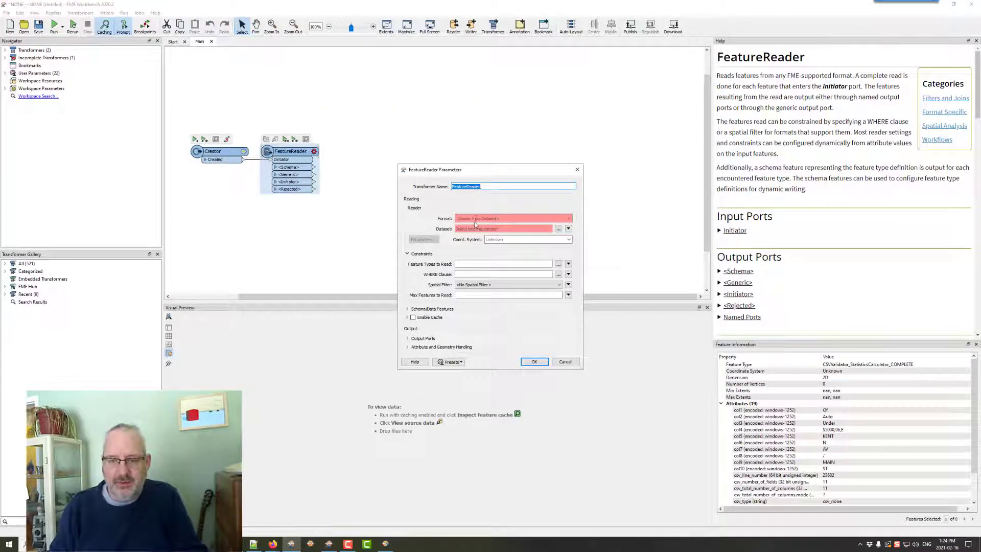
pyautogui.click(475, 219)
pyautogui.write('csv')
pyautogui.press('Return')
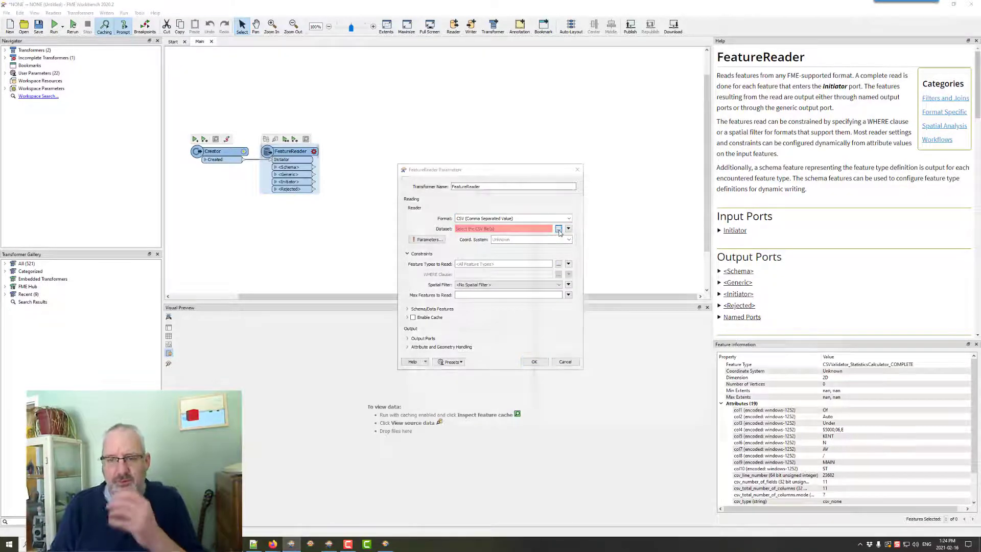
pyautogui.click(558, 229)
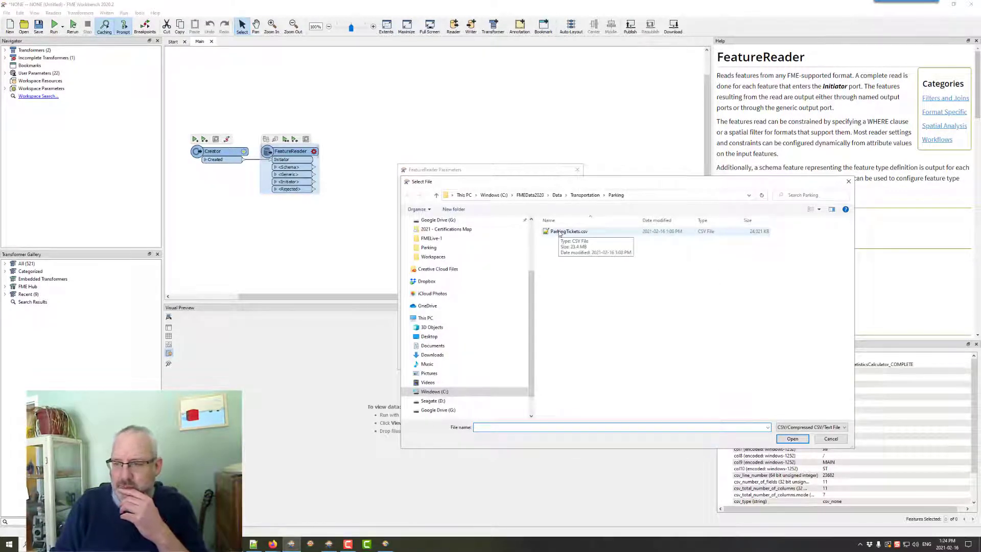
pyautogui.click(585, 195)
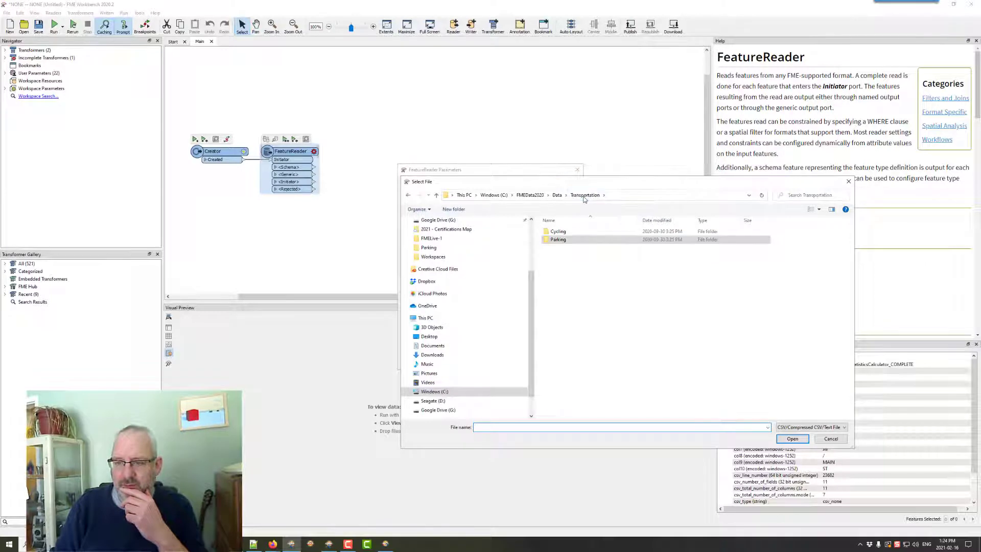
pyautogui.click(557, 195)
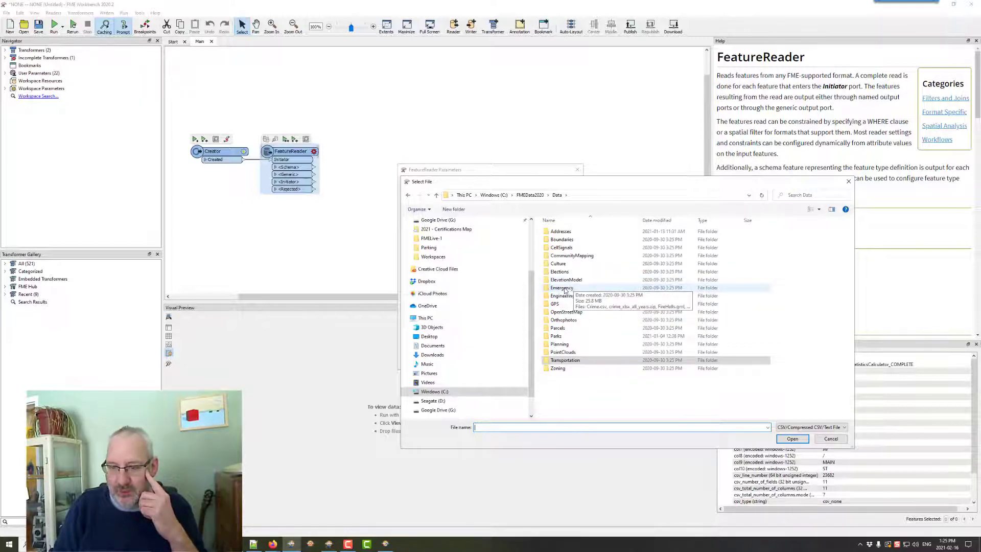
pyautogui.doubleClick(565, 288)
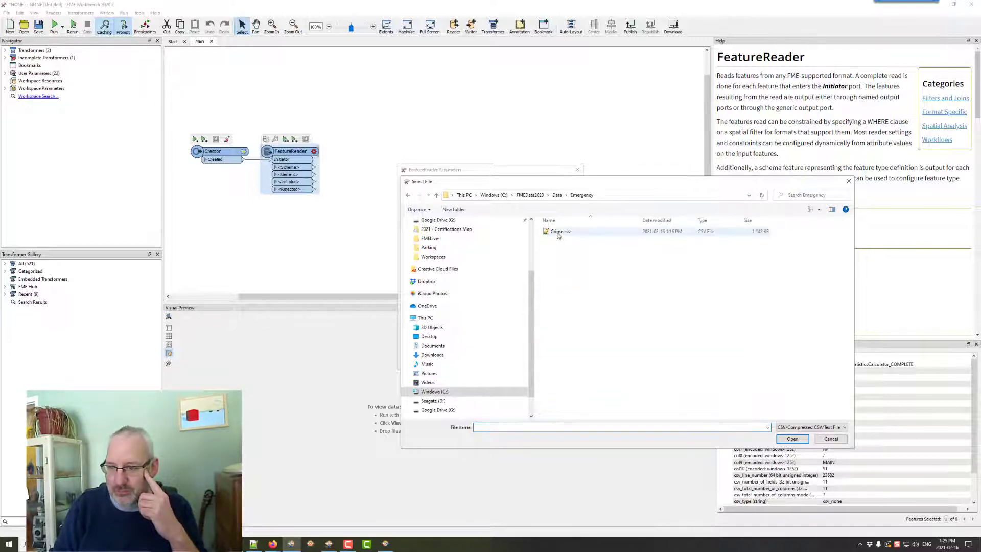
pyautogui.doubleClick(559, 232)
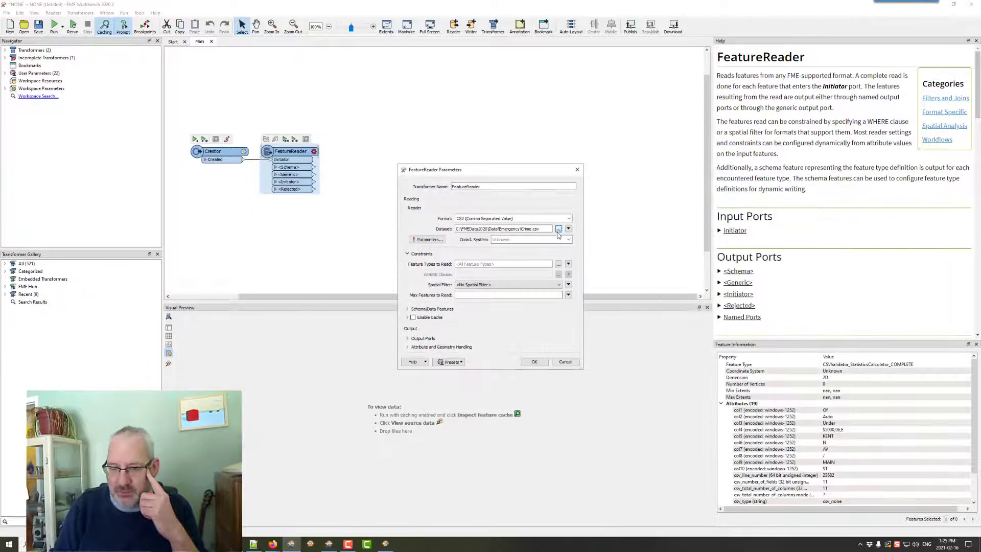
# Step: In CSV parameters keep the comma delimiter, scan 25000 rows and set Scan for Additional Fields to Yes
pyautogui.click(427, 240)
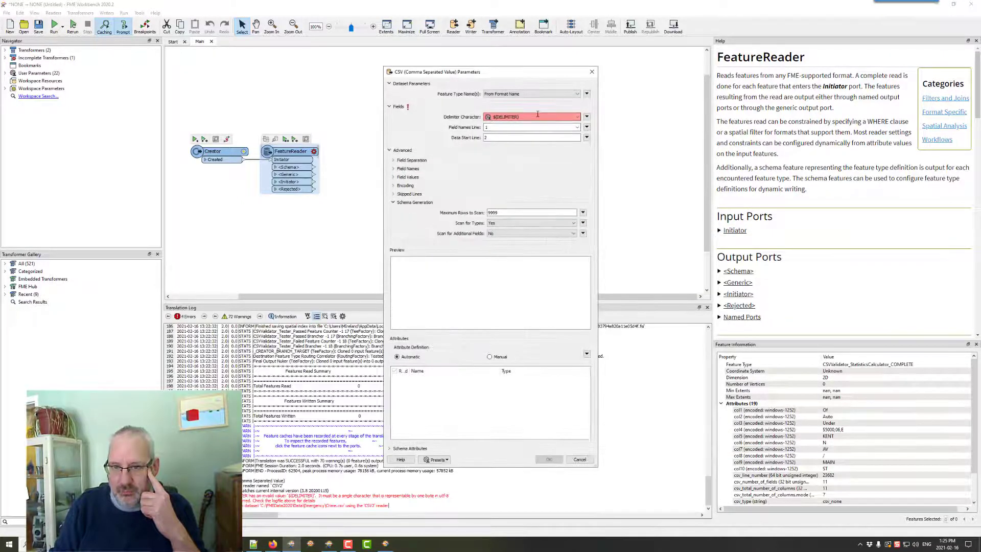
pyautogui.write(',')
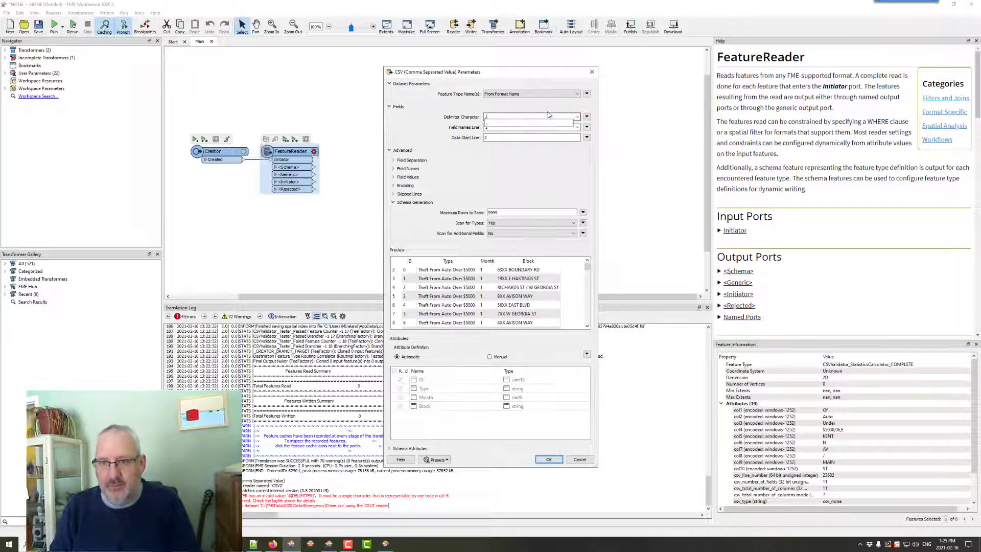
pyautogui.click(576, 117)
pyautogui.press('Escape')
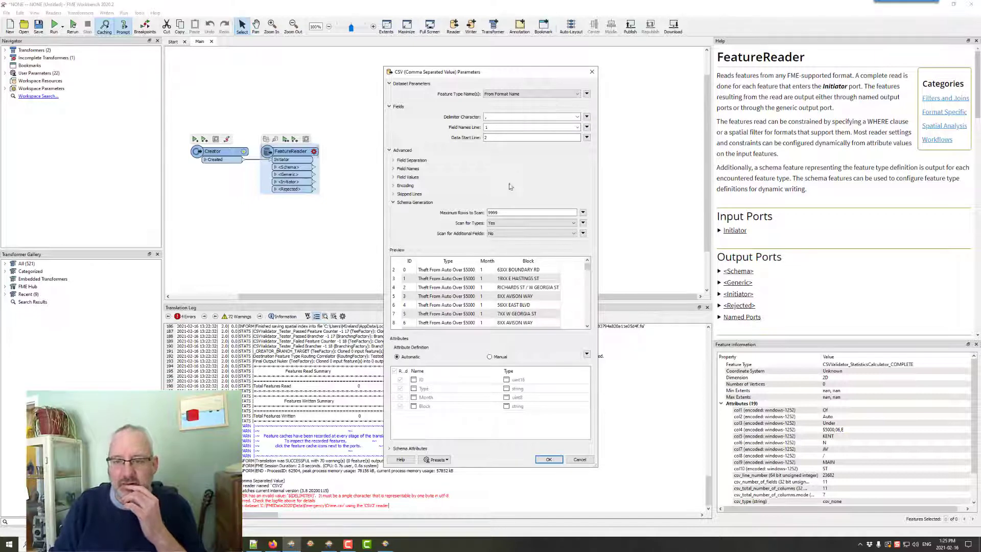
pyautogui.click(529, 223)
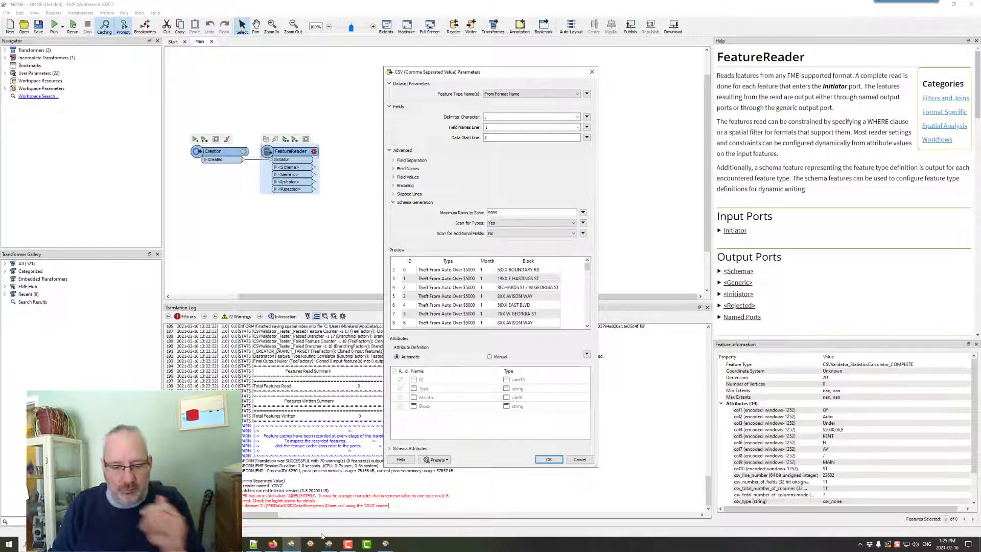
pyautogui.click(258, 544)
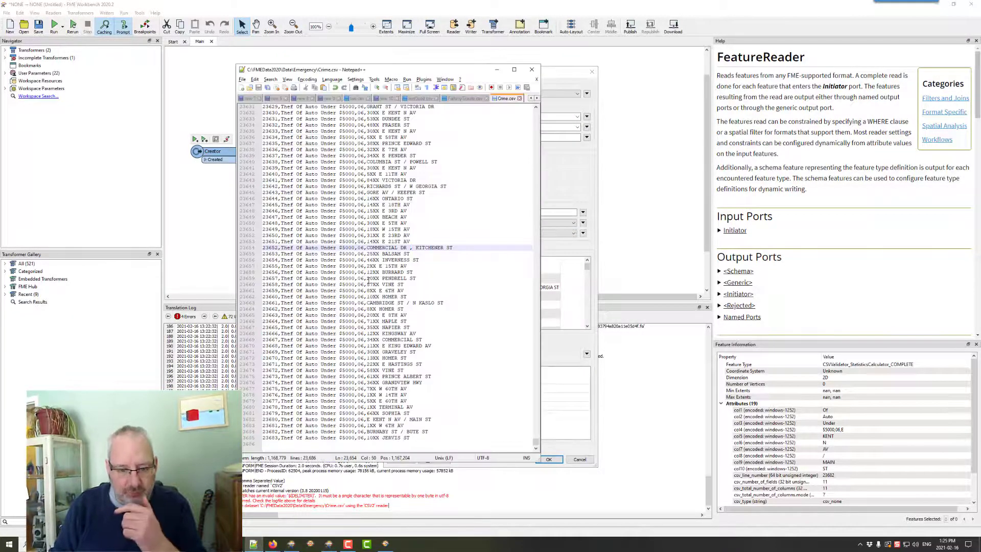
pyautogui.click(569, 184)
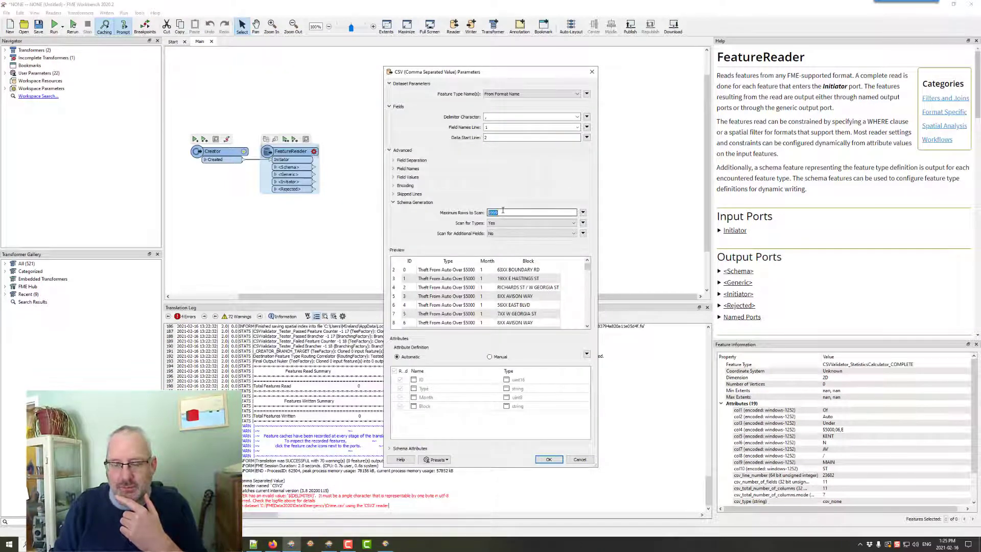
pyautogui.write('25000')
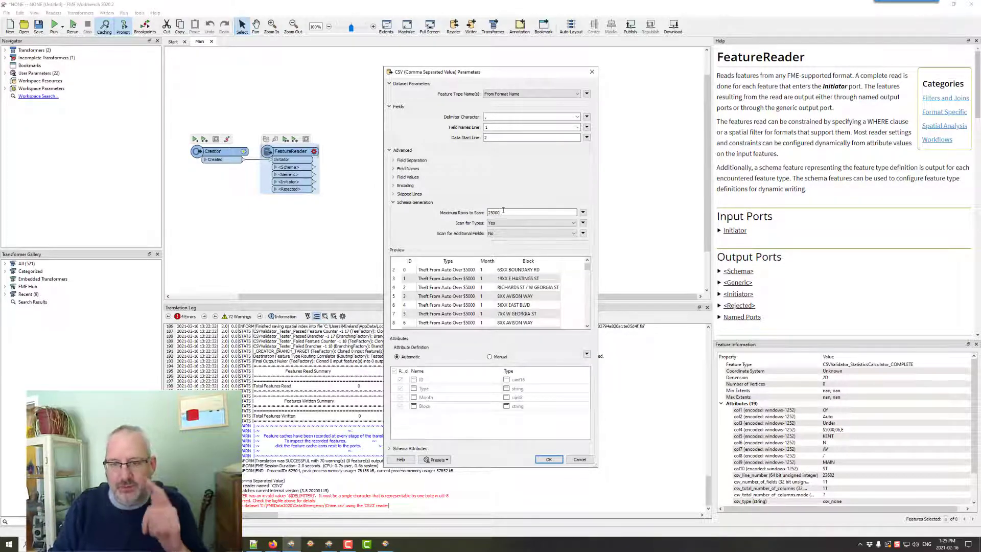
pyautogui.moveTo(504, 213)
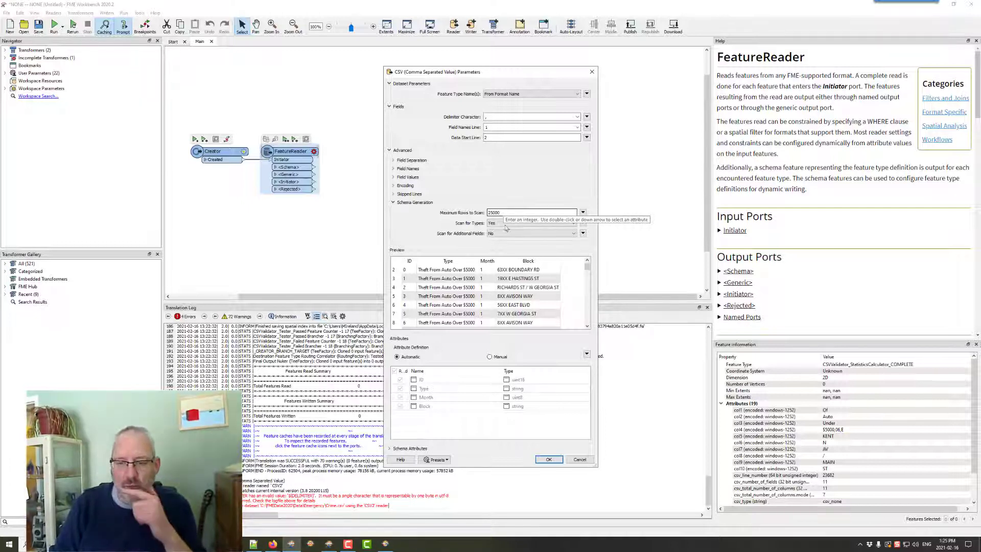
pyautogui.click(503, 212)
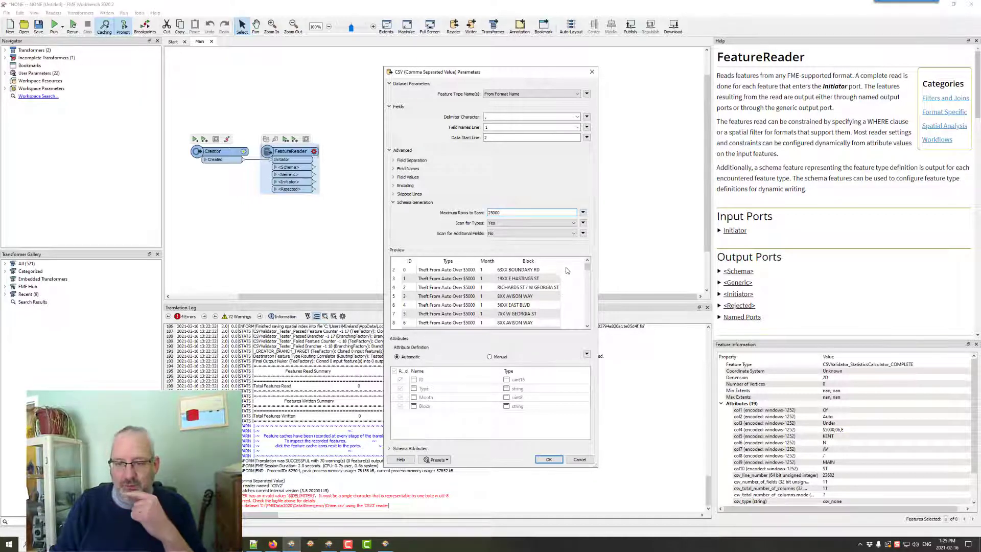
pyautogui.click(549, 234)
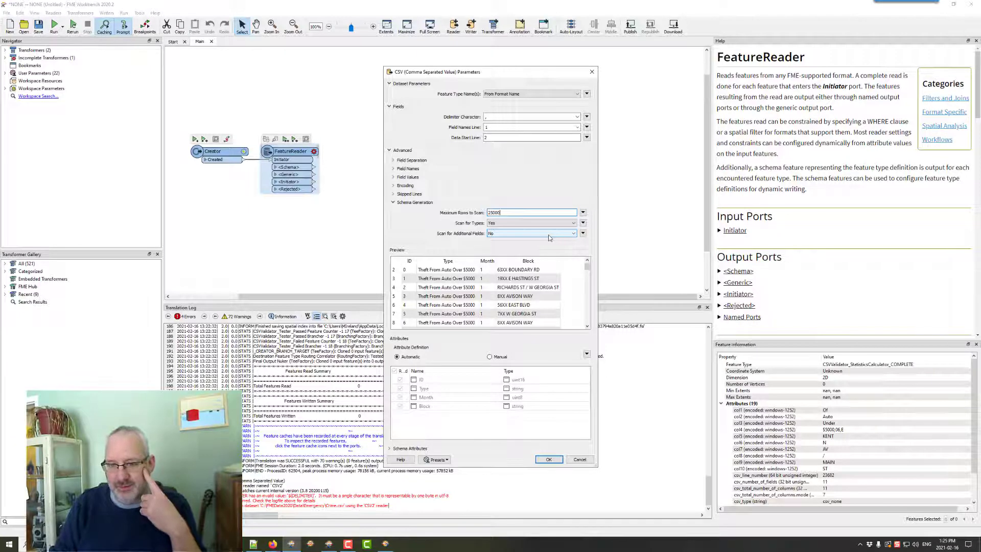
pyautogui.click(549, 234)
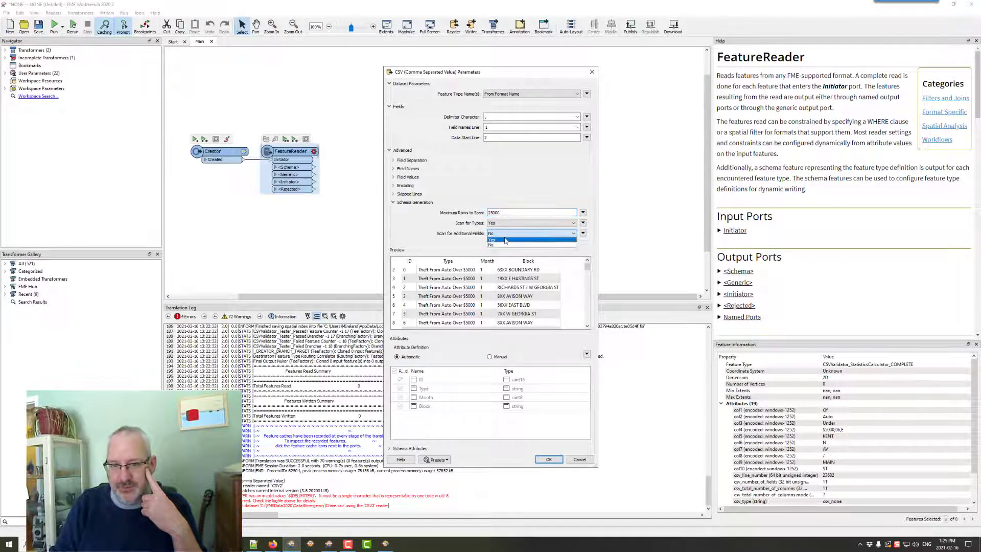
pyautogui.click(525, 240)
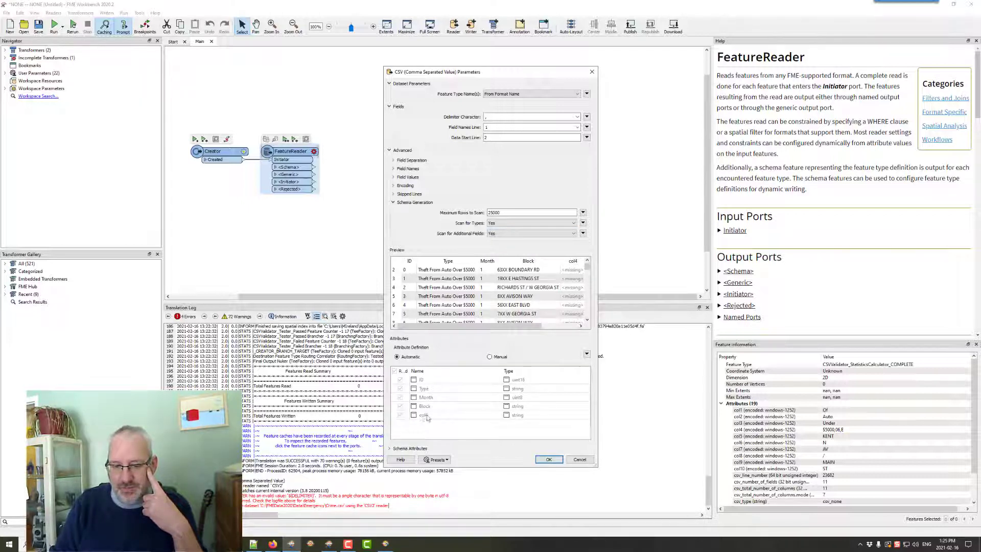
# Step: Accept the CSV options with a Single Output Port and run the workspace
pyautogui.click(549, 459)
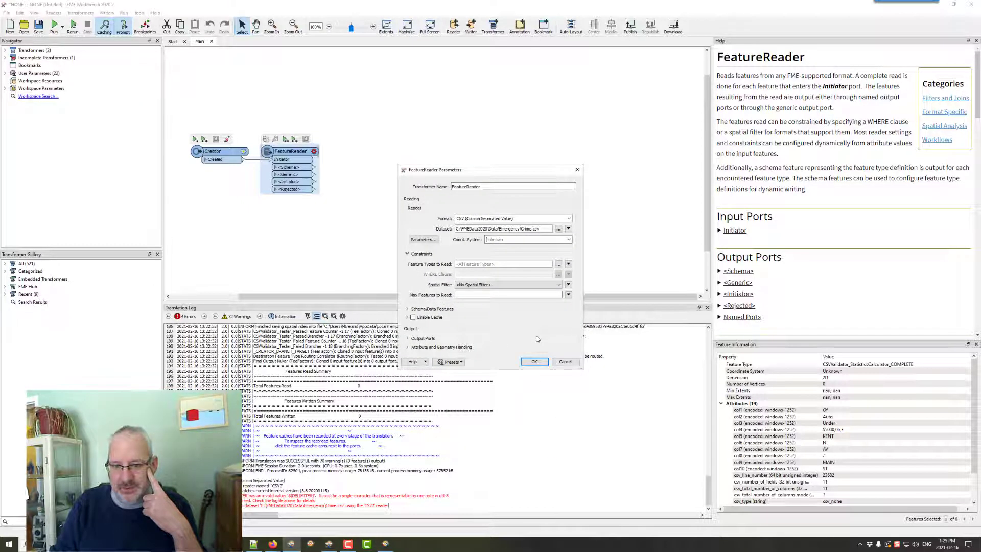
pyautogui.click(420, 340)
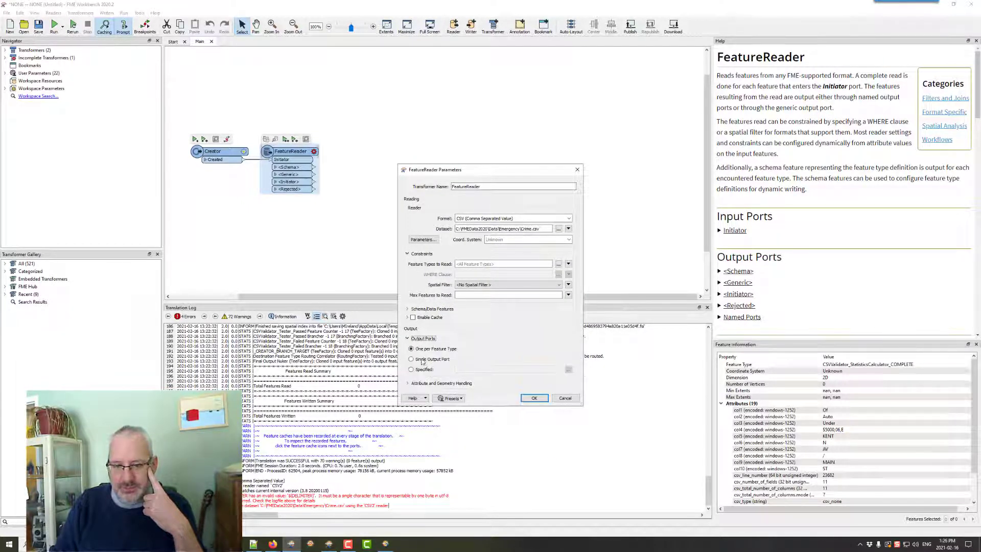
pyautogui.click(411, 359)
pyautogui.click(534, 398)
pyautogui.click(286, 141)
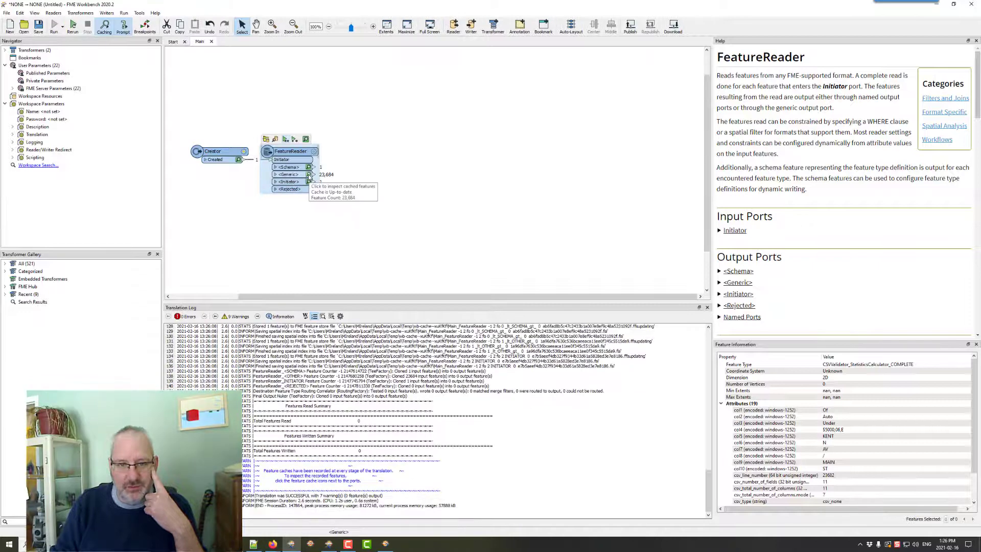
# Step: Review several cached Generic-port records' attributes, then reopen the FeatureReader settings
pyautogui.click(310, 176)
pyautogui.click(301, 357)
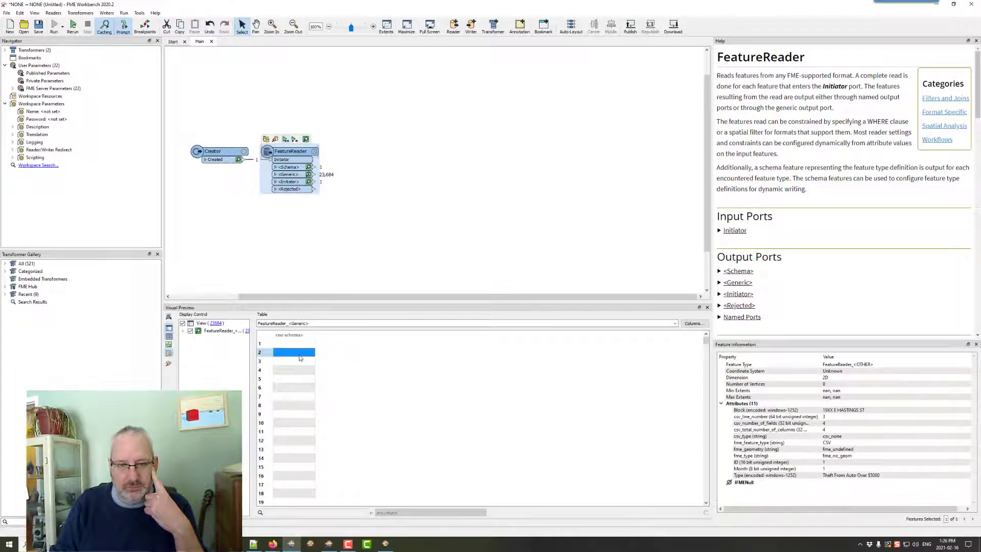
pyautogui.click(296, 372)
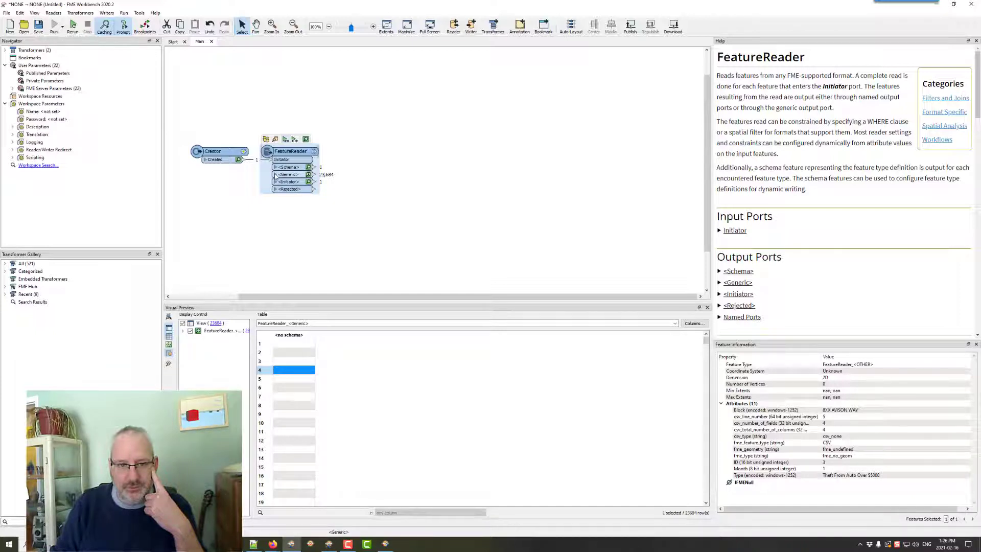
pyautogui.click(286, 398)
pyautogui.click(293, 452)
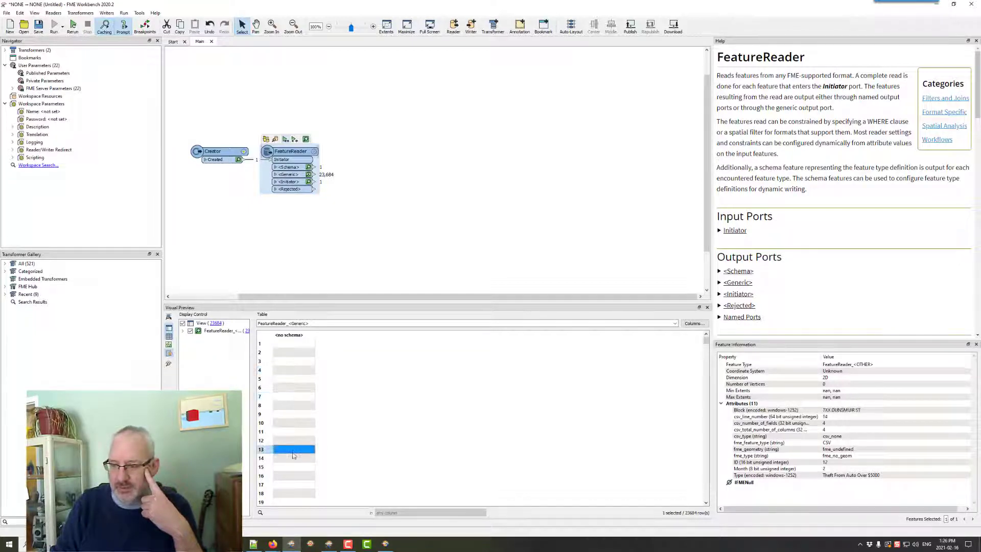
pyautogui.click(296, 495)
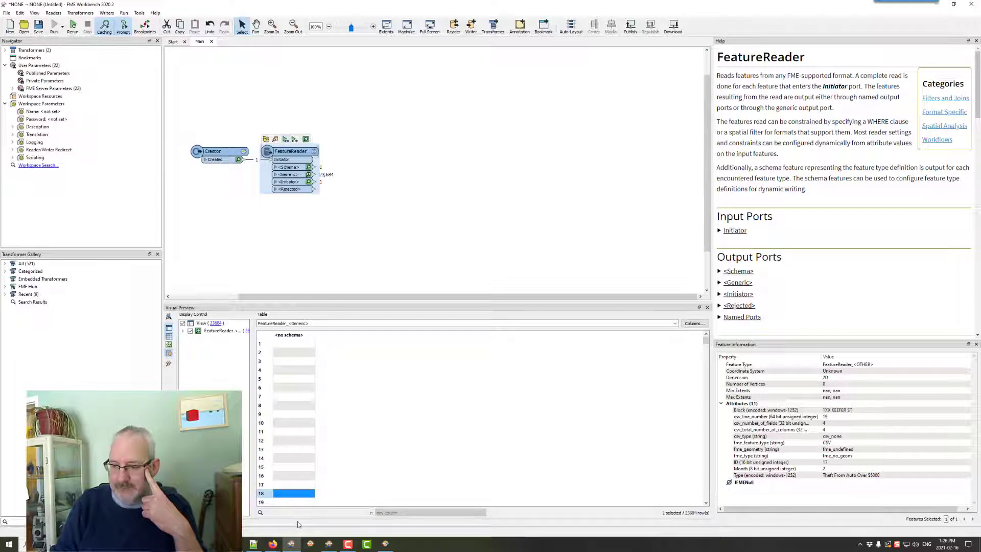
pyautogui.click(291, 440)
pyautogui.click(285, 397)
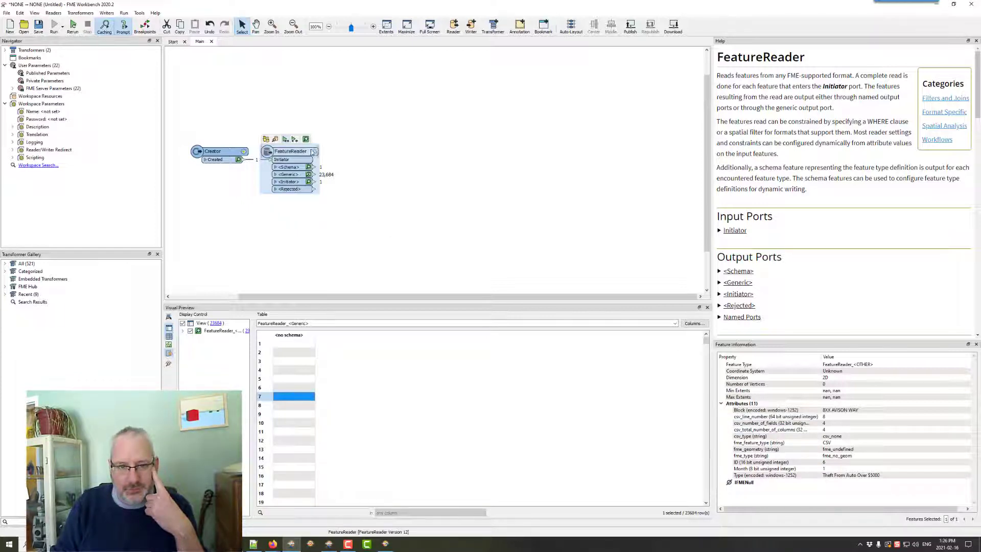
pyautogui.doubleClick(314, 151)
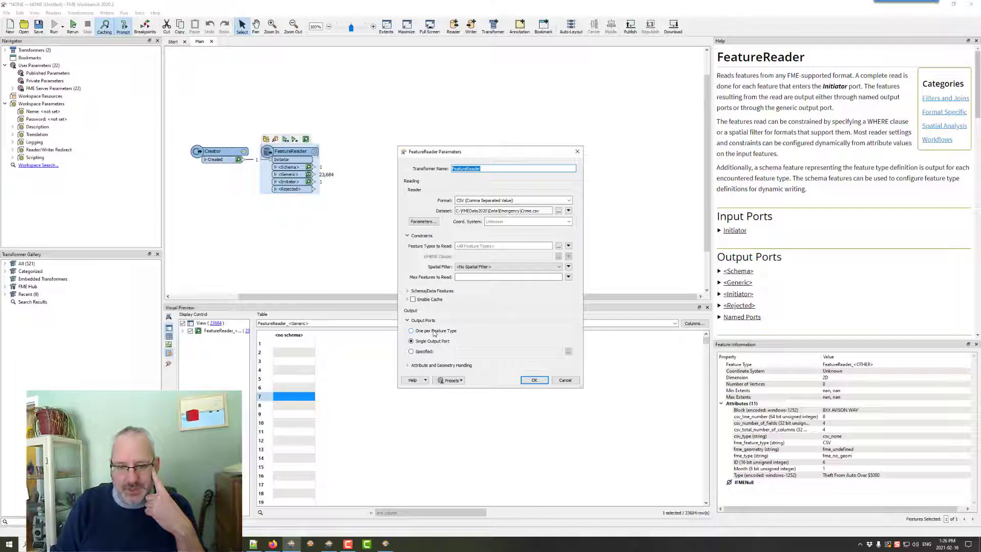
# Step: Switch output to One per Feature Type, keeping accumulation mode Only Use Result
pyautogui.click(432, 332)
pyautogui.click(422, 365)
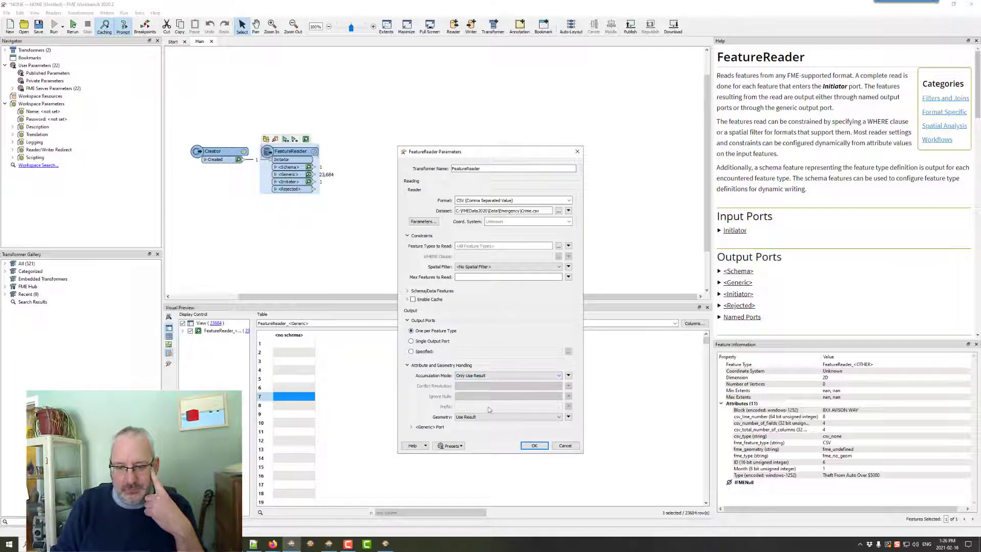
pyautogui.click(482, 375)
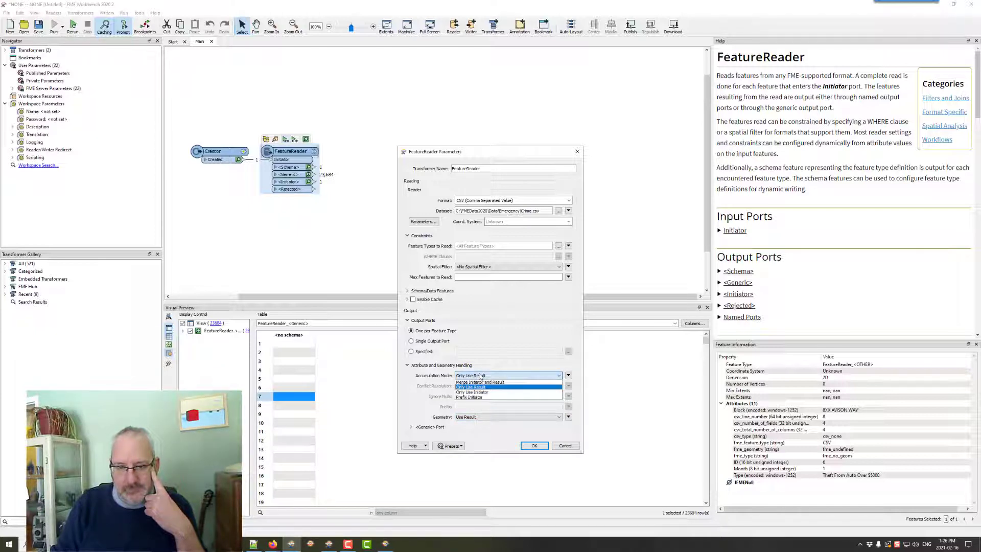
pyautogui.click(481, 376)
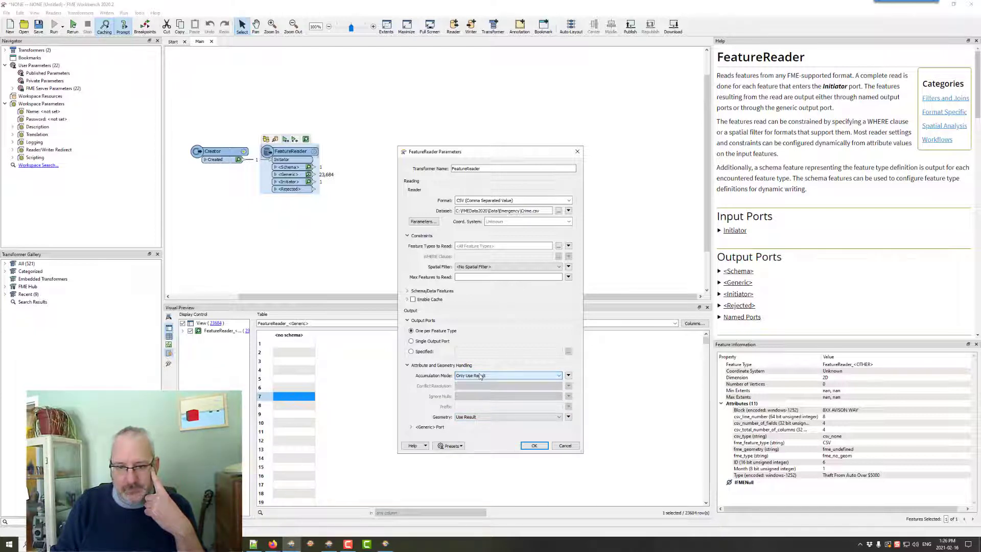
pyautogui.click(439, 291)
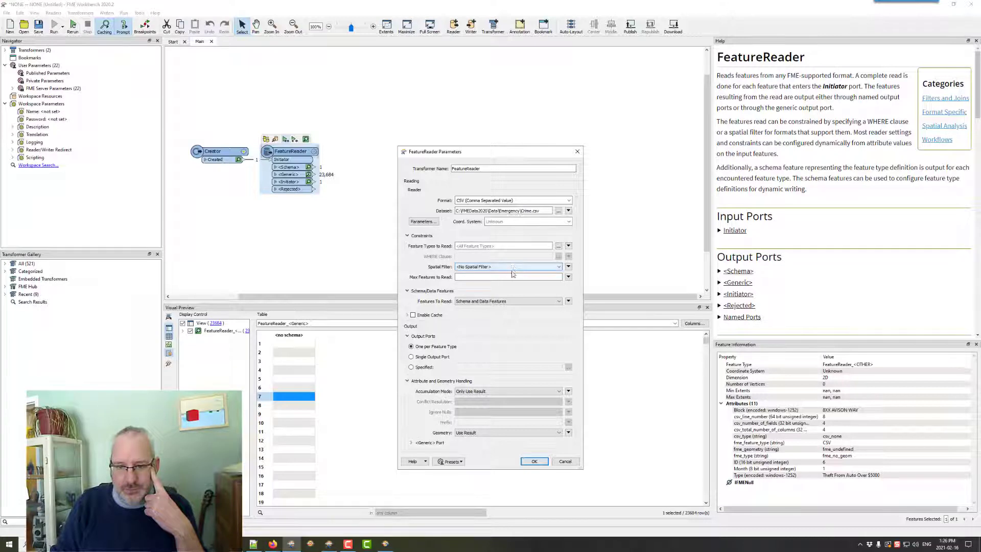
pyautogui.click(535, 461)
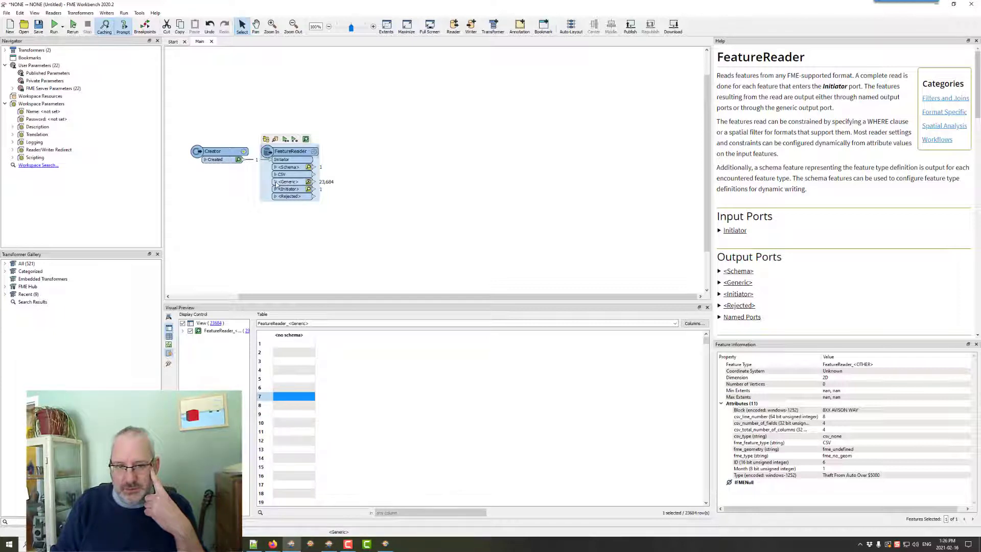
# Step: Rerun the workspace and view the CSV port features sorted by a widened col4 column
pyautogui.moveTo(292, 151)
pyautogui.doubleClick(314, 152)
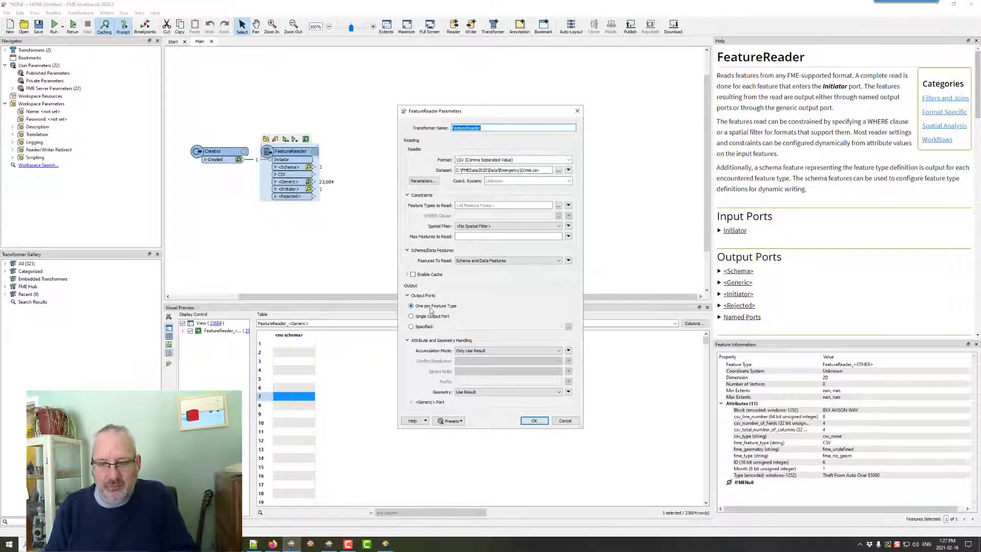
pyautogui.click(534, 420)
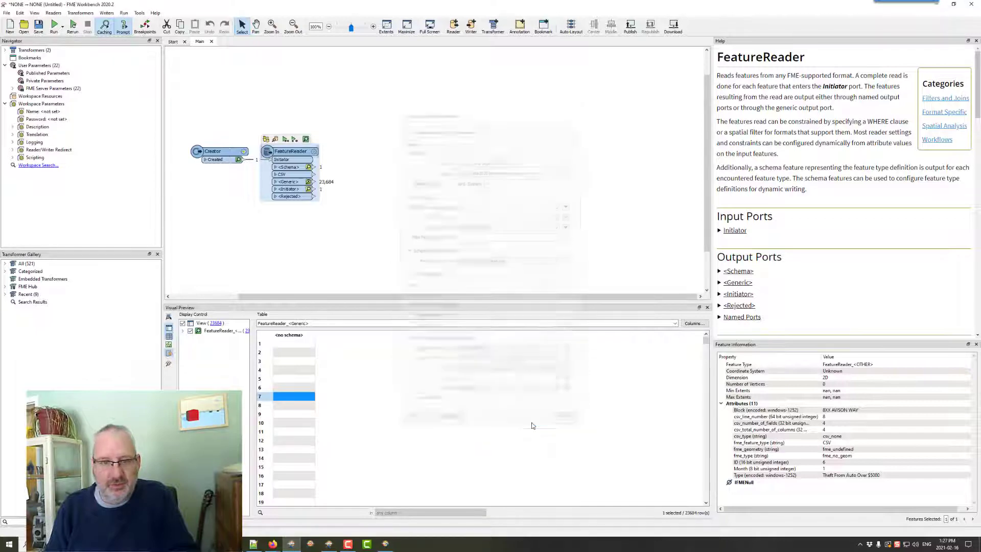
pyautogui.click(283, 142)
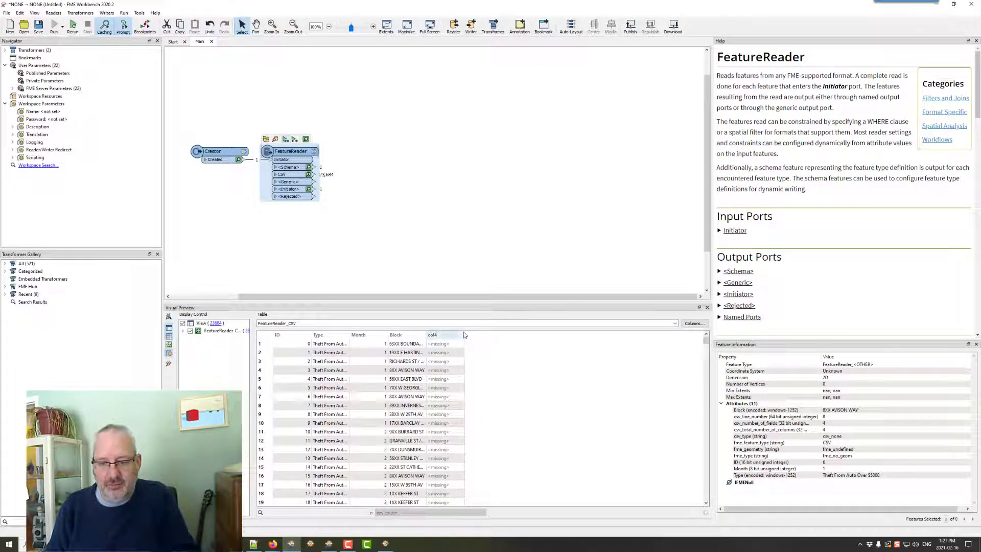
pyautogui.moveTo(467, 336); pyautogui.dragTo(580, 341)
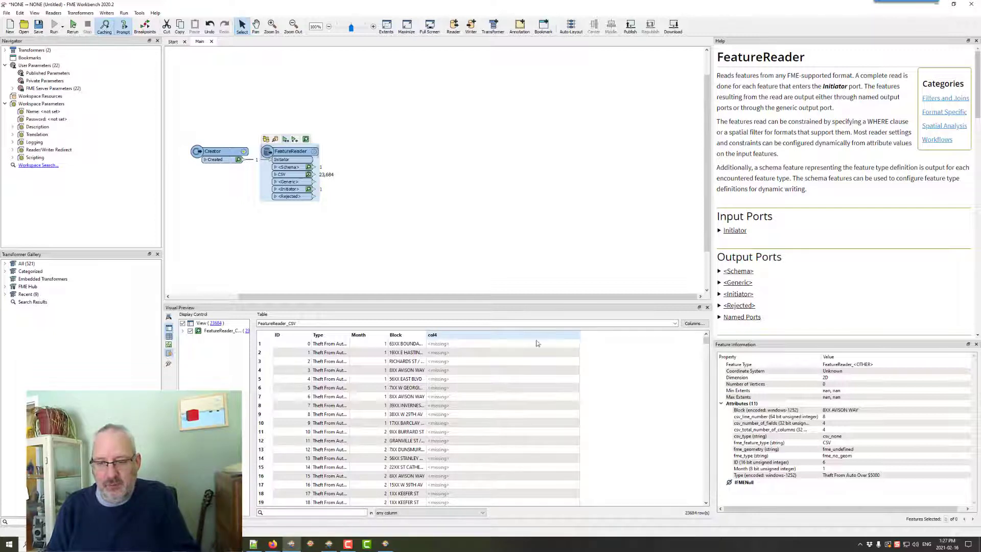
pyautogui.click(510, 337)
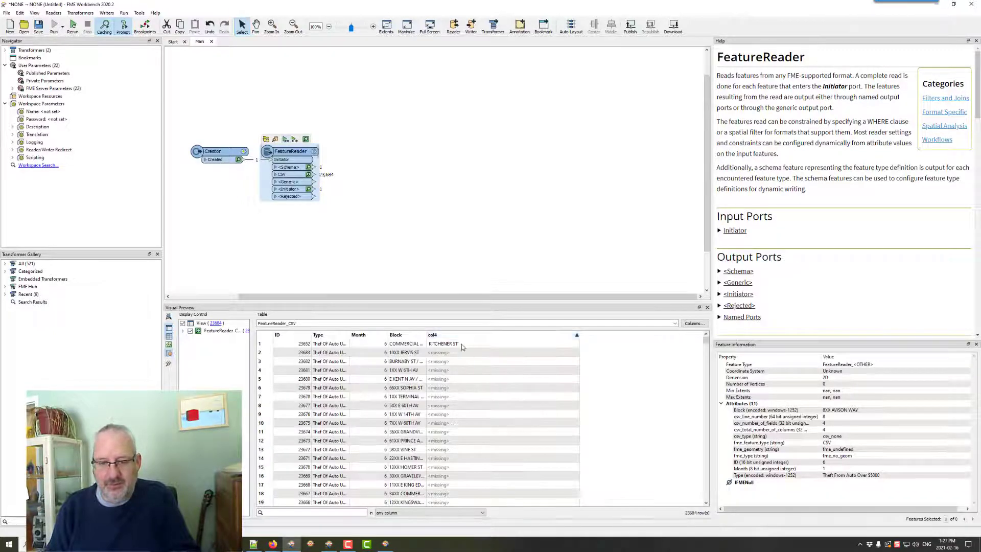
pyautogui.moveTo(427, 336); pyautogui.dragTo(499, 335)
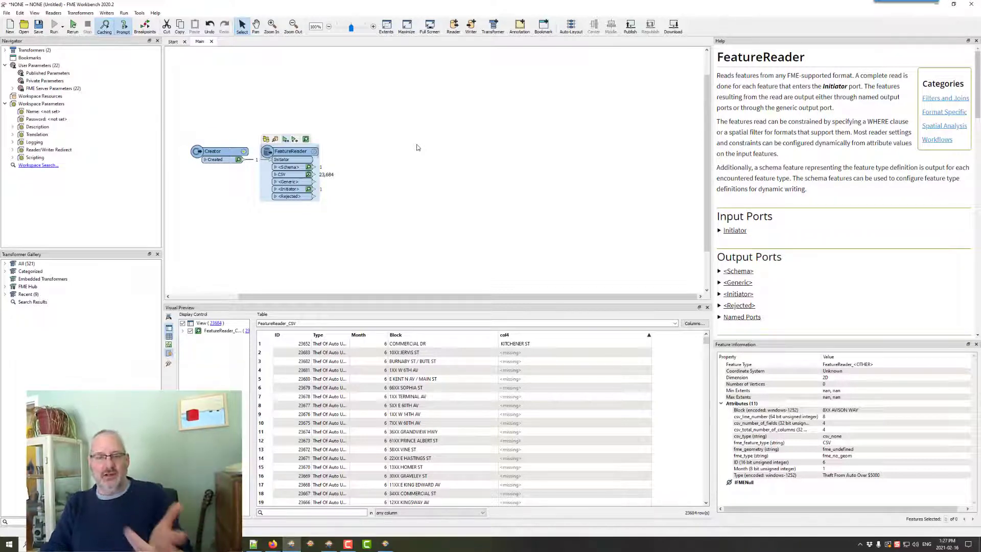
# Step: Set the FeatureReader back to a Single Output Port and rerun the workspace
pyautogui.doubleClick(314, 154)
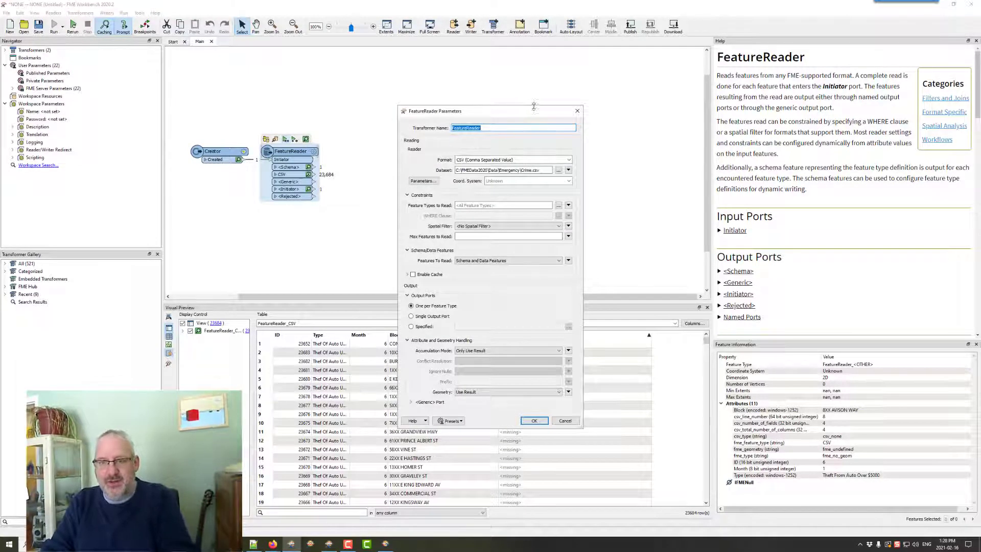
pyautogui.moveTo(535, 114); pyautogui.dragTo(421, 81)
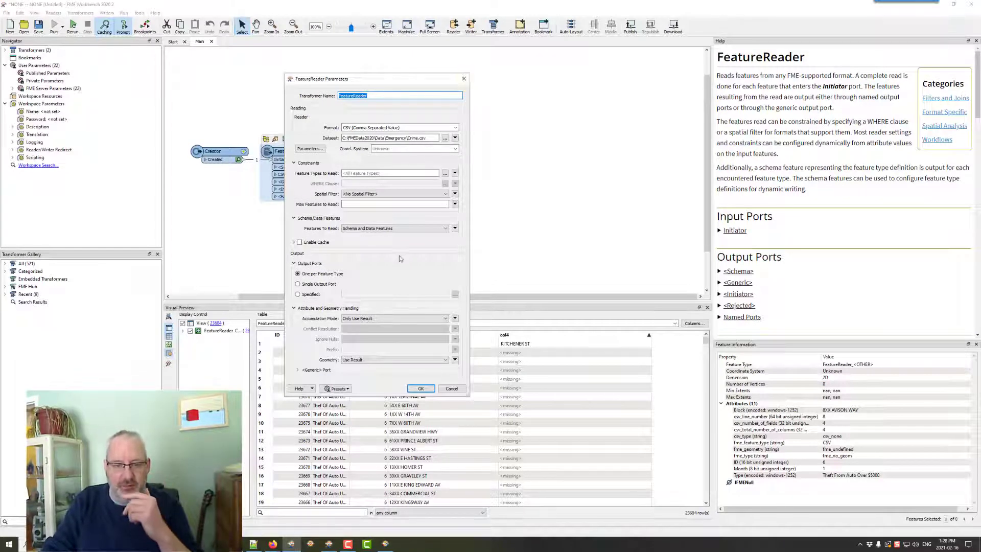
pyautogui.click(318, 284)
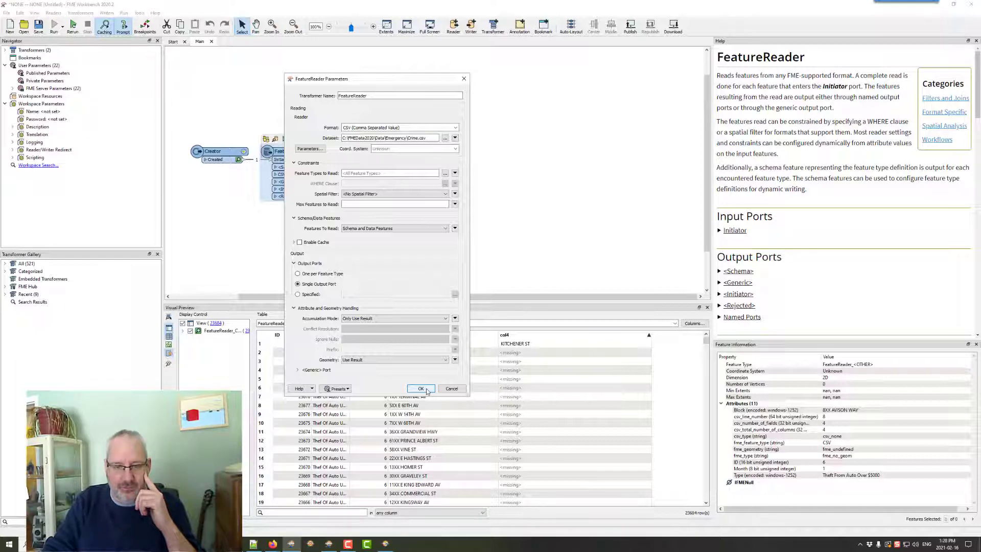
pyautogui.click(424, 389)
pyautogui.click(285, 139)
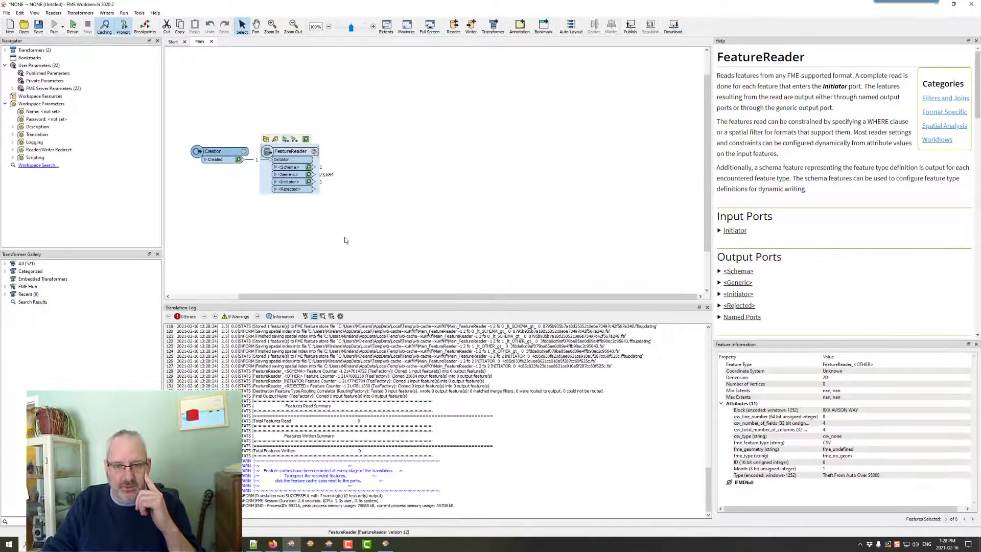
# Step: Expose csv_total_number_of_columns on the Generic port, rerun and preview it showing 4 per record
pyautogui.click(424, 402)
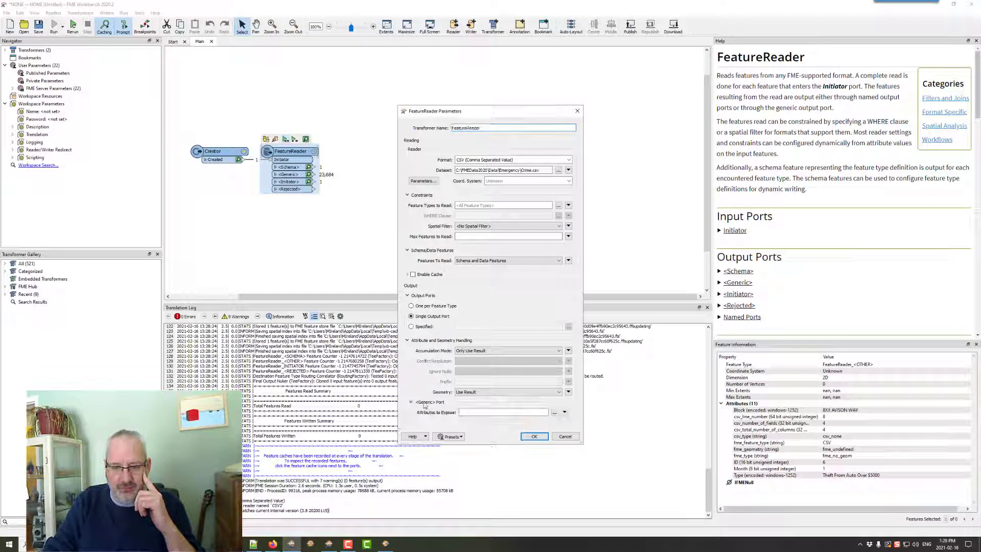
pyautogui.click(555, 412)
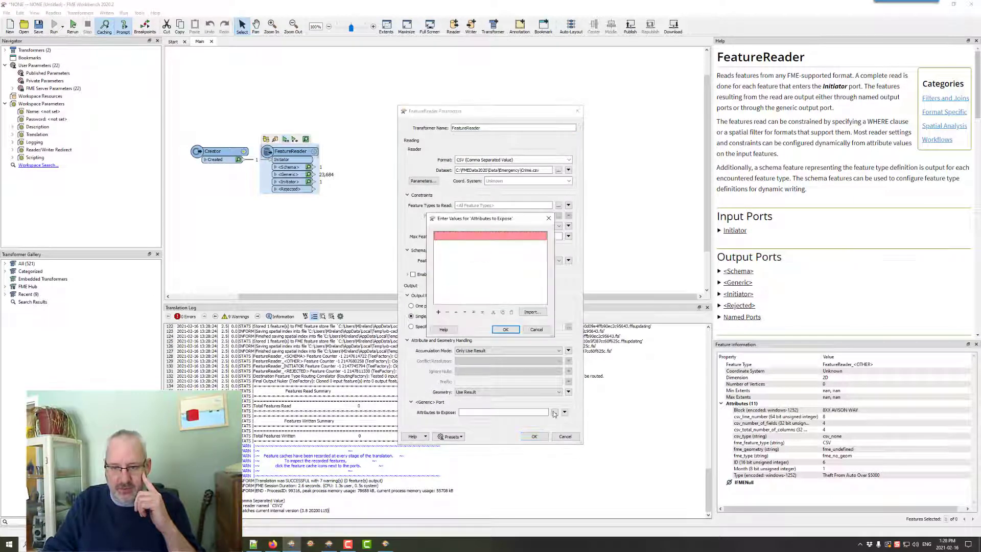
pyautogui.click(485, 239)
pyautogui.write('csv_total_number_of_columns')
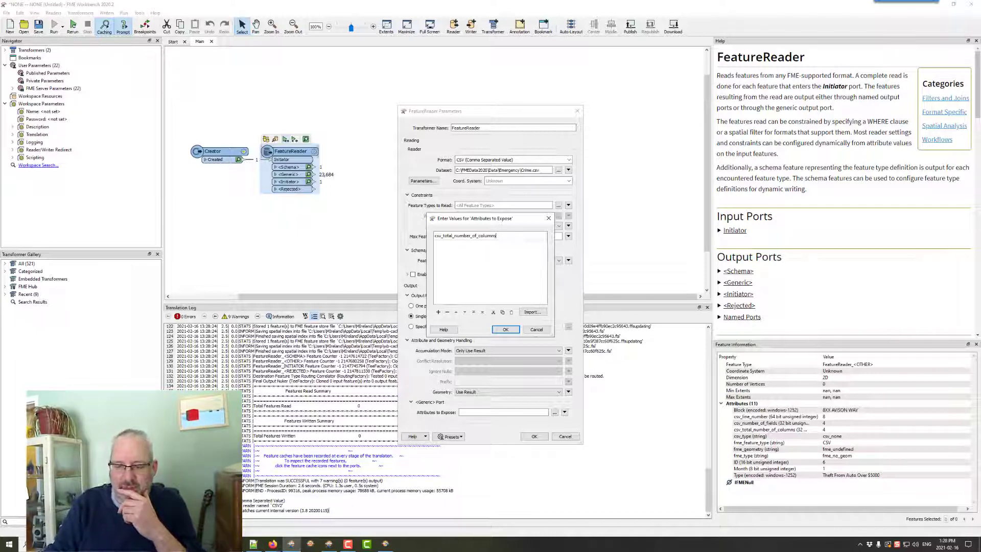
pyautogui.click(506, 331)
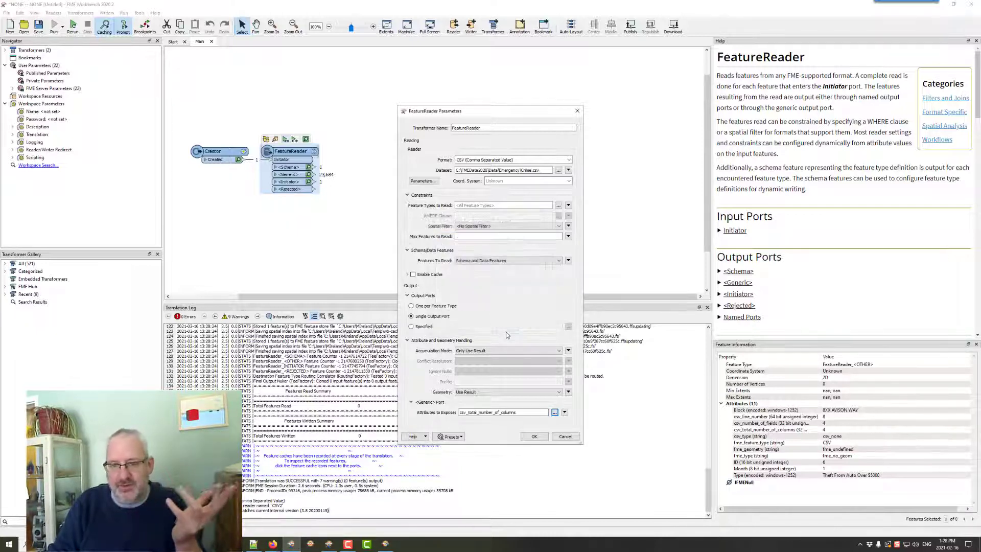
pyautogui.click(533, 437)
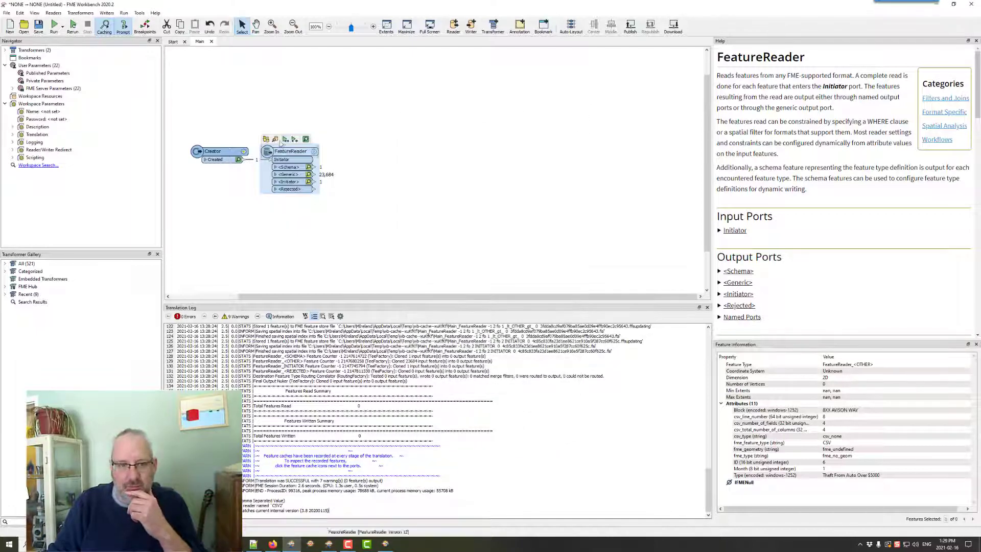
pyautogui.click(286, 139)
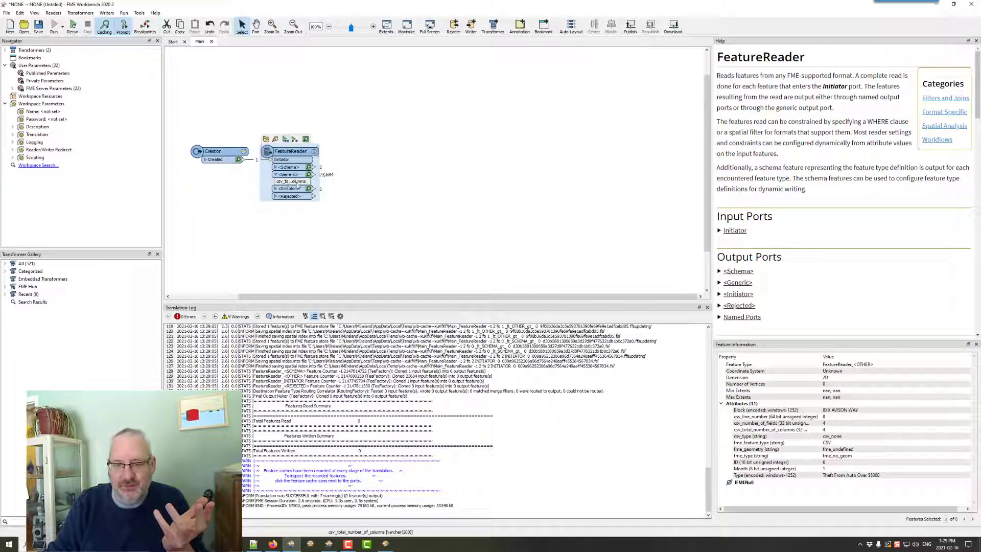
pyautogui.click(309, 175)
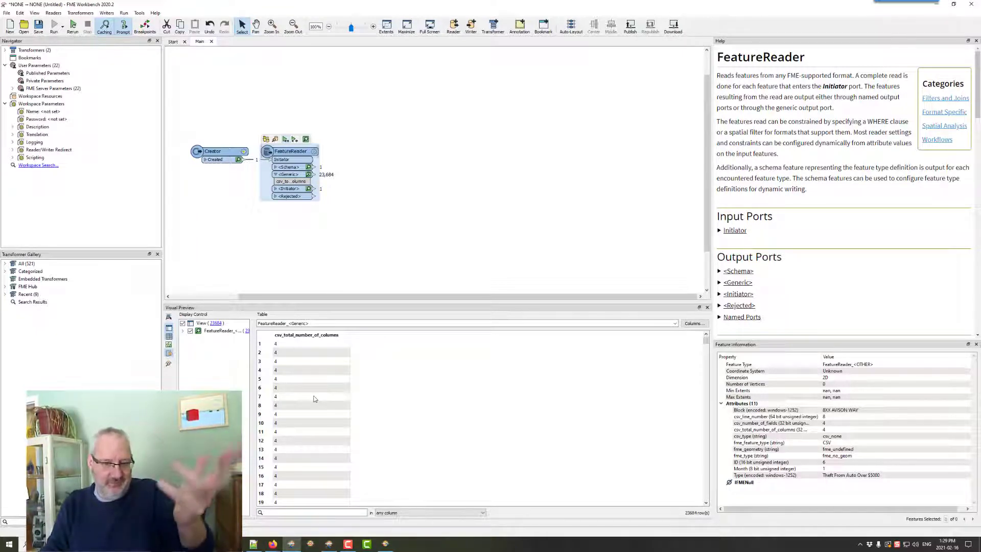
# Step: Add a StatisticsCalculator connected to the reader's Generic output
pyautogui.click(356, 189)
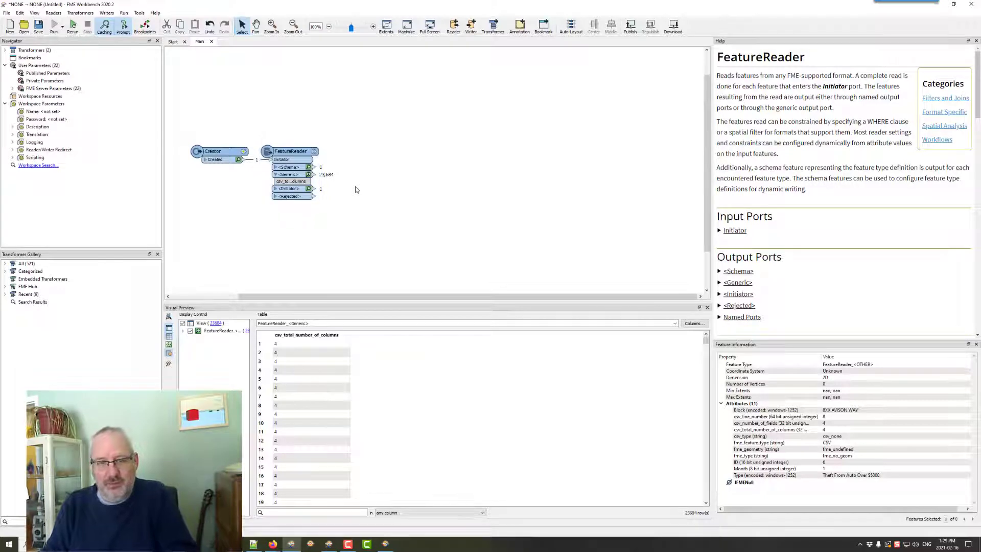
pyautogui.write('stat')
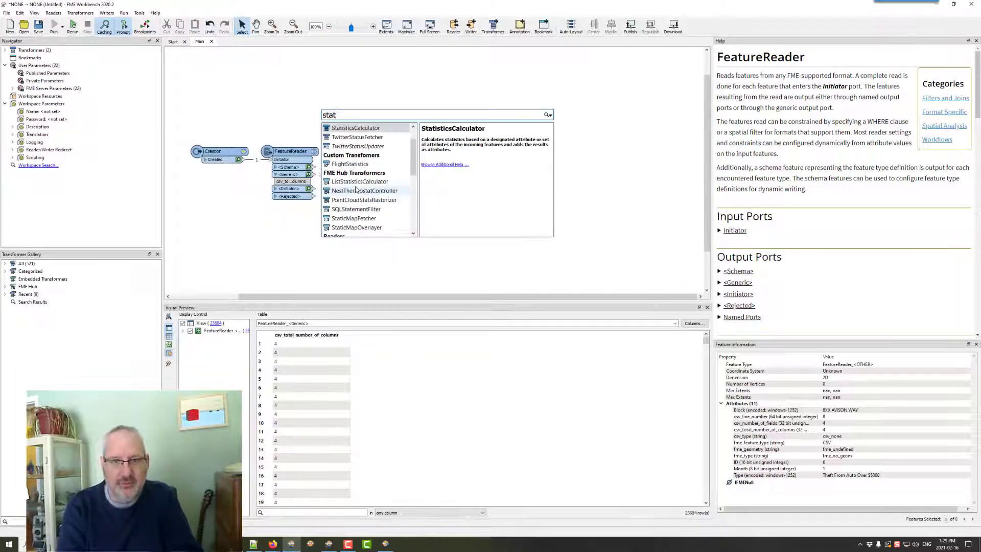
pyautogui.press('Return')
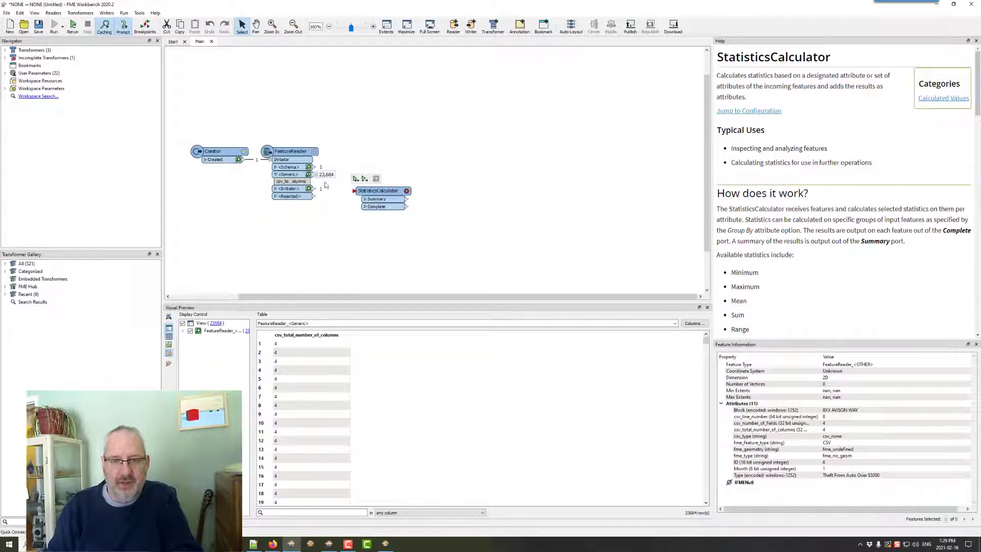
pyautogui.moveTo(311, 174)
pyautogui.mouseDown()
pyautogui.moveTo(355, 191)
pyautogui.moveTo(381, 179)
pyautogui.mouseUp()
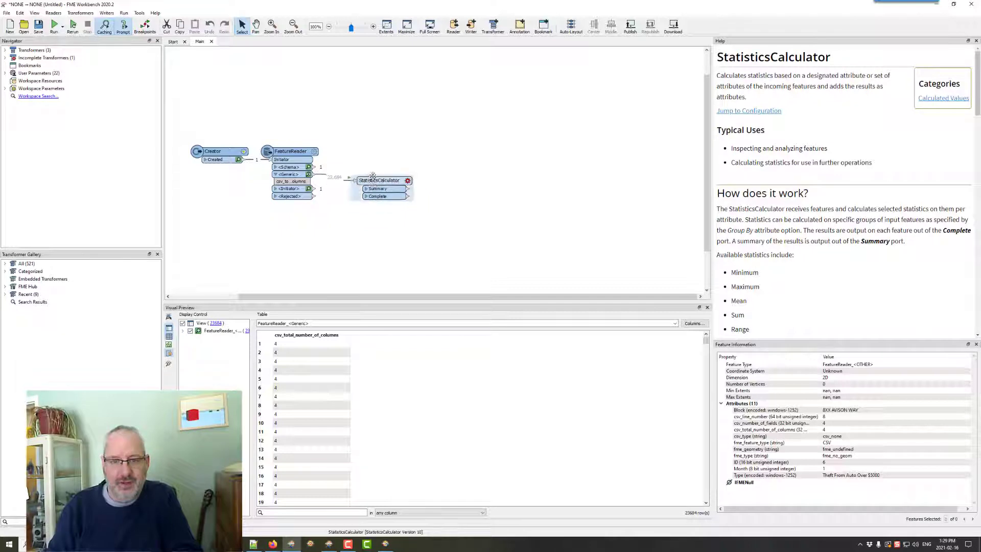
# Step: Compute the Mode of csv_total_number_of_columns in the StatisticsCalculator
pyautogui.click(408, 180)
pyautogui.click(395, 214)
pyautogui.click(352, 223)
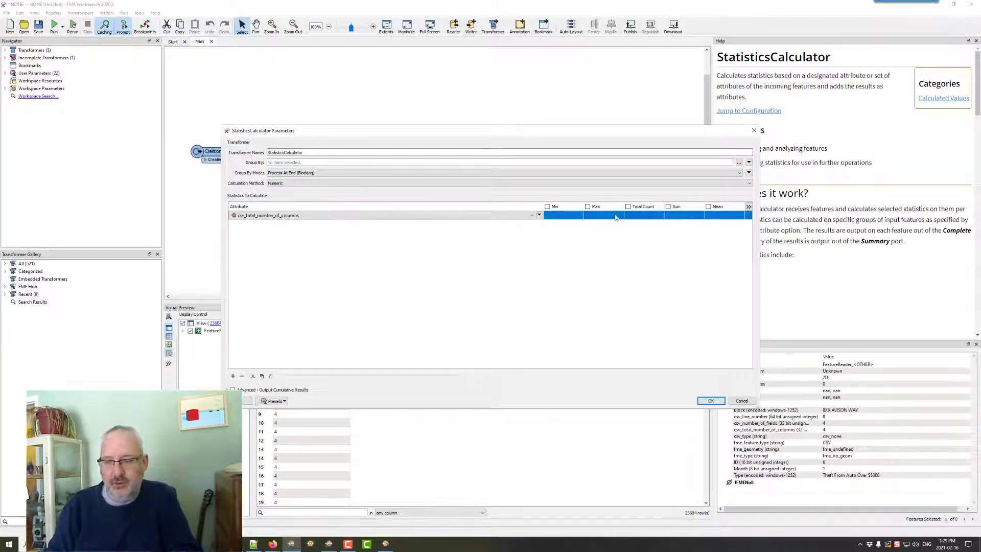
pyautogui.click(749, 206)
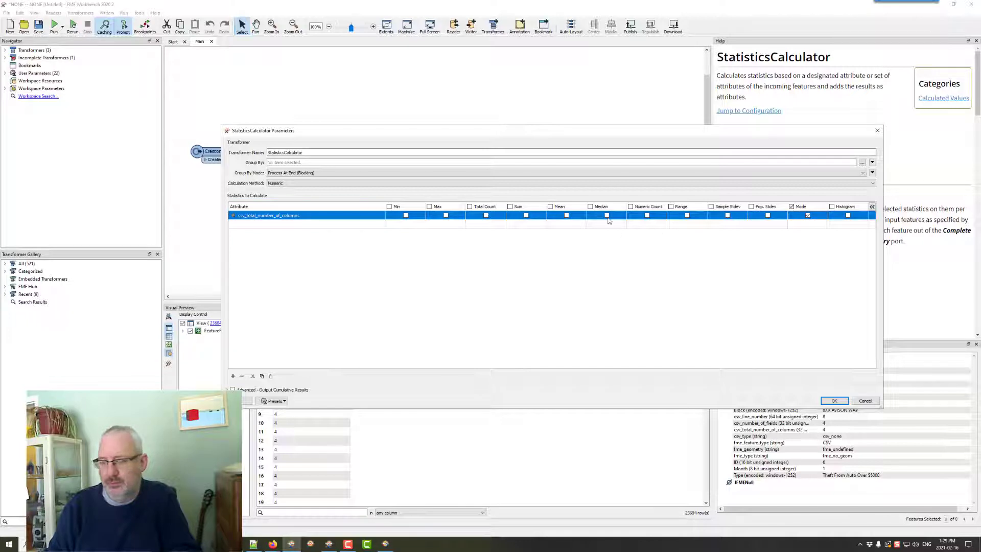
pyautogui.click(834, 401)
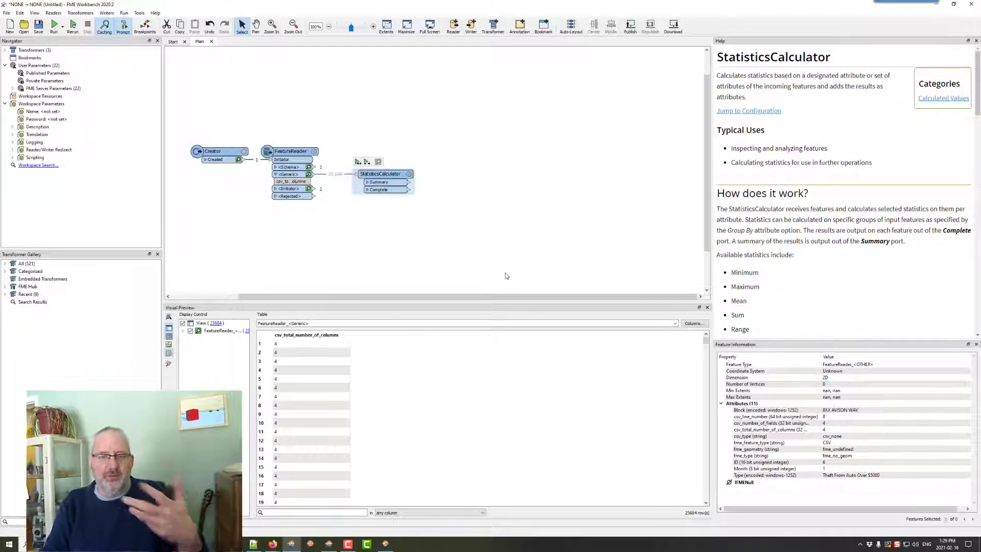
# Step: Run the workspace to see one Summary feature output
pyautogui.moveTo(384, 175); pyautogui.dragTo(374, 174)
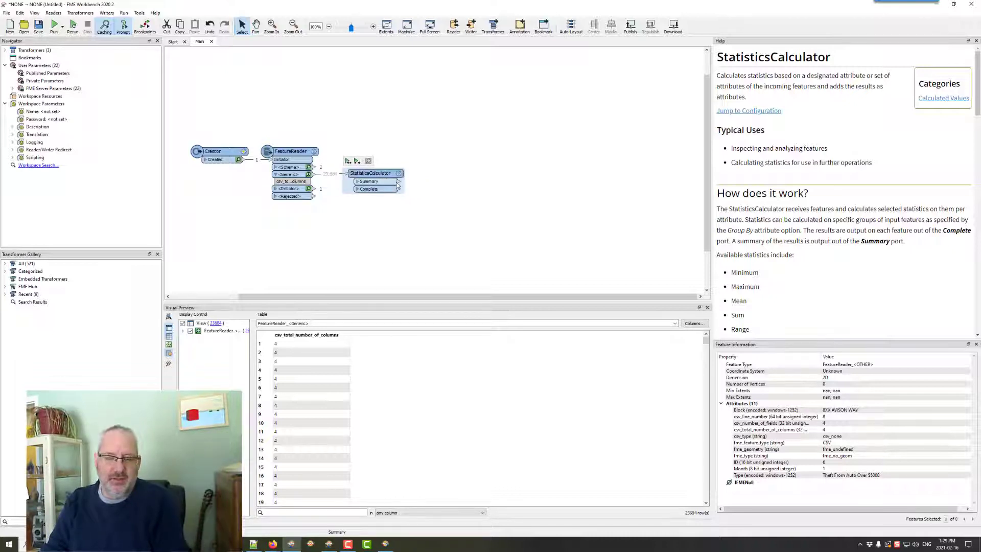
pyautogui.press('F5')
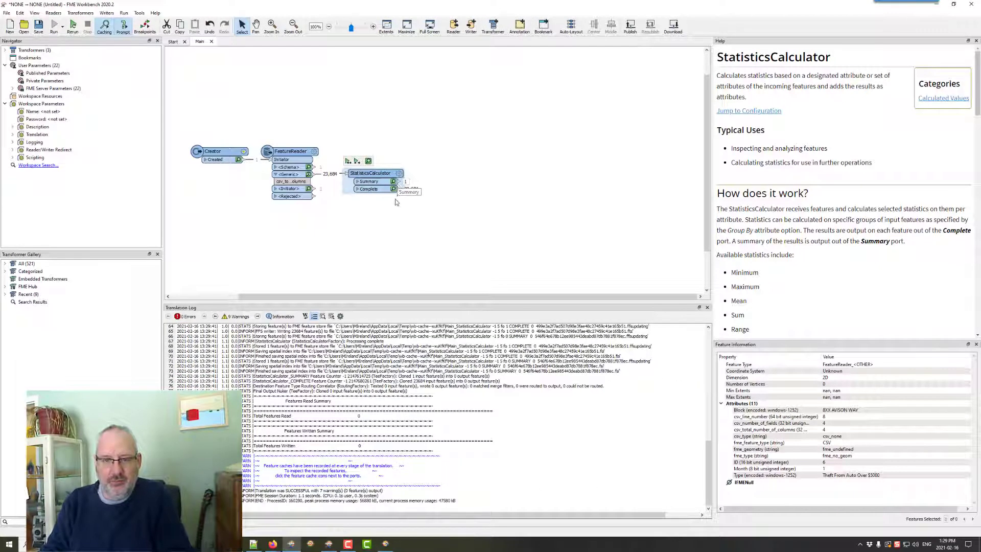
pyautogui.click(429, 230)
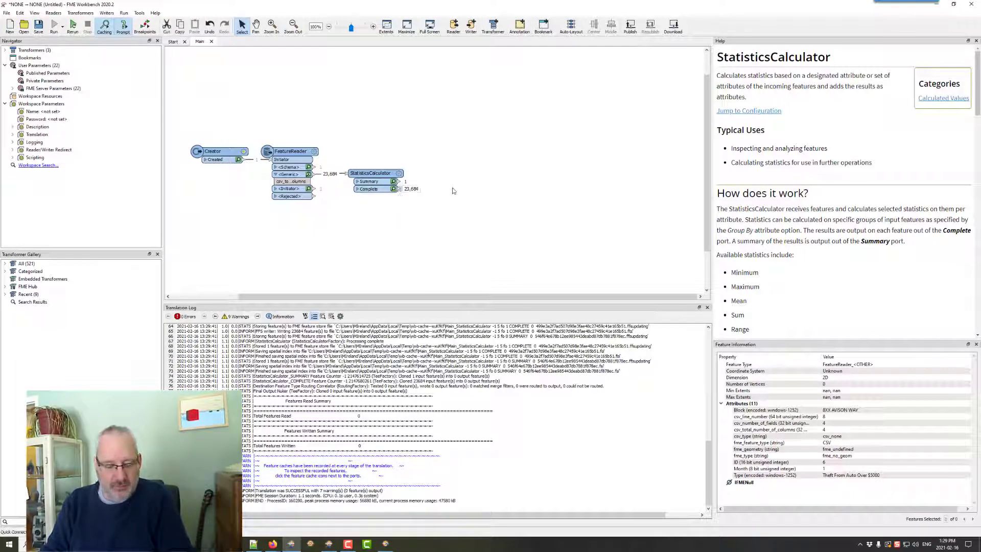
pyautogui.write('tester')
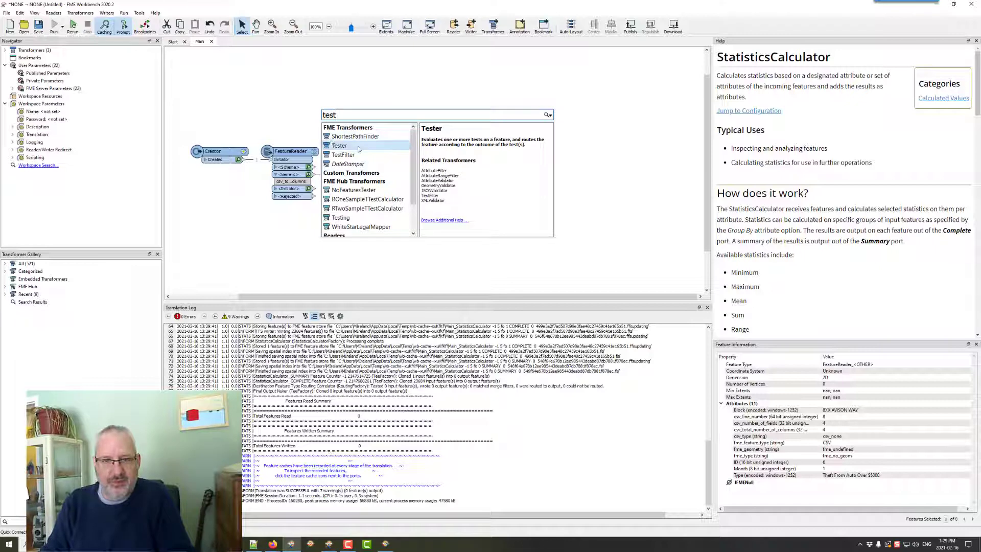
# Step: Add a Tester checking csv_total_number_of_columns equals csv_total_number_of_columns.mode
pyautogui.press('Return')
pyautogui.click(471, 175)
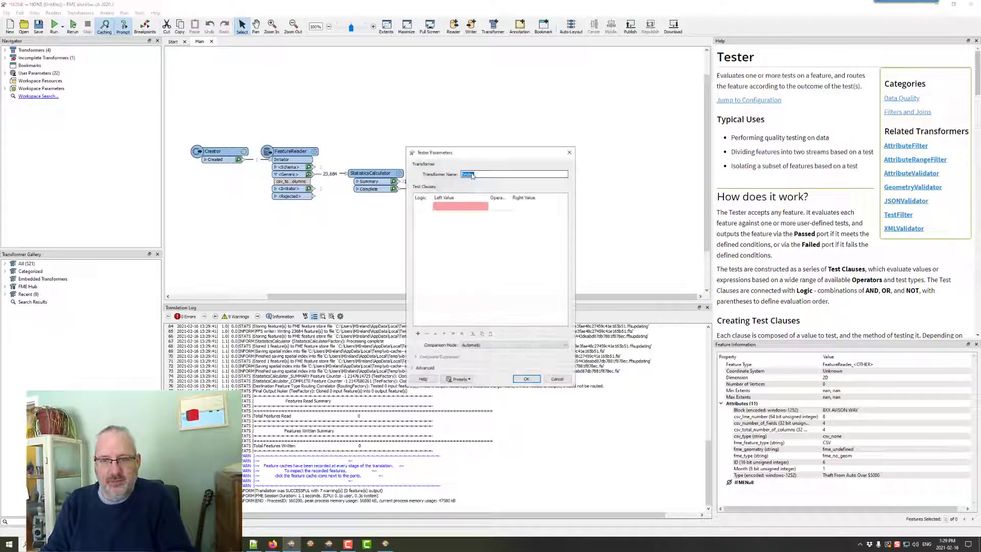
pyautogui.click(445, 206)
pyautogui.click(484, 207)
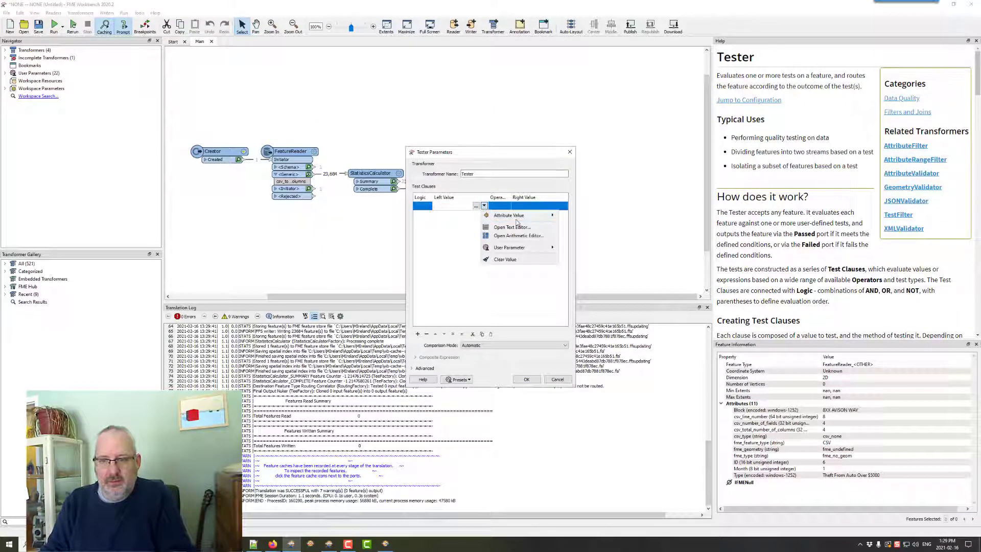
pyautogui.click(585, 216)
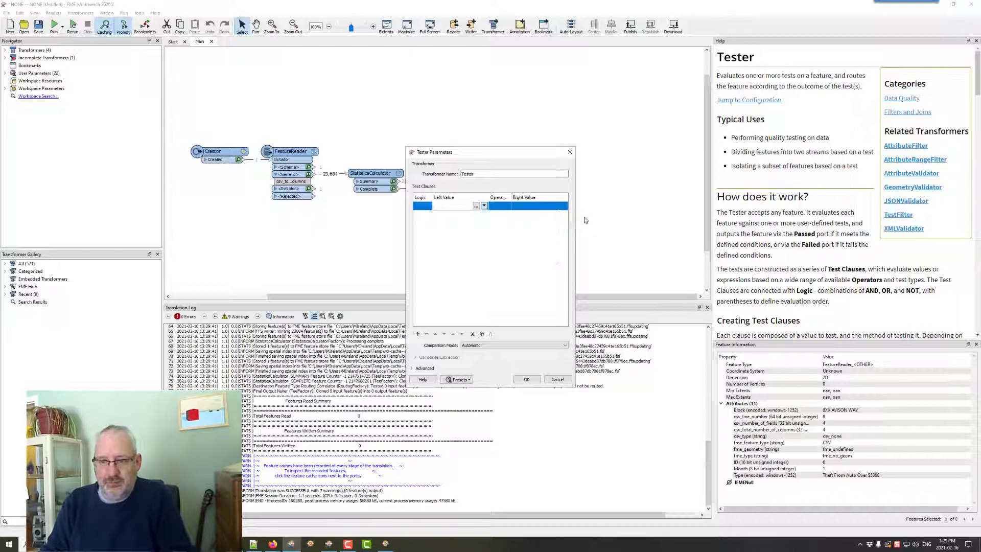
pyautogui.click(564, 207)
pyautogui.moveTo(598, 215)
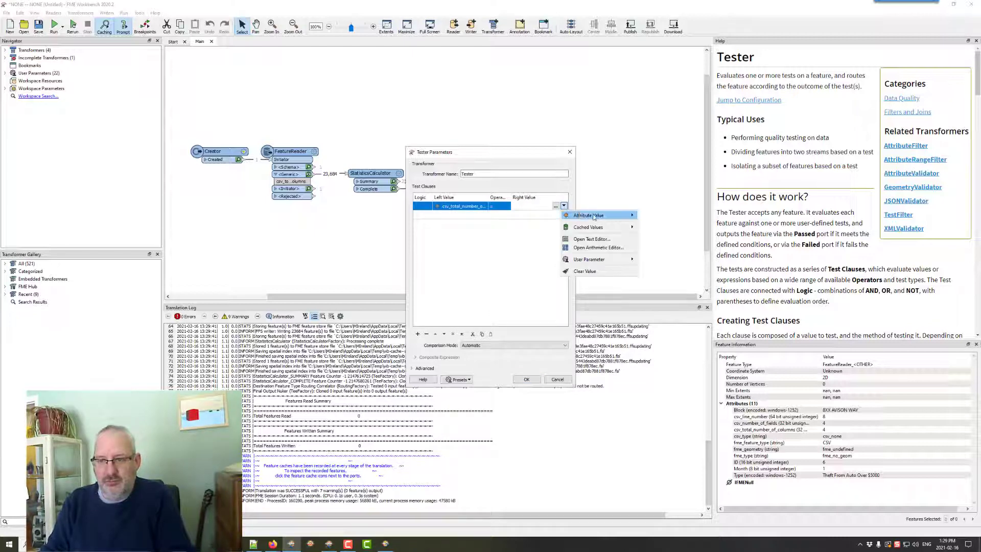
pyautogui.click(692, 224)
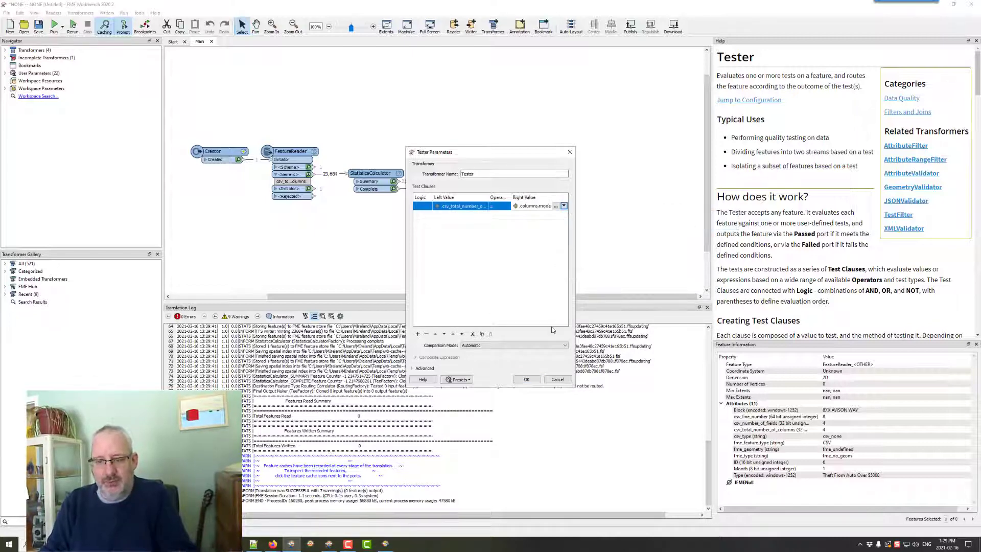
pyautogui.click(526, 379)
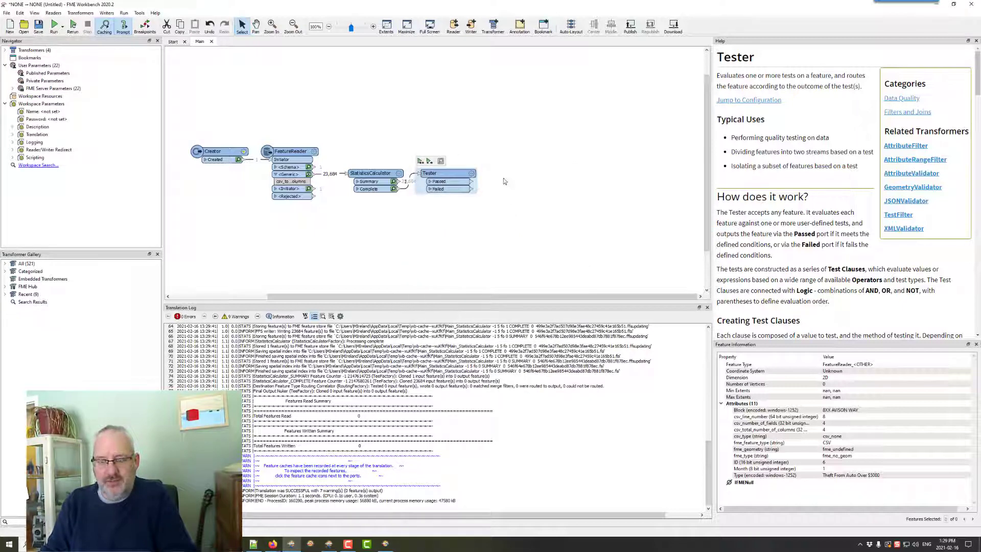
# Step: Attach junctions to the Tester's Passed and Failed outputs
pyautogui.rightClick(505, 182)
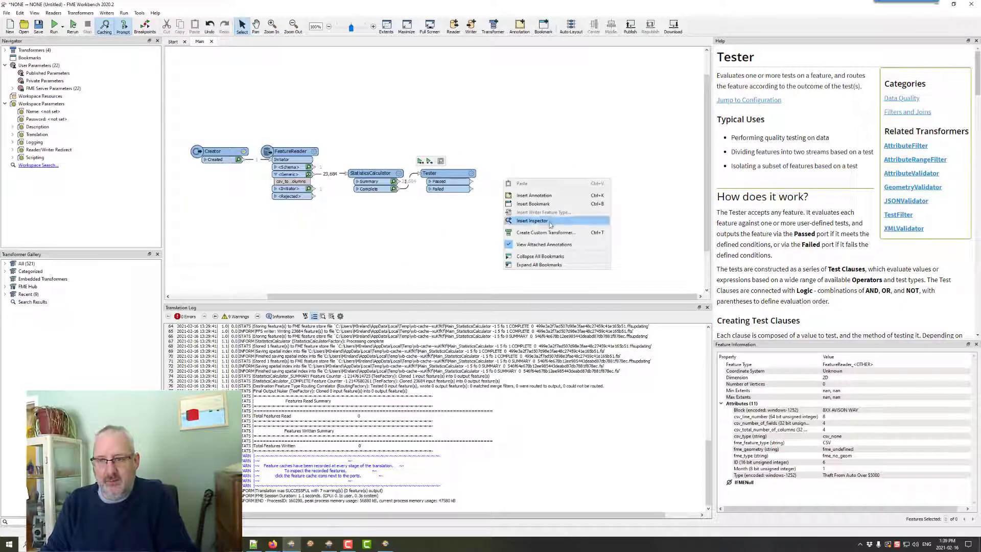
pyautogui.press('Escape')
pyautogui.rightClick(469, 182)
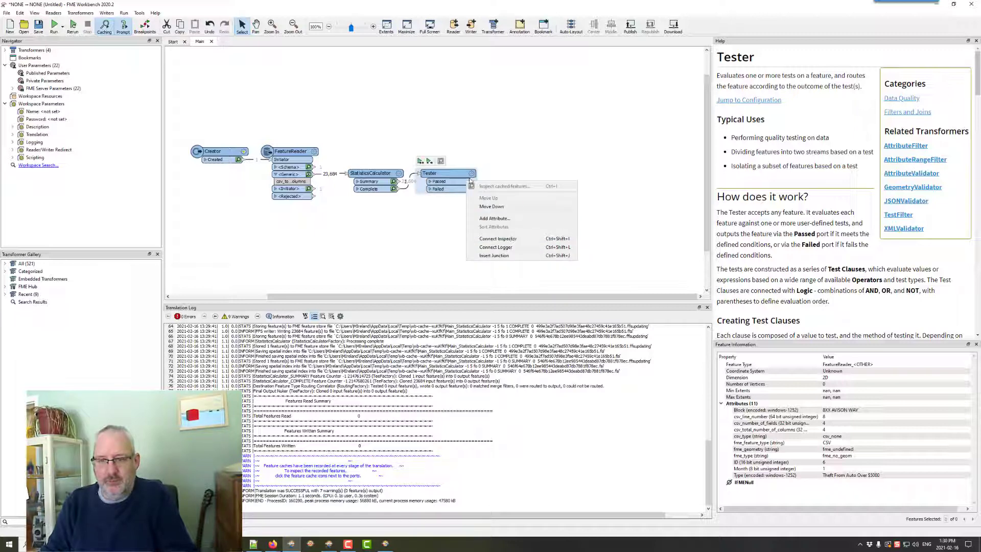
pyautogui.click(462, 185)
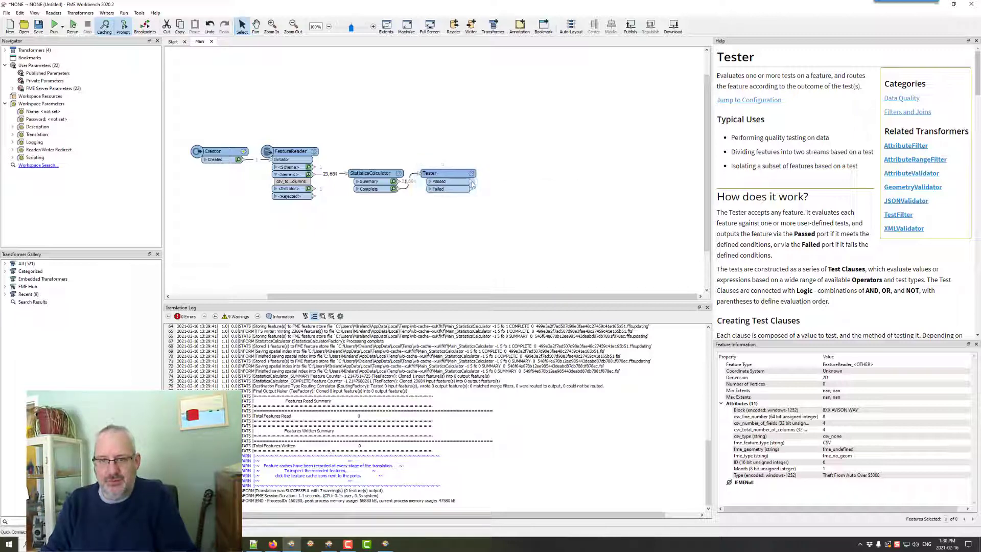
pyautogui.rightClick(477, 188)
pyautogui.click(502, 215)
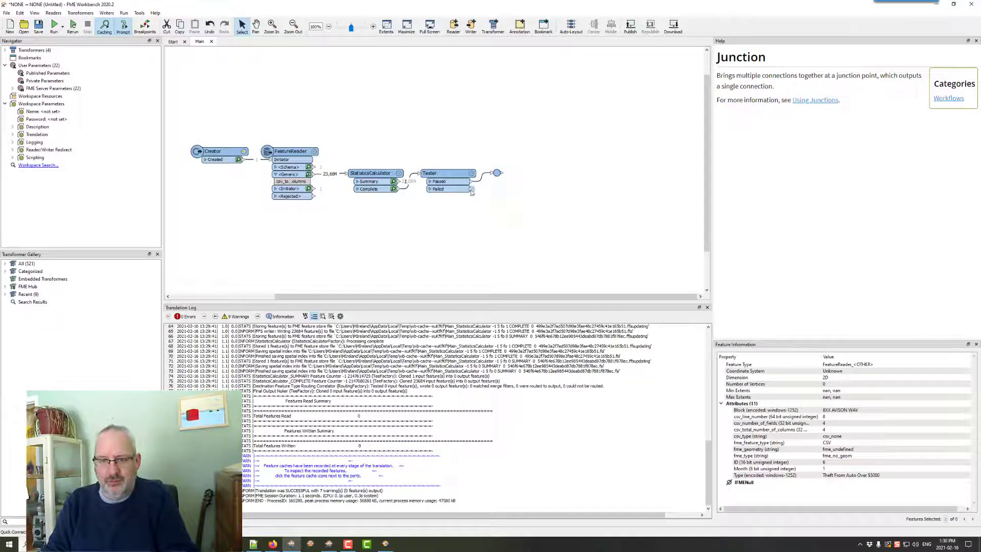
pyautogui.moveTo(471, 190)
pyautogui.mouseDown()
pyautogui.moveTo(496, 174)
pyautogui.moveTo(500, 201)
pyautogui.mouseUp()
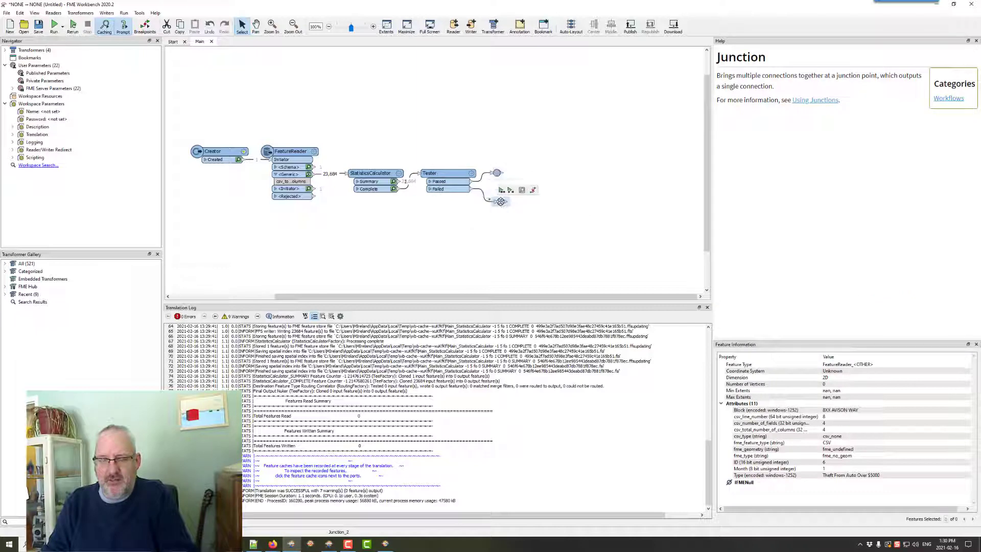
# Step: Rerun the workspace: 23,683 features pass and 1 fails
pyautogui.click(497, 173)
pyautogui.press('F5')
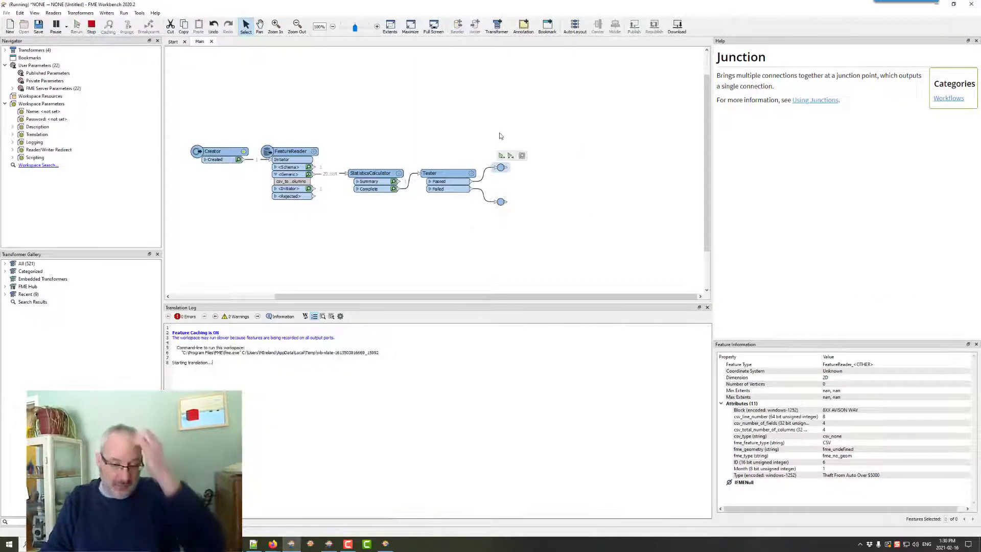
pyautogui.click(500, 201)
# Step: Inspect the failed feature, CSV line 23,854 with 5 columns against mode 4, then select all transformers
pyautogui.click(522, 190)
pyautogui.click(367, 345)
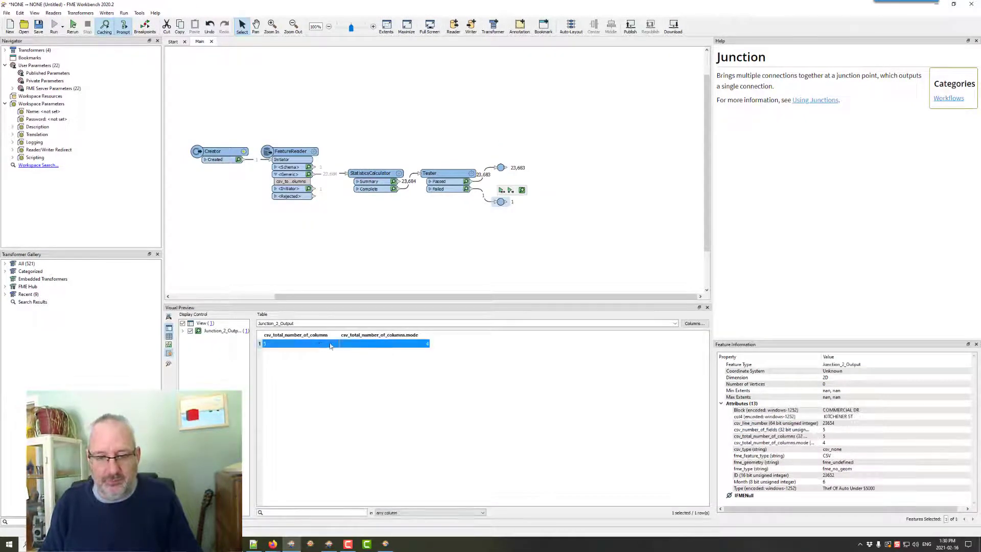
pyautogui.moveTo(805, 342); pyautogui.dragTo(805, 180)
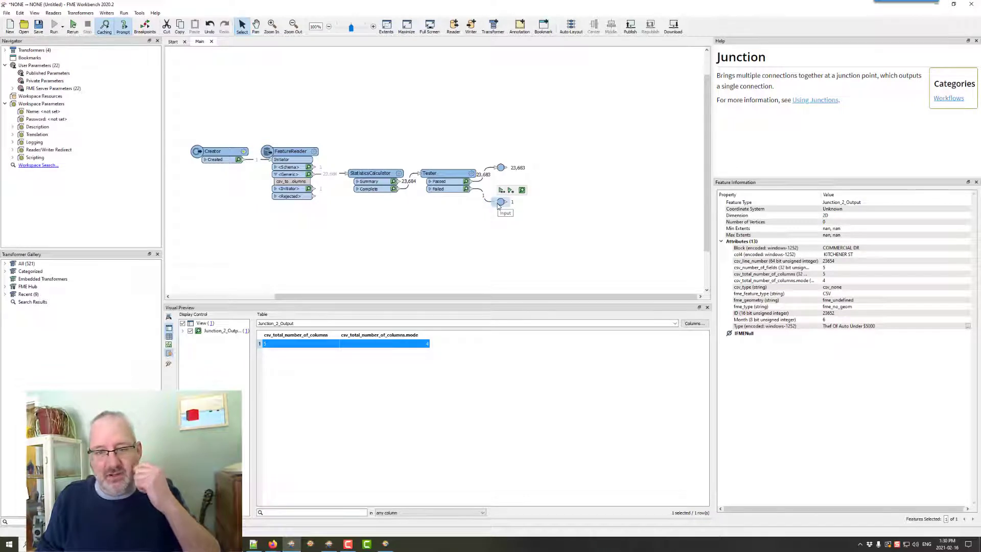
pyautogui.click(286, 175)
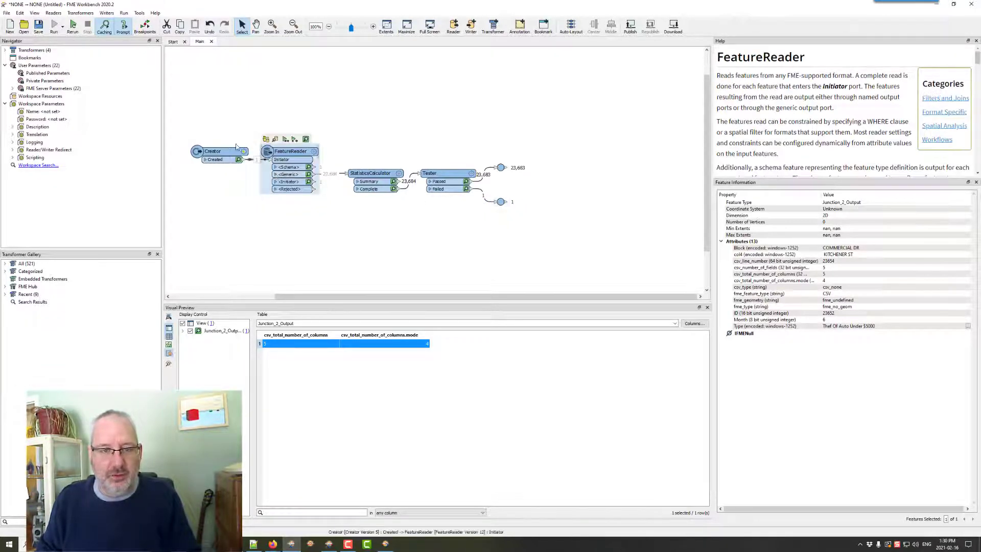
pyautogui.moveTo(202, 125); pyautogui.dragTo(470, 256)
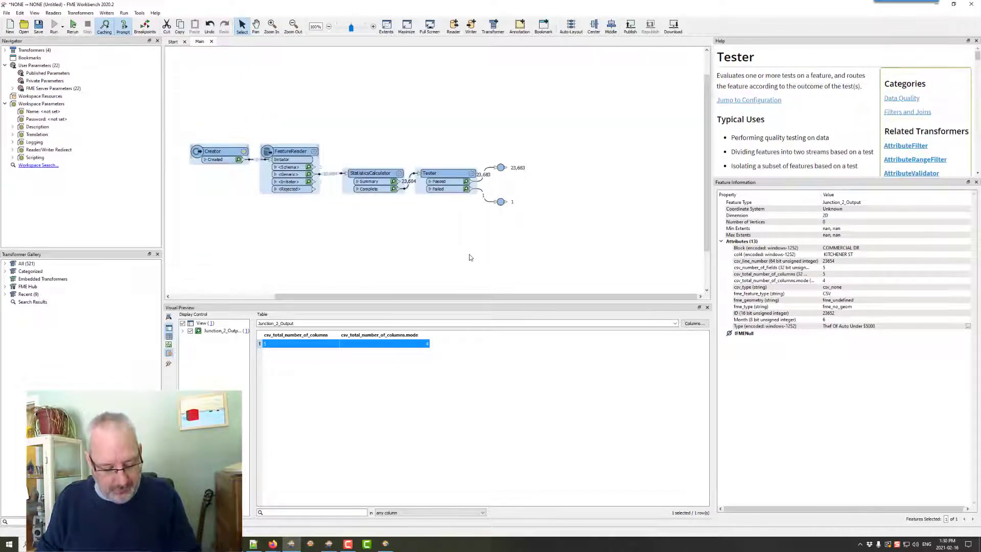
# Step: Collapse the selection into an embedded CSVValidator custom transformer under Data Quality with a Markdown description
pyautogui.hotkey('ctrl', 't')
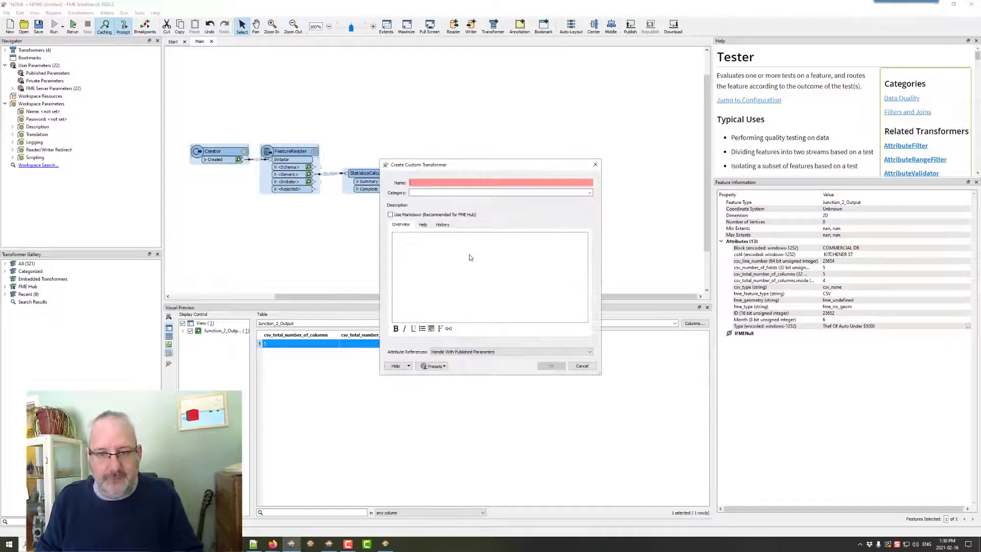
pyautogui.write('CSVValidator')
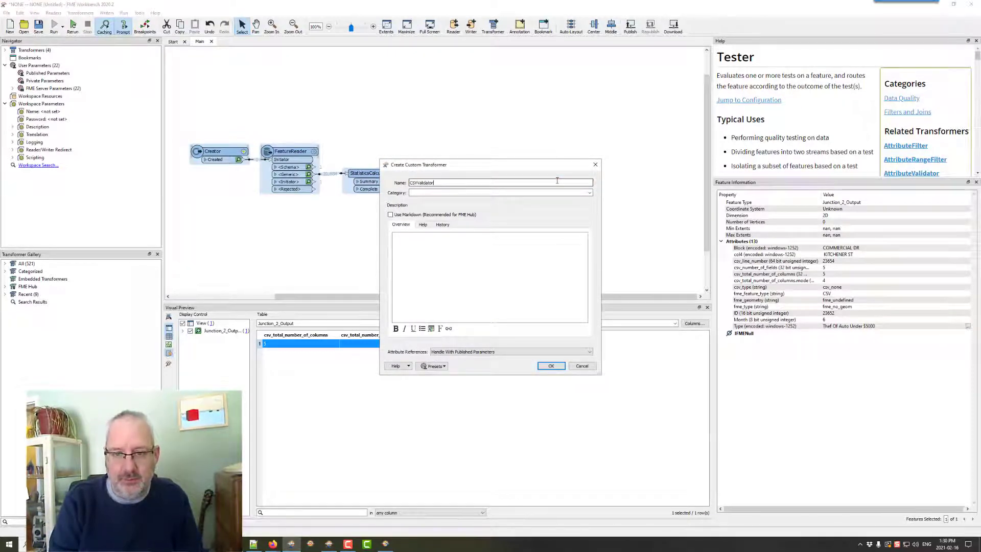
pyautogui.click(589, 193)
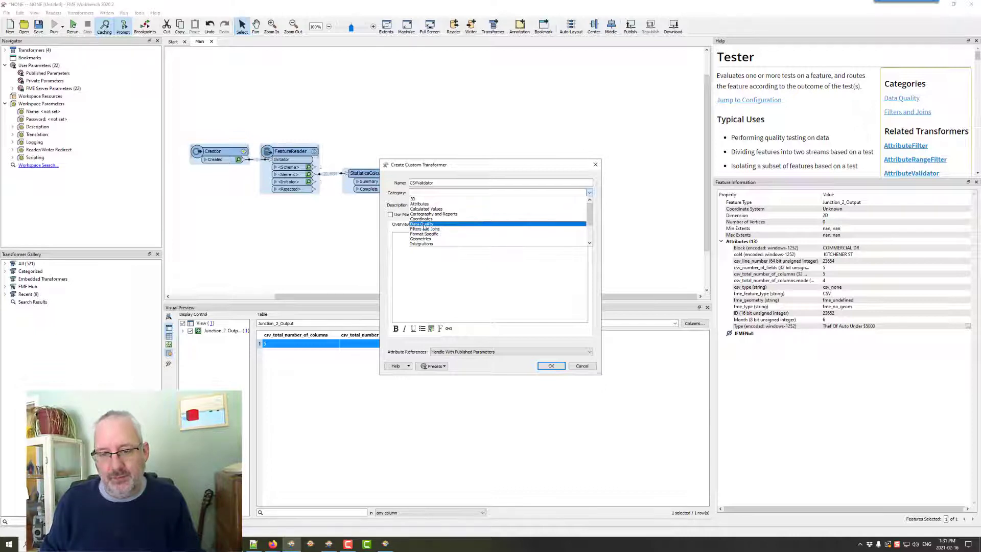
pyautogui.click(435, 225)
pyautogui.click(390, 216)
pyautogui.write('This validates c')
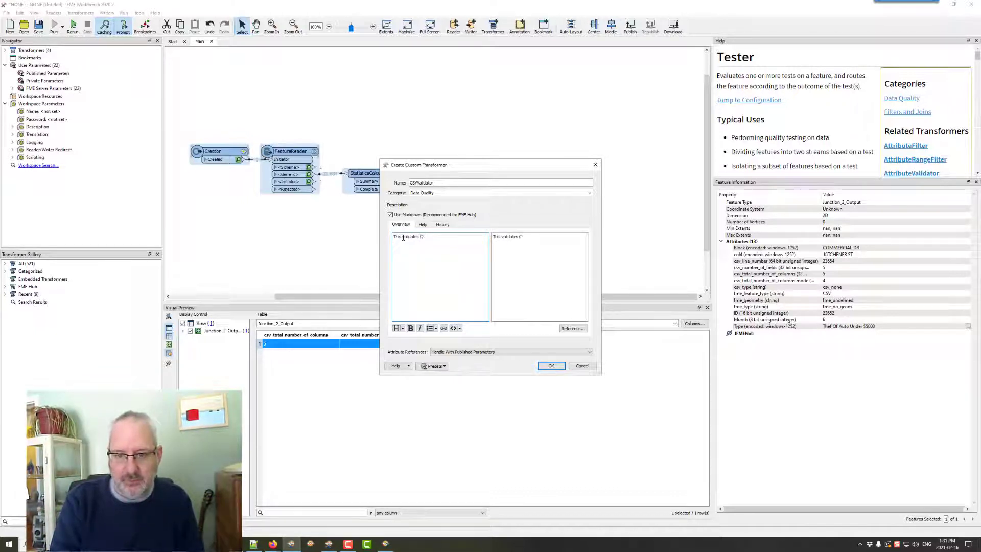
pyautogui.write('SV')
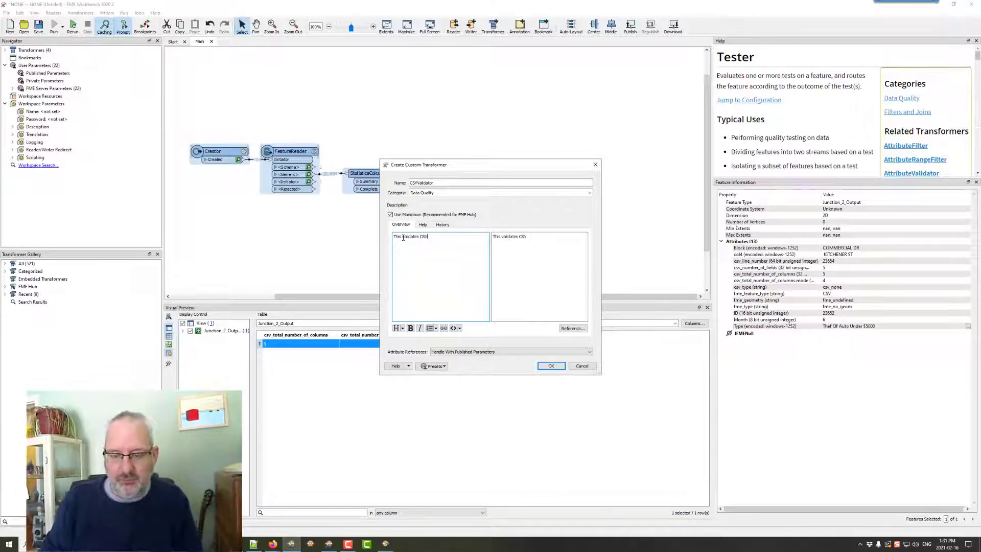
pyautogui.click(550, 366)
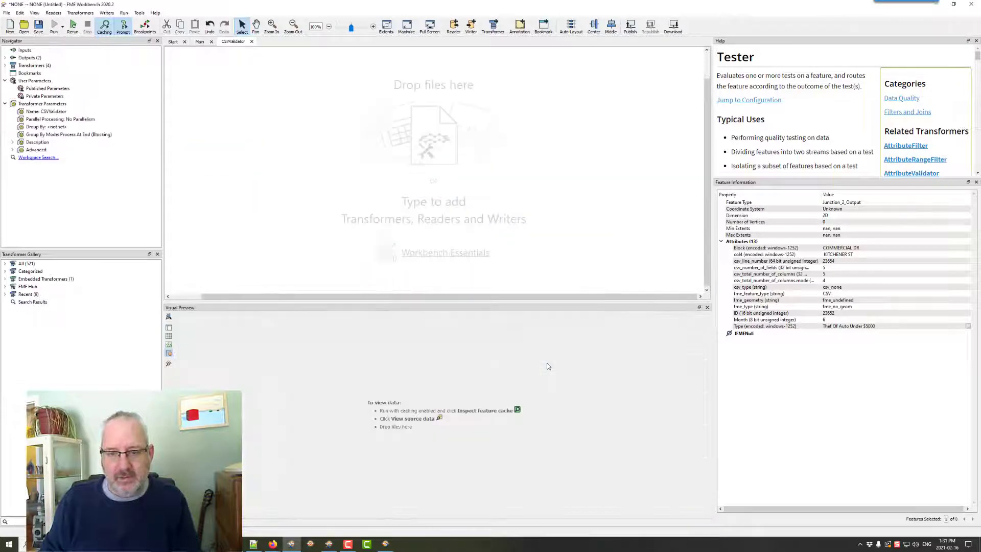
pyautogui.click(198, 42)
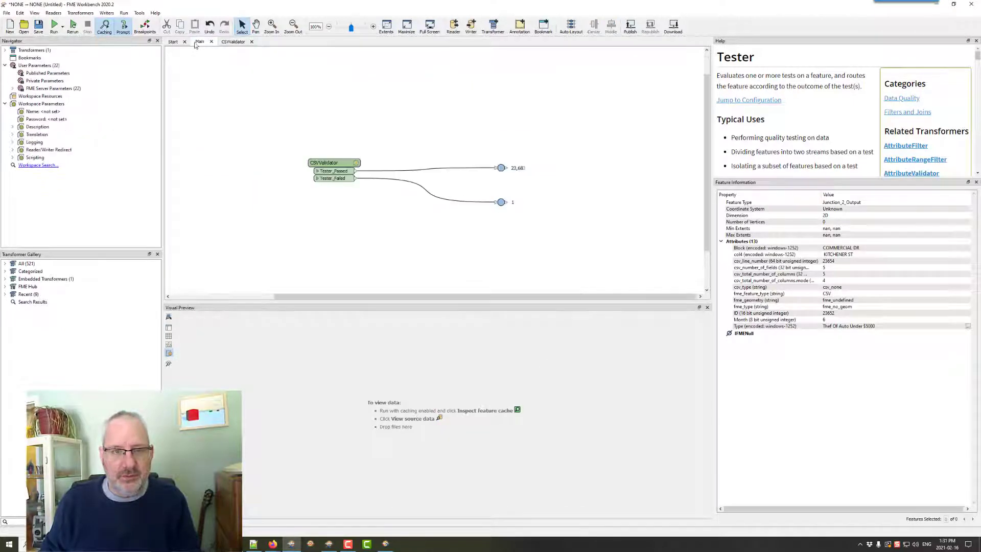
# Step: Review the CSVValidator's published parameters and reach its FeatureReader settings
pyautogui.click(356, 165)
pyautogui.click(494, 285)
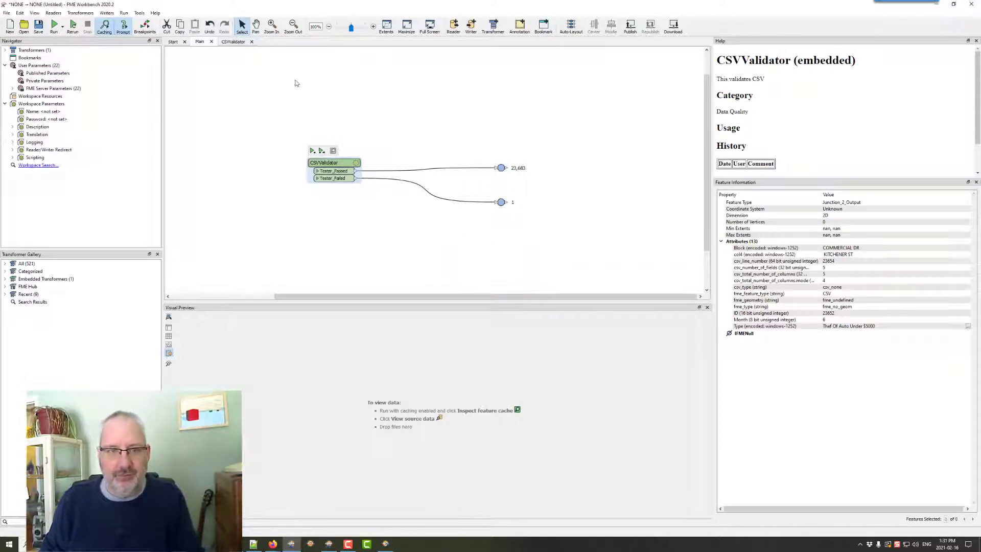
pyautogui.click(234, 42)
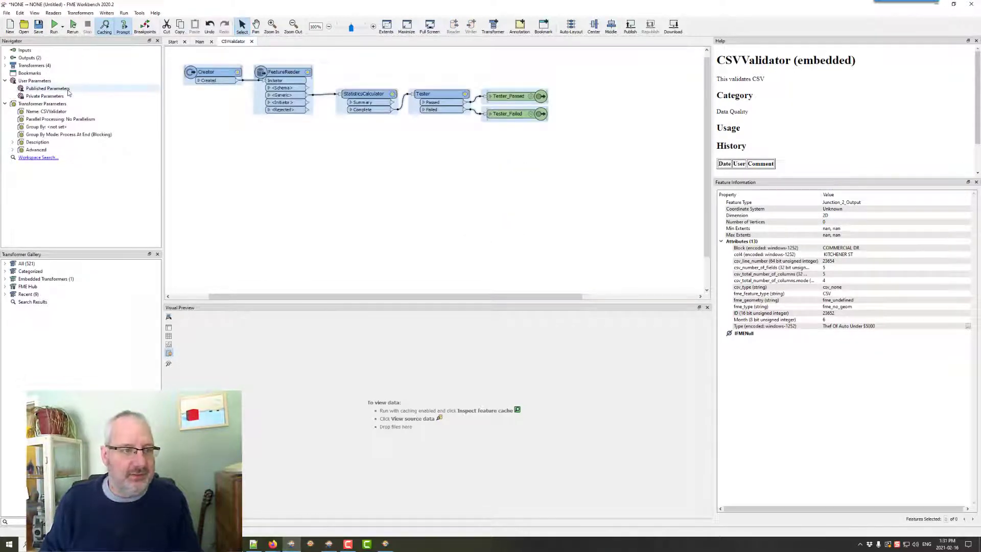
pyautogui.click(42, 90)
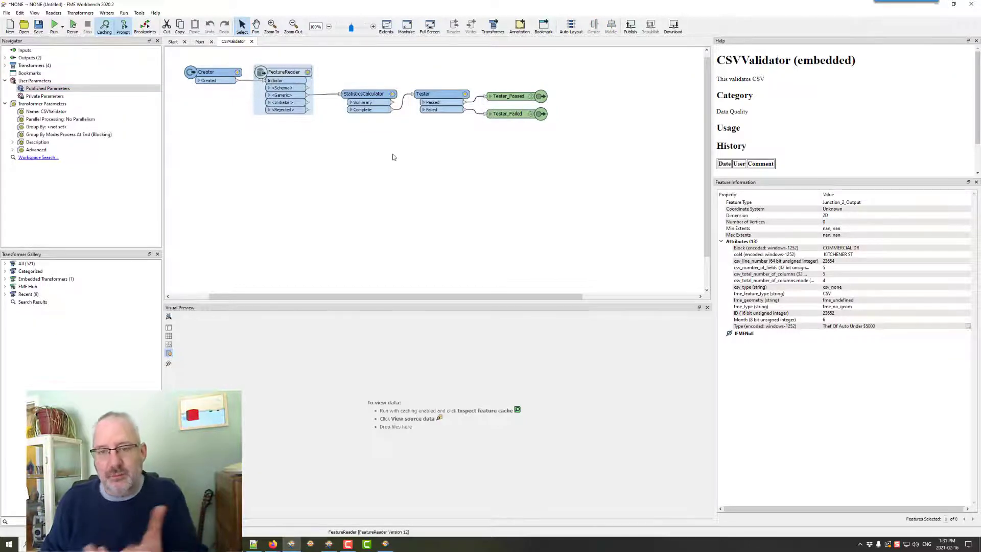
pyautogui.doubleClick(307, 72)
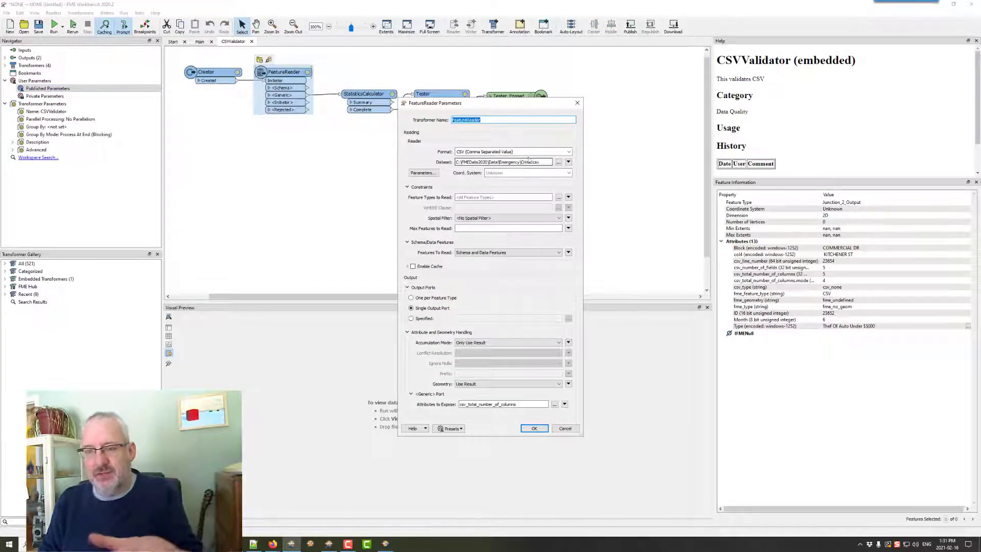
# Step: Publish the FeatureReader dataset as a user parameter prompting 'Select CSV File', defaulting to Crime.csv
pyautogui.click(568, 163)
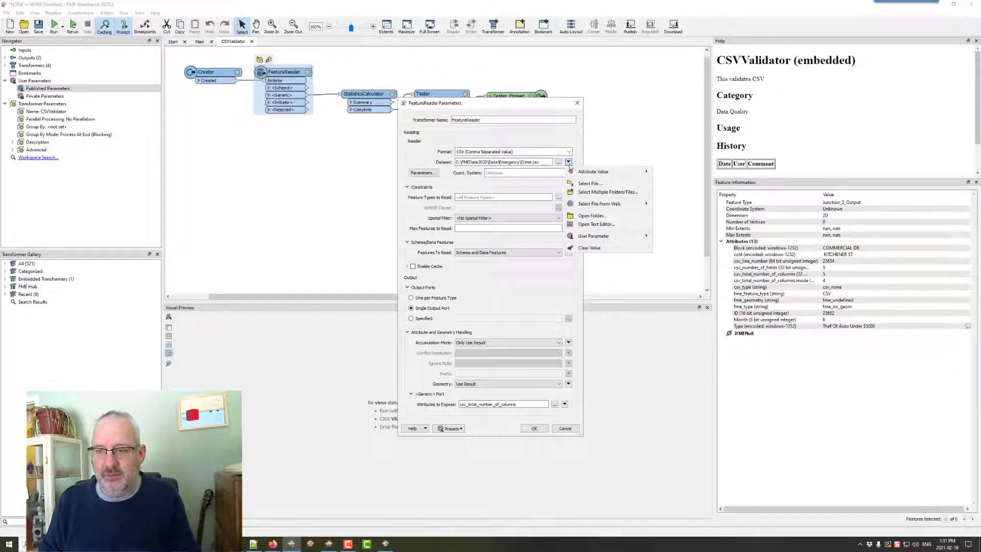
pyautogui.moveTo(594, 237)
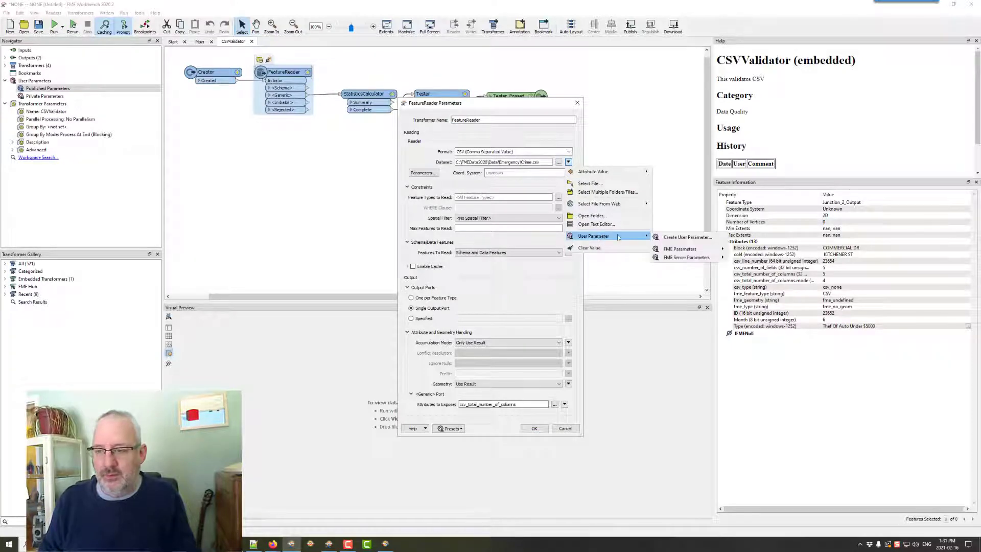
pyautogui.click(687, 237)
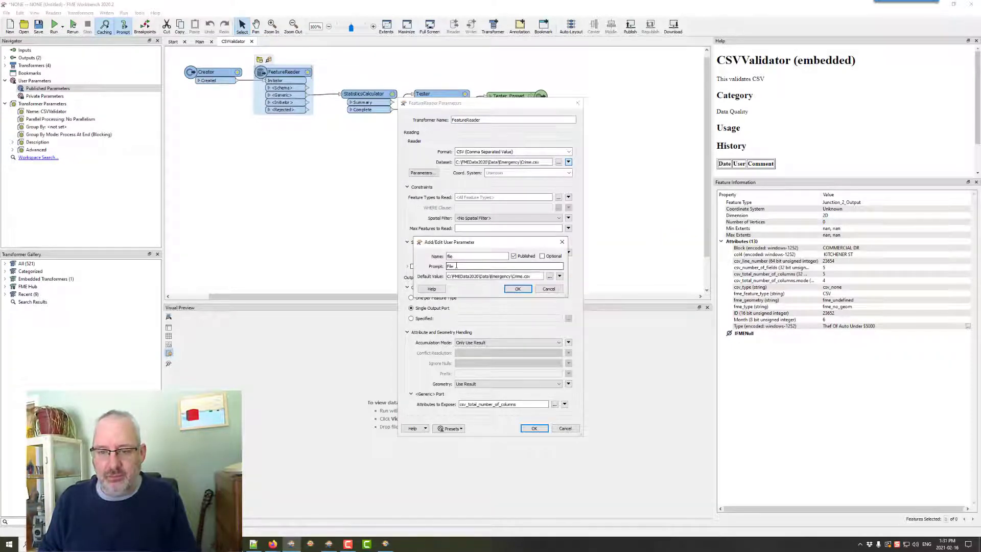
pyautogui.write('CSV')
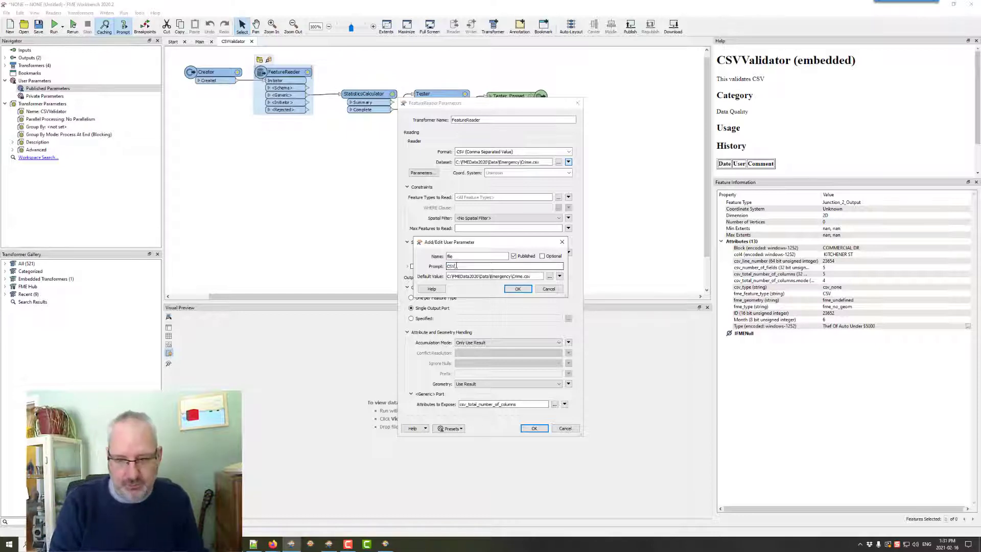
pyautogui.write(' file')
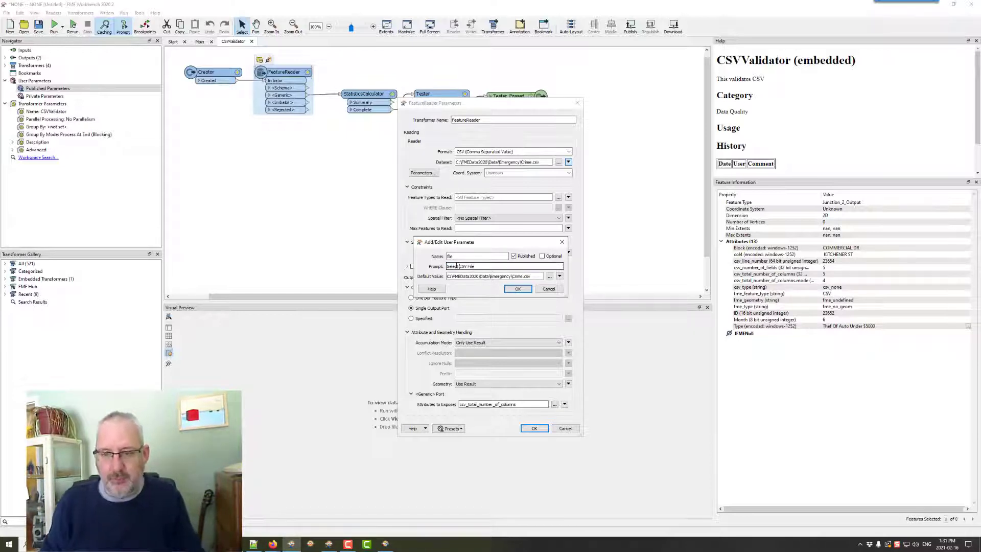
pyautogui.click(516, 290)
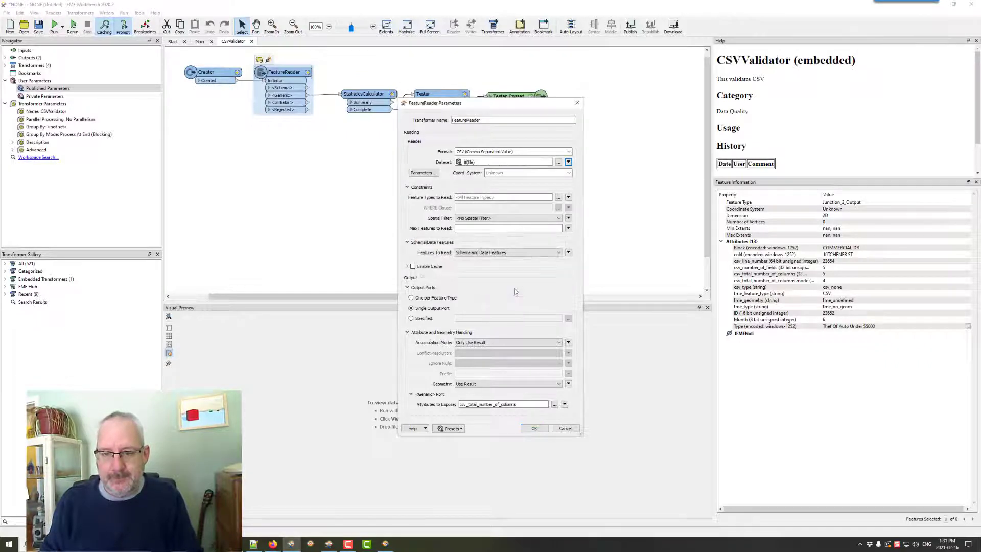
pyautogui.click(533, 429)
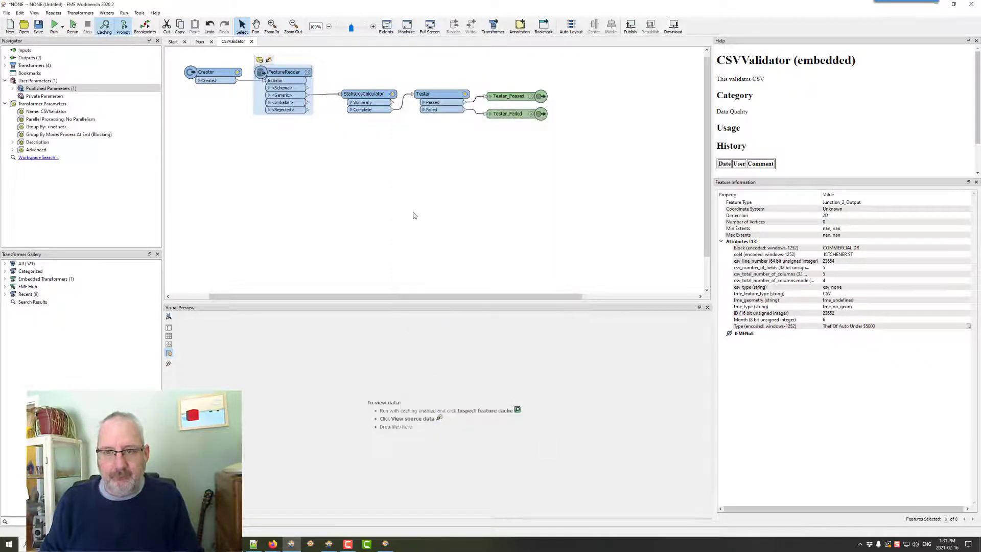
pyautogui.click(200, 42)
# Step: Rename the CSVValidator outputs Tester_Passed to Passed and Tester_Failed to Failed
pyautogui.click(355, 167)
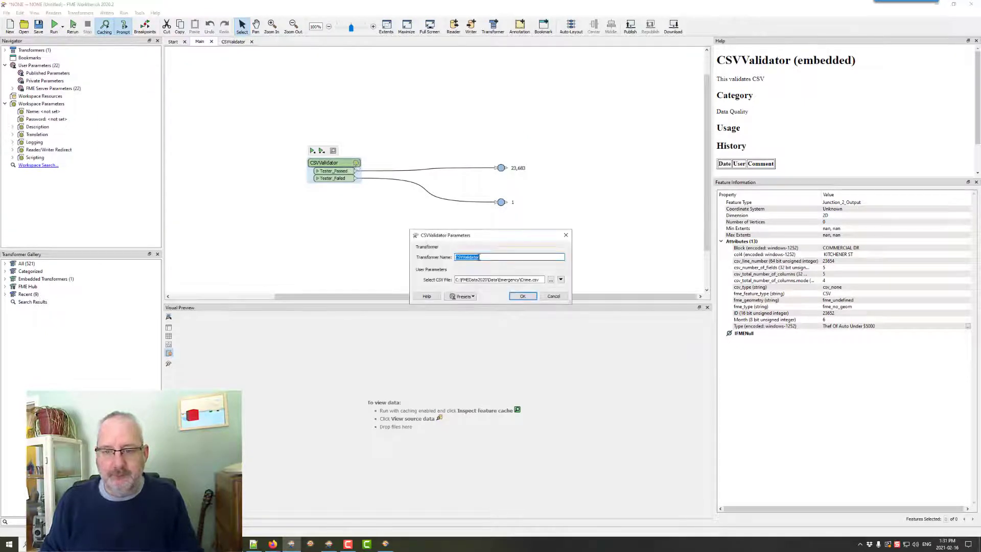
pyautogui.click(524, 298)
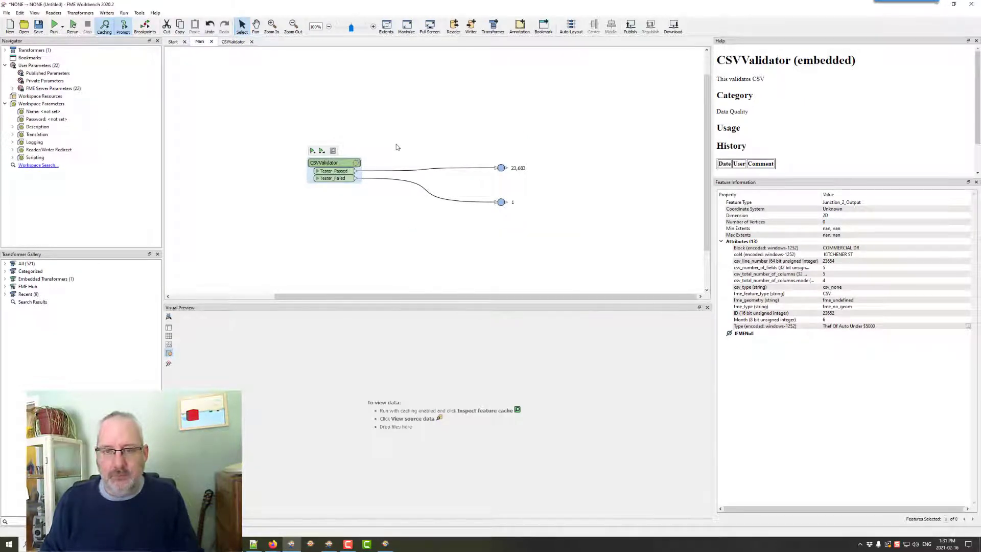
pyautogui.click(234, 41)
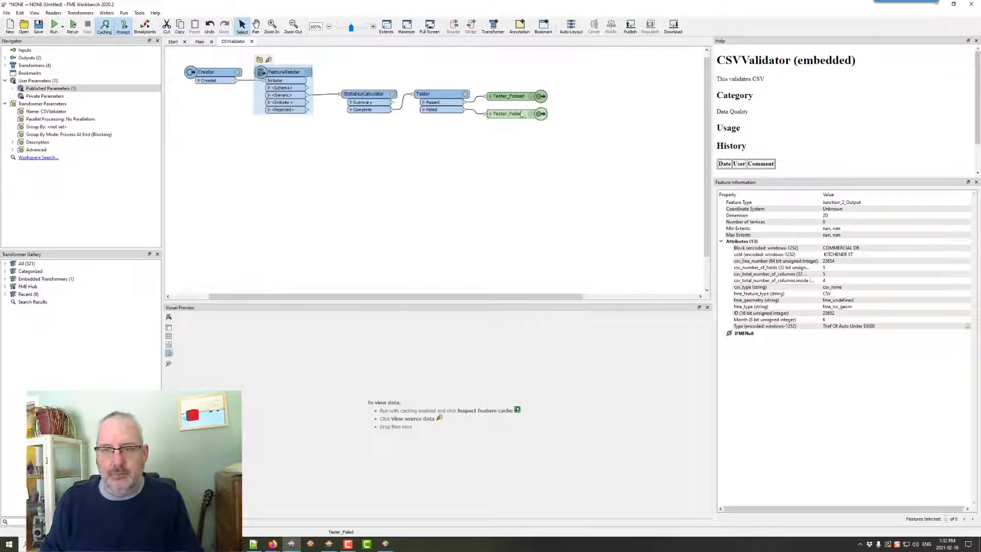
pyautogui.click(509, 97)
pyautogui.press('F2')
pyautogui.write('Passed')
pyautogui.press('Return')
pyautogui.click(506, 114)
pyautogui.press('F2')
pyautogui.write('Failed')
pyautogui.press('Return')
# Step: Rerun the main workspace (23,683 Passed, 1 Failed) and pull both junctions closer to the transformer
pyautogui.click(201, 42)
pyautogui.press('F5')
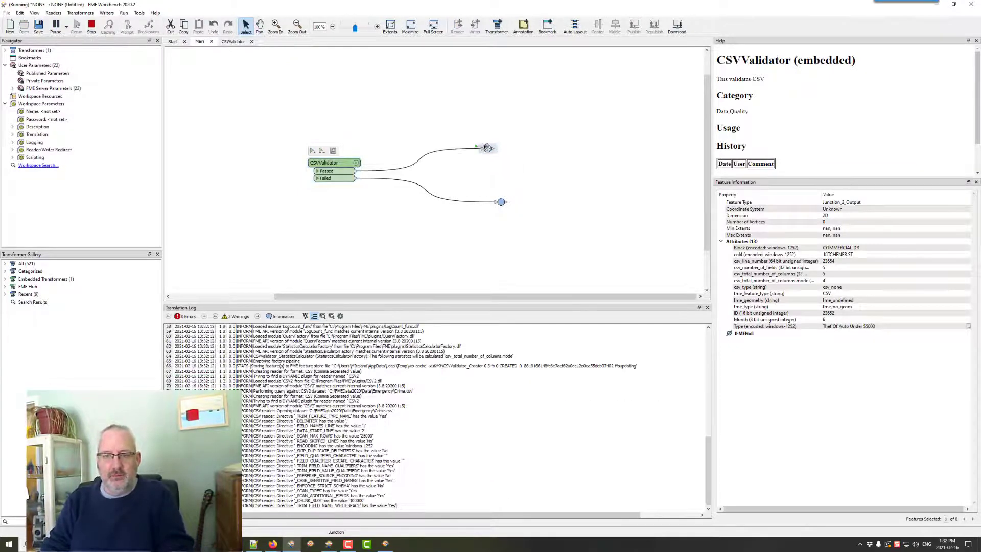
pyautogui.moveTo(502, 169); pyautogui.dragTo(452, 152)
pyautogui.moveTo(501, 201); pyautogui.dragTo(456, 195)
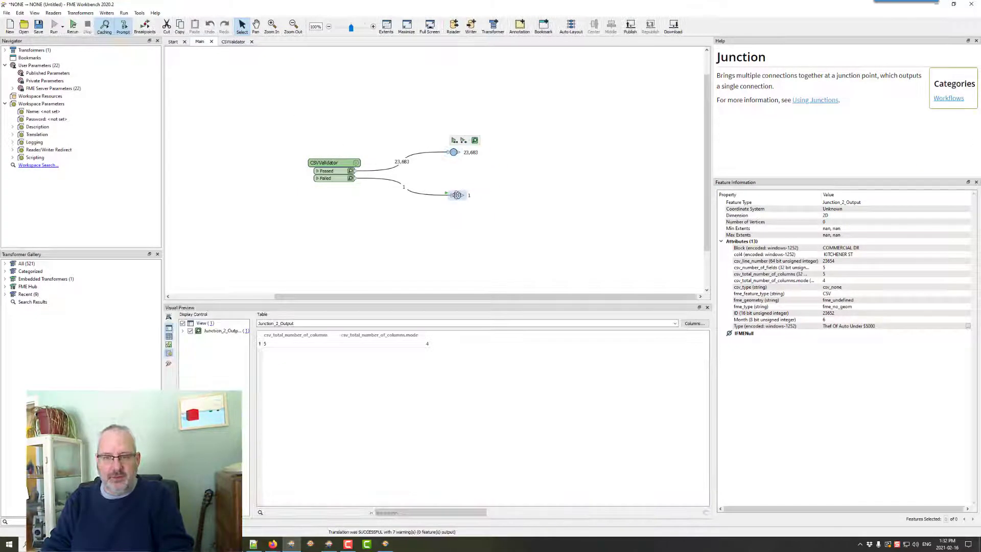
# Step: Point the CSVValidator's file parameter at Data > Transportation > Parking > ParkingTickets.csv
pyautogui.doubleClick(357, 165)
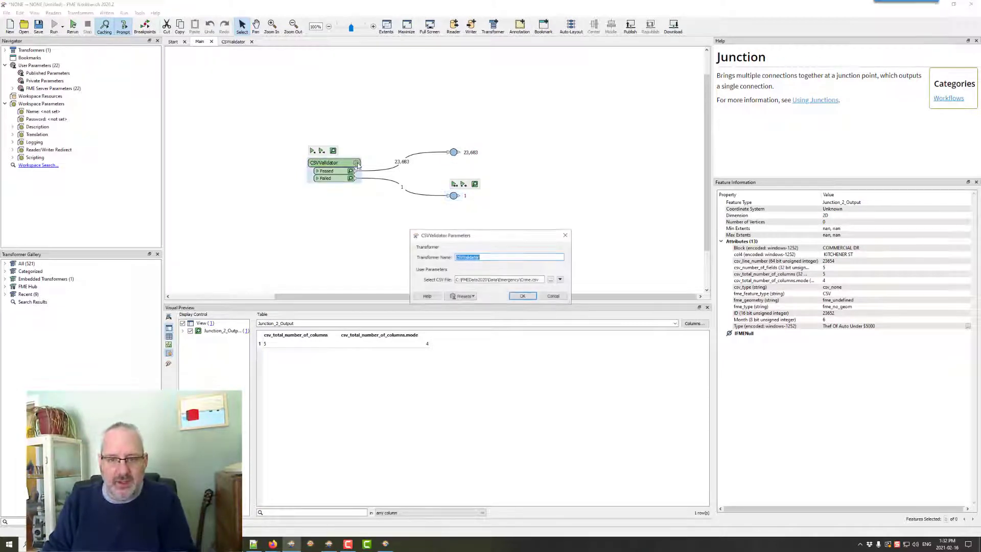
pyautogui.click(551, 281)
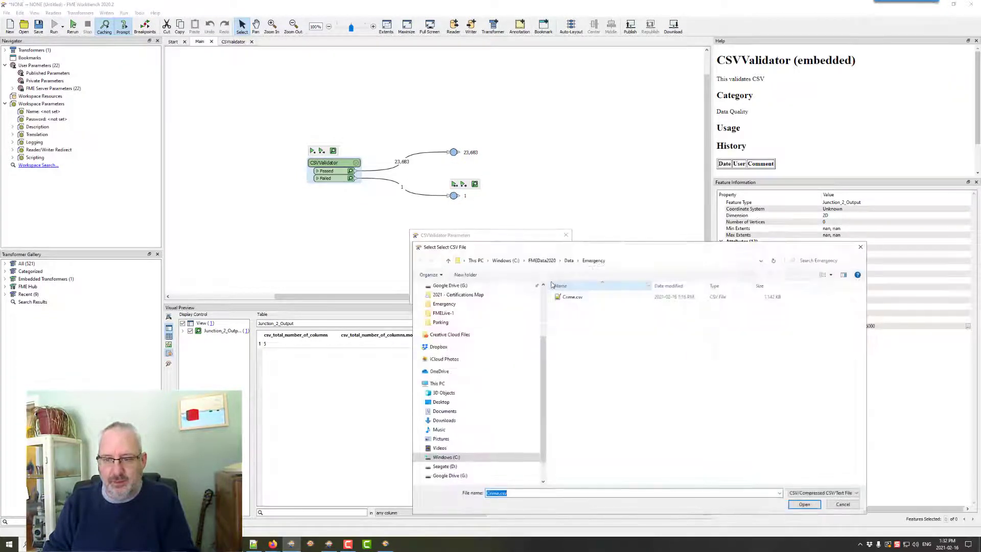
pyautogui.click(569, 261)
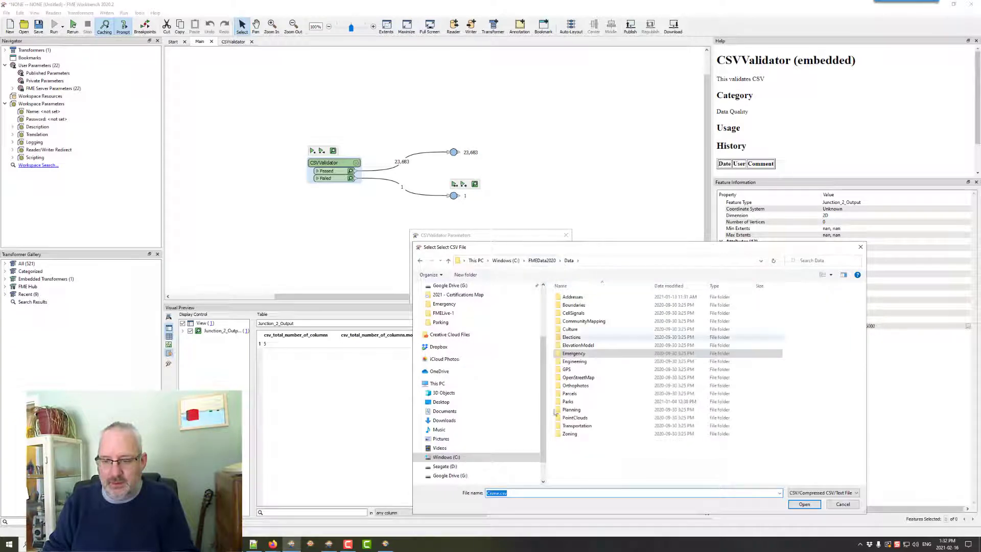
pyautogui.doubleClick(576, 425)
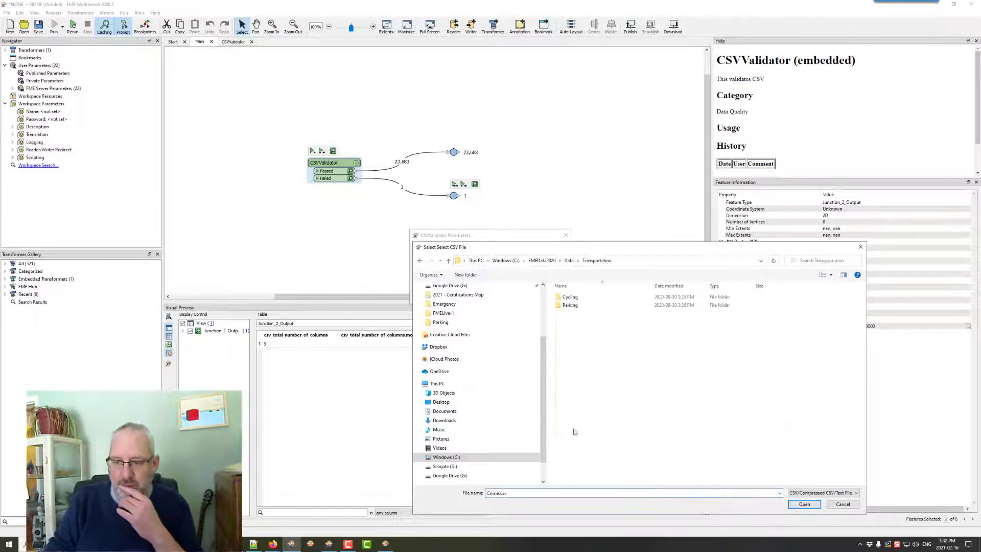
pyautogui.doubleClick(571, 305)
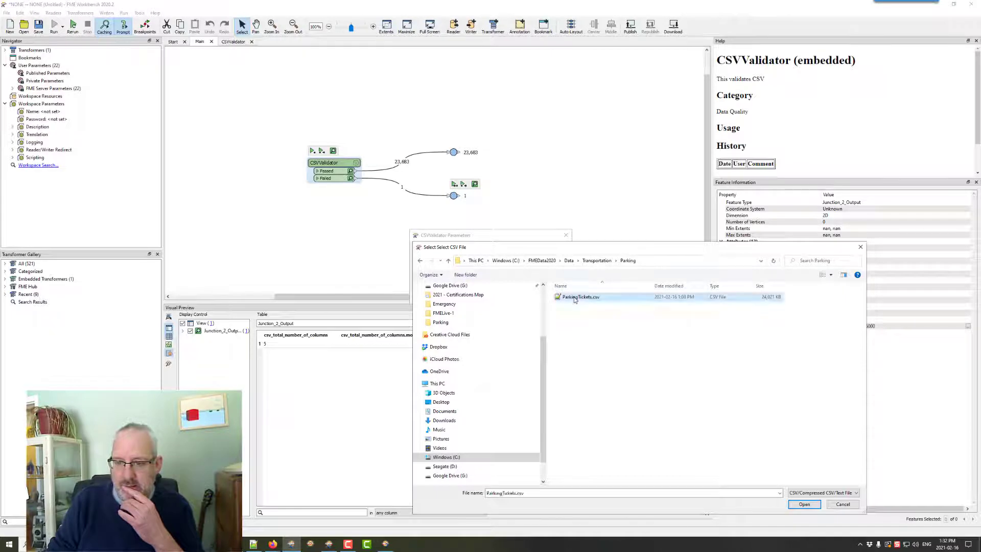
pyautogui.doubleClick(571, 297)
pyautogui.click(524, 296)
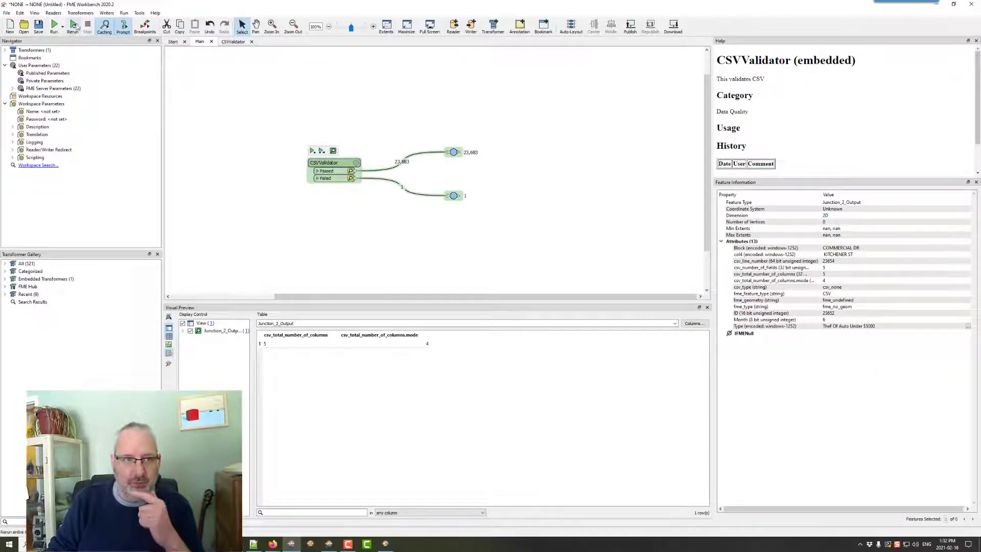
# Step: Rerun the workspace for 424,807 passed and 1 failed, then move both junctions nearer the transformer
pyautogui.click(55, 26)
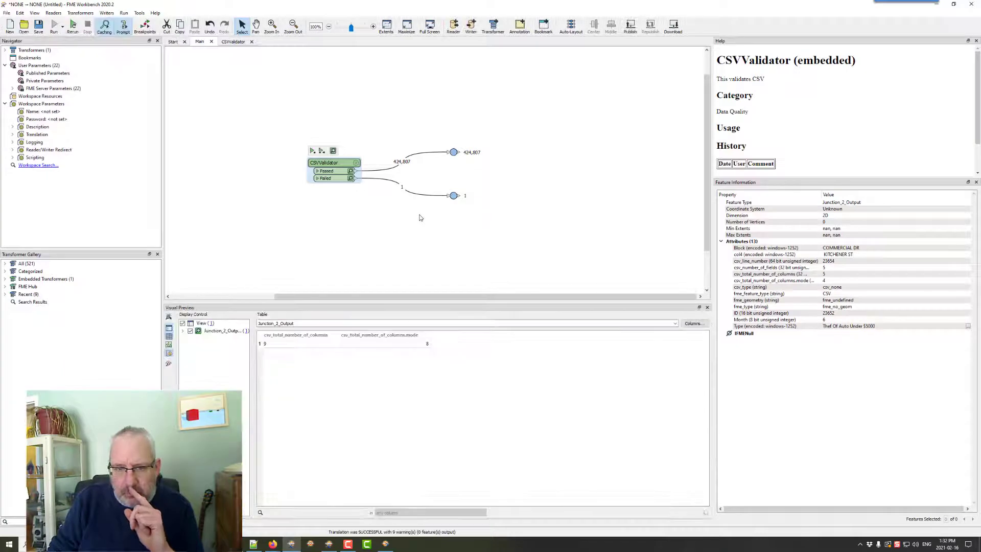
pyautogui.click(454, 195)
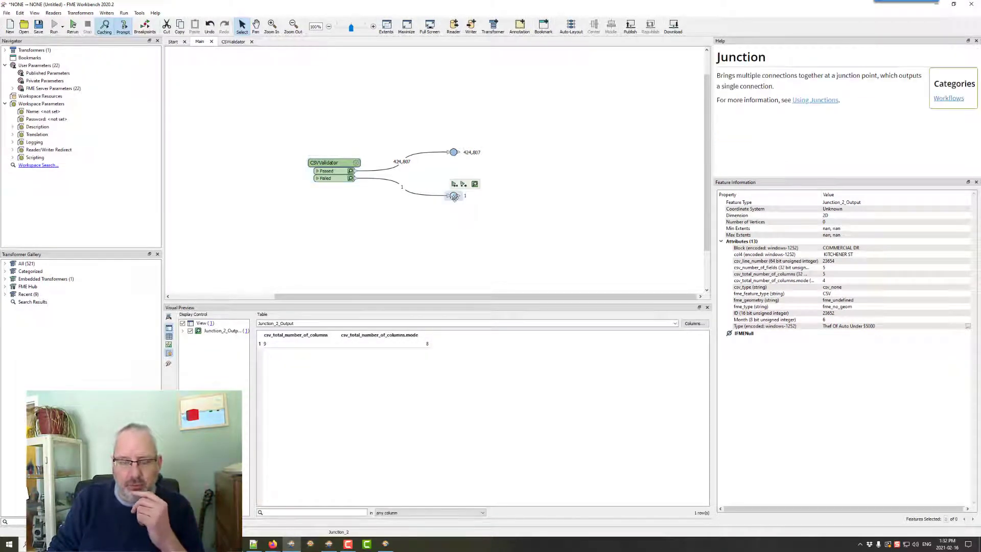
pyautogui.click(454, 152)
pyautogui.moveTo(454, 151); pyautogui.dragTo(448, 157)
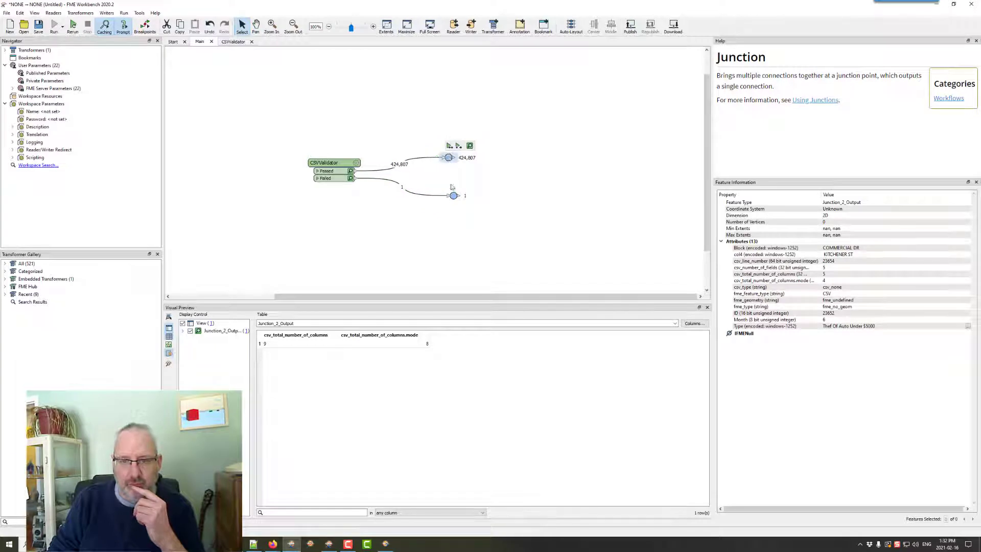
pyautogui.moveTo(453, 196); pyautogui.dragTo(451, 196)
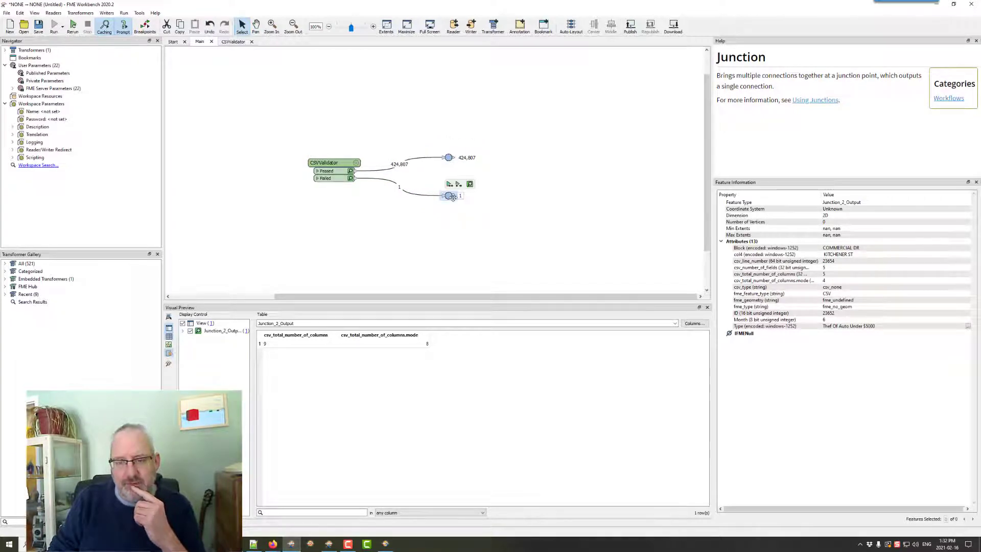
pyautogui.moveTo(449, 158); pyautogui.dragTo(398, 149)
pyautogui.moveTo(448, 195)
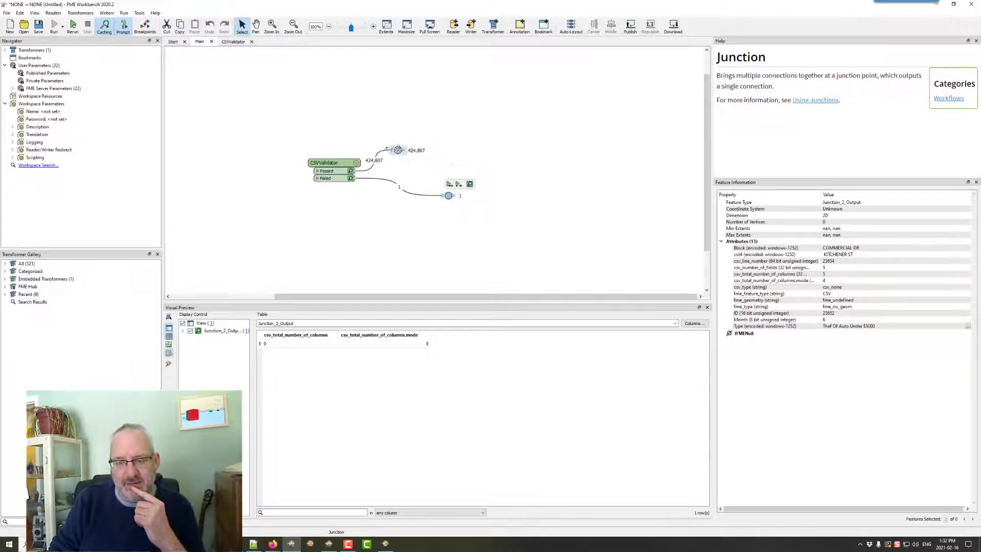
pyautogui.moveTo(449, 195); pyautogui.dragTo(398, 188)
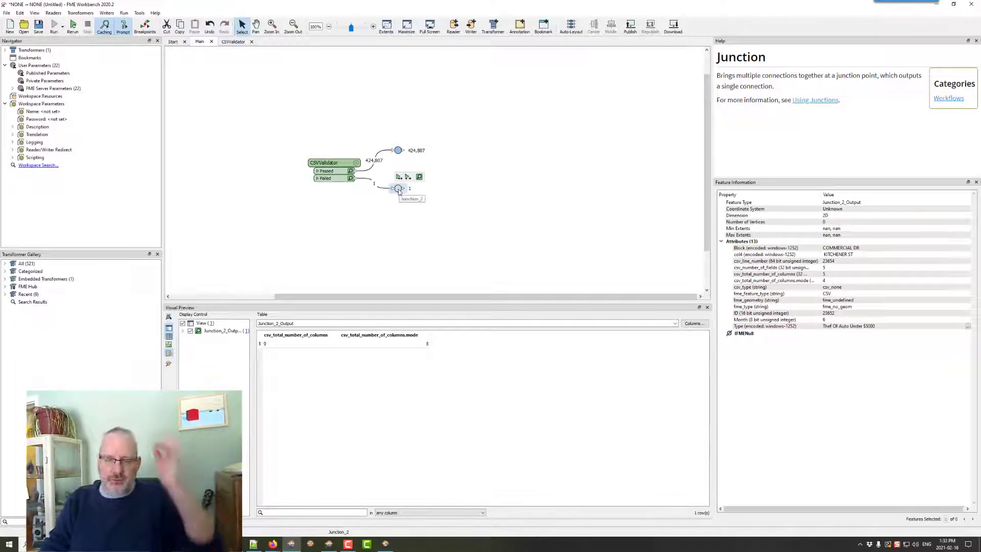
# Step: Quick-add FeatureReader_2 inside CSVValidator and connect the Creator to its Initiator port
pyautogui.click(228, 42)
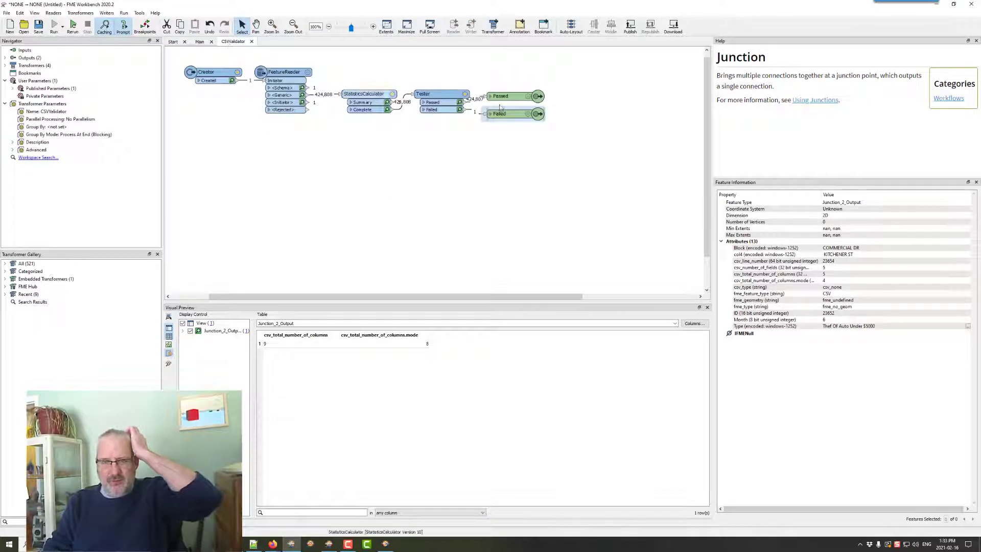
pyautogui.moveTo(501, 96)
pyautogui.mouseDown()
pyautogui.moveTo(526, 96)
pyautogui.moveTo(515, 116)
pyautogui.mouseUp()
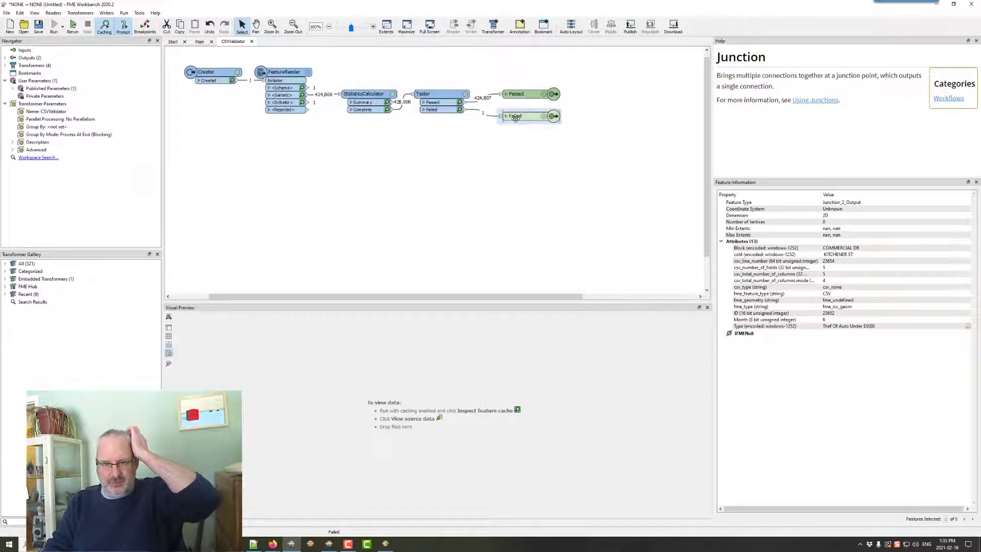
pyautogui.click(321, 154)
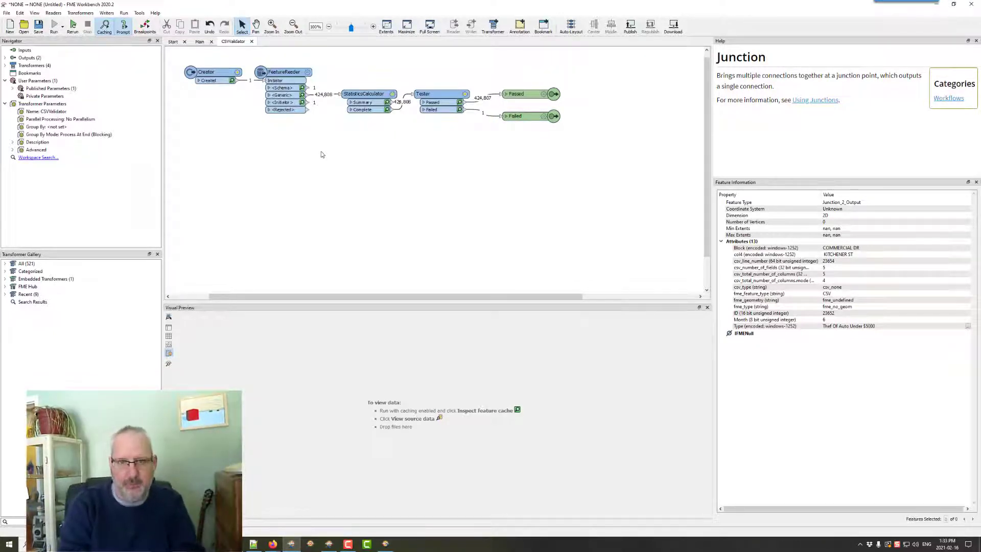
pyautogui.write('urere')
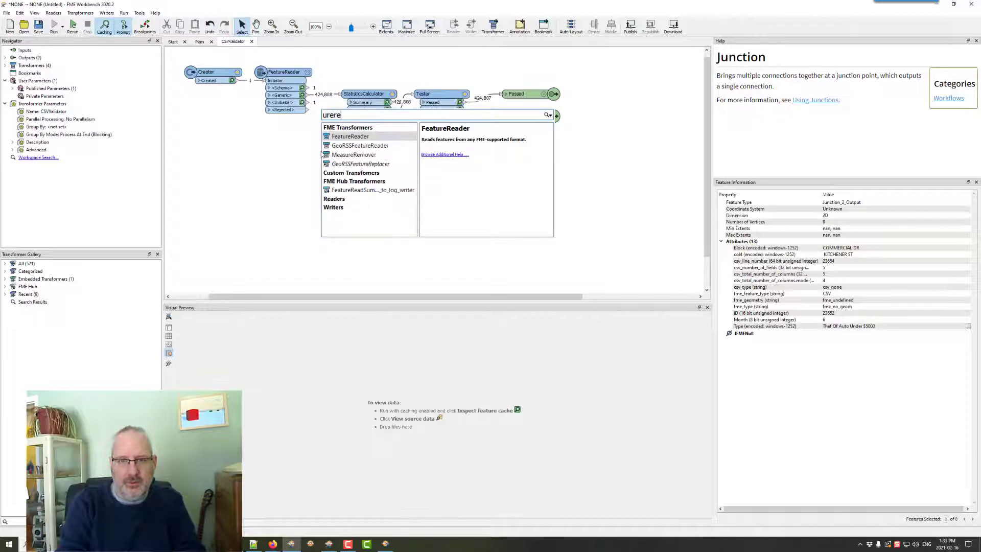
pyautogui.press('Return')
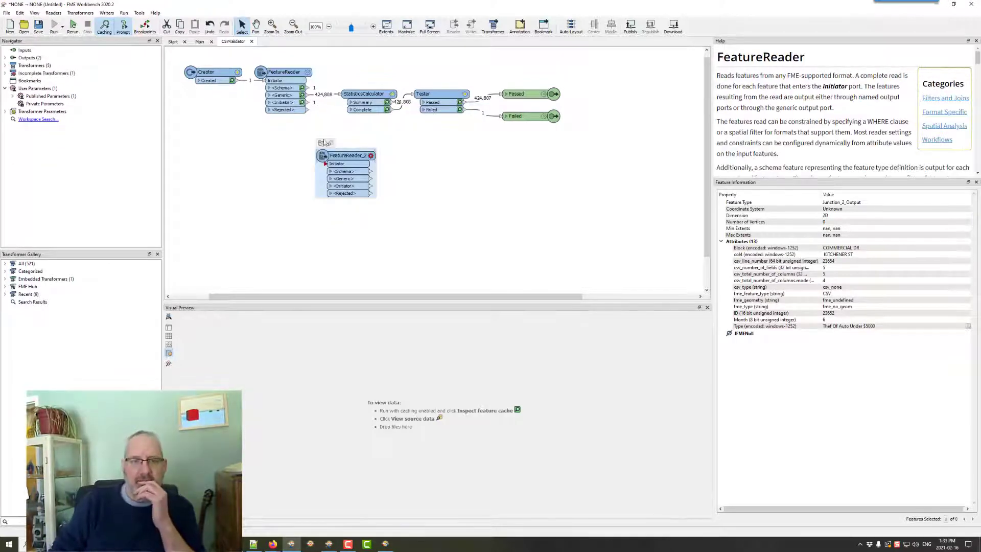
pyautogui.moveTo(271, 111)
pyautogui.mouseDown()
pyautogui.moveTo(323, 163)
pyautogui.moveTo(285, 133)
pyautogui.mouseUp()
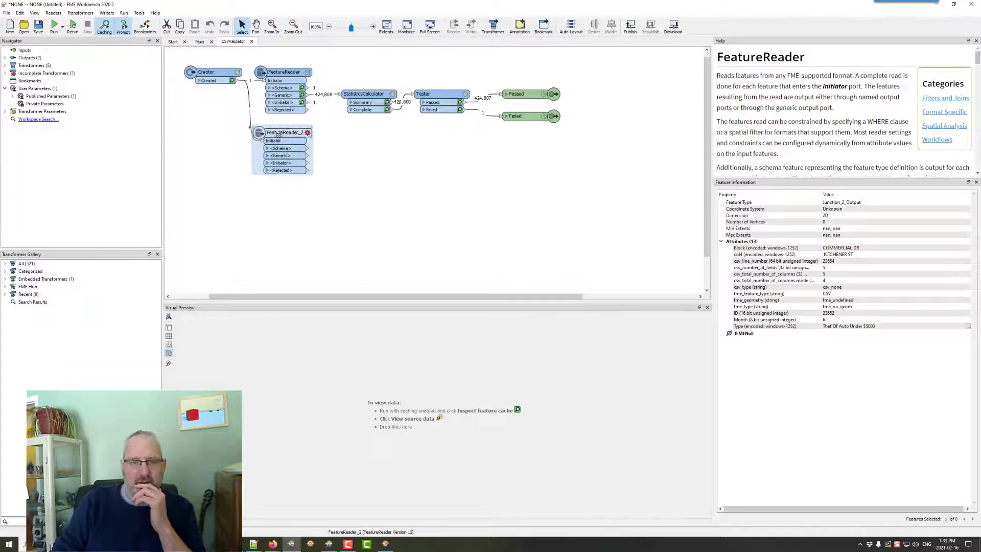
# Step: Set FeatureReader_2 to Text File format reading the $(file) parameter, giving a text_line port
pyautogui.click(308, 133)
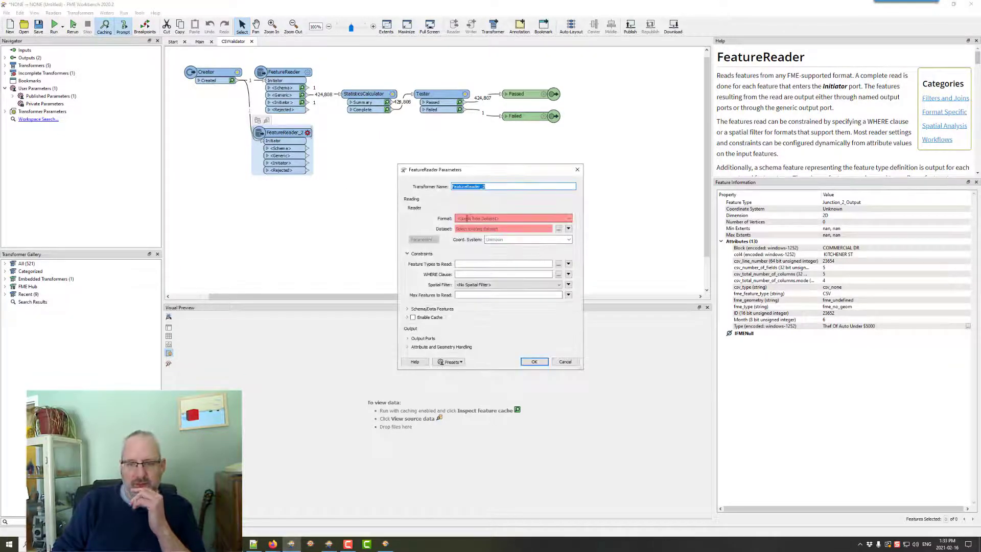
pyautogui.write('text')
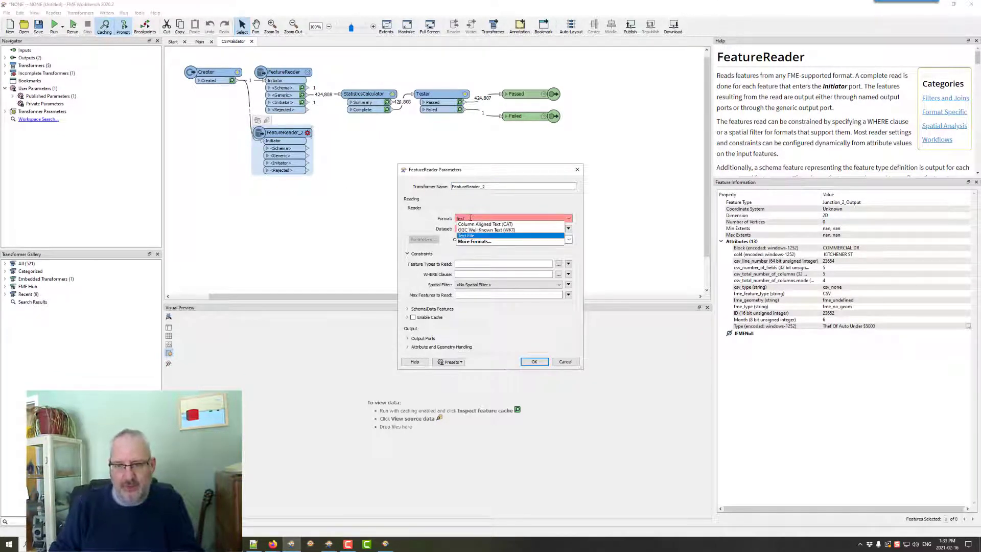
pyautogui.click(471, 235)
pyautogui.click(569, 229)
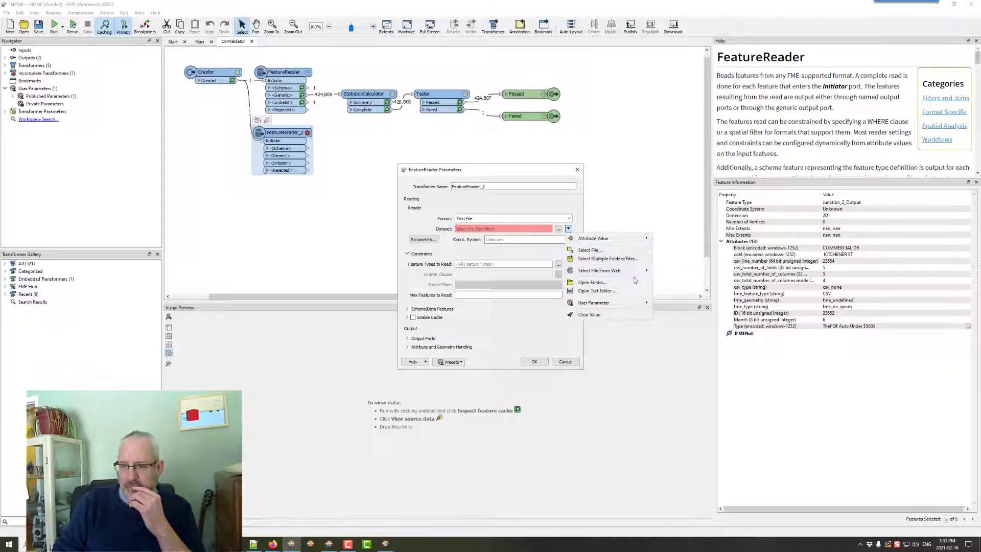
pyautogui.moveTo(595, 302)
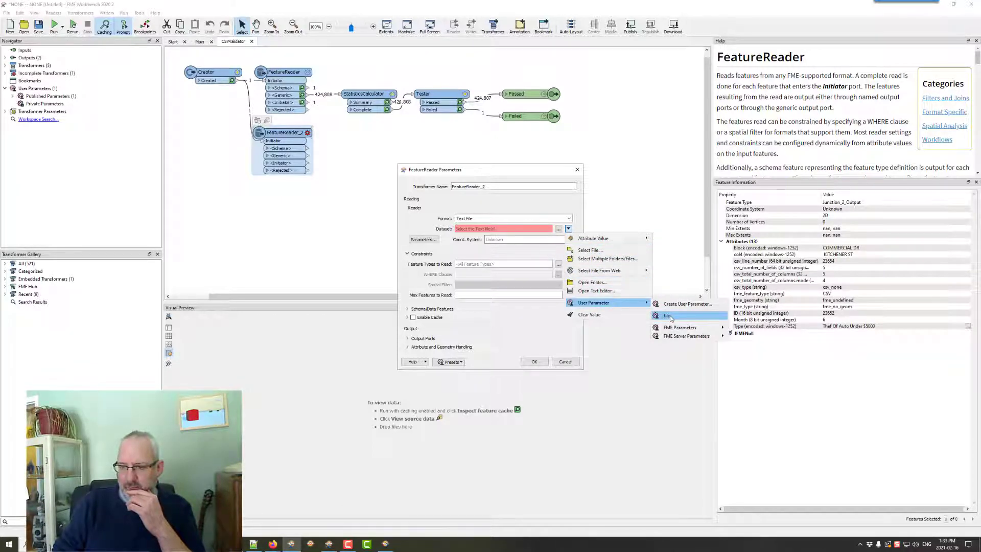
pyautogui.click(669, 316)
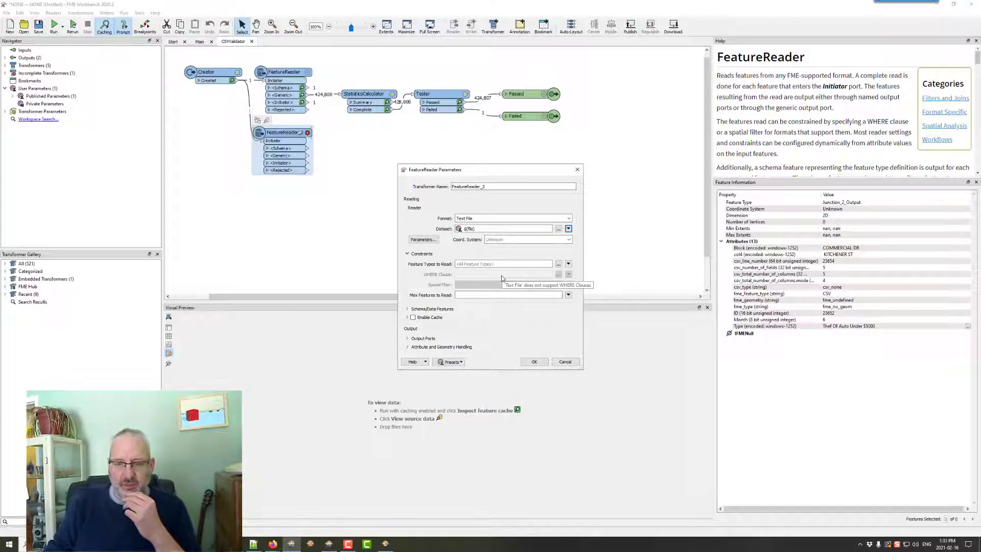
pyautogui.click(420, 338)
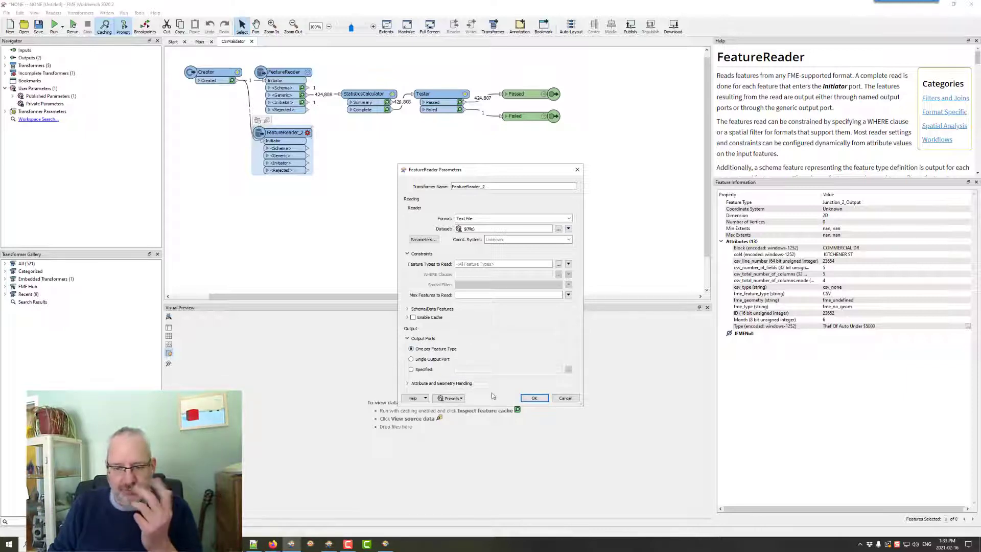
pyautogui.click(534, 399)
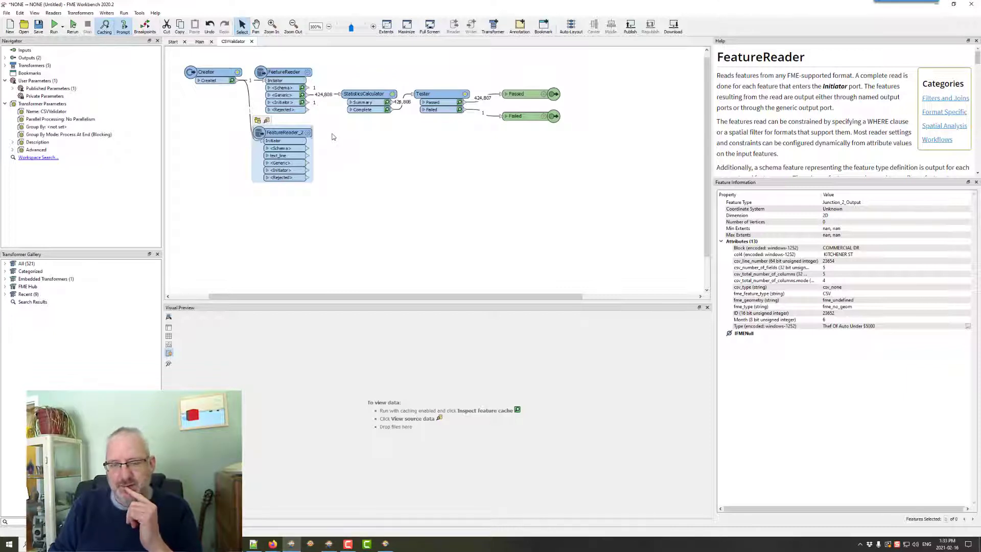
# Step: Shift the statistics, test and output nodes right and review the first FeatureReader's settings unchanged
pyautogui.moveTo(378, 76); pyautogui.dragTo(400, 137)
pyautogui.moveTo(306, 94); pyautogui.dragTo(404, 95)
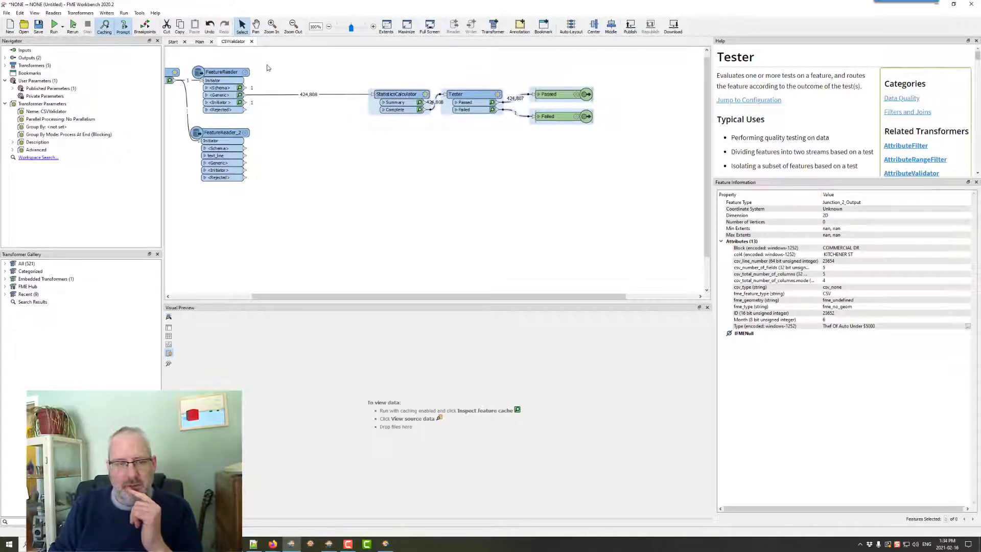
pyautogui.click(246, 74)
pyautogui.doubleClick(247, 73)
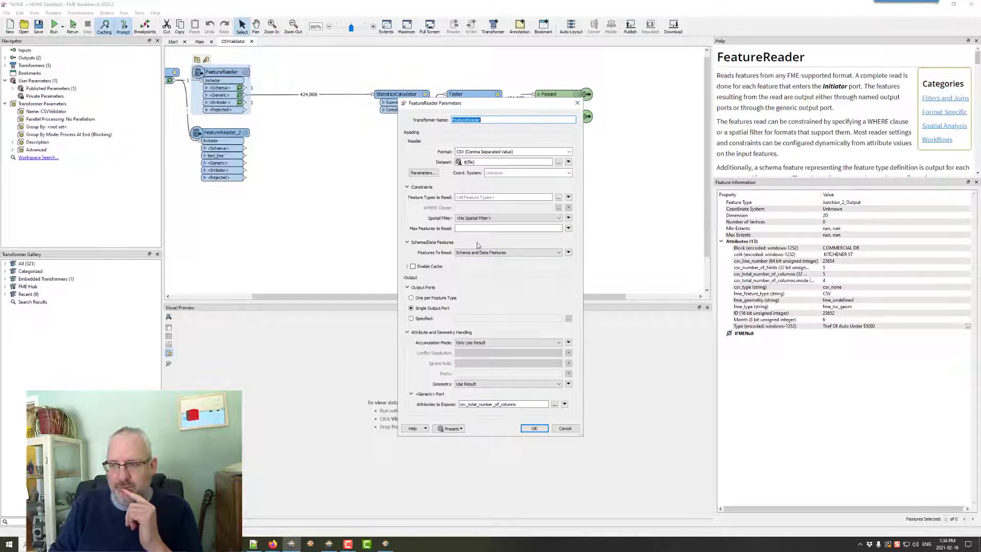
pyautogui.click(564, 428)
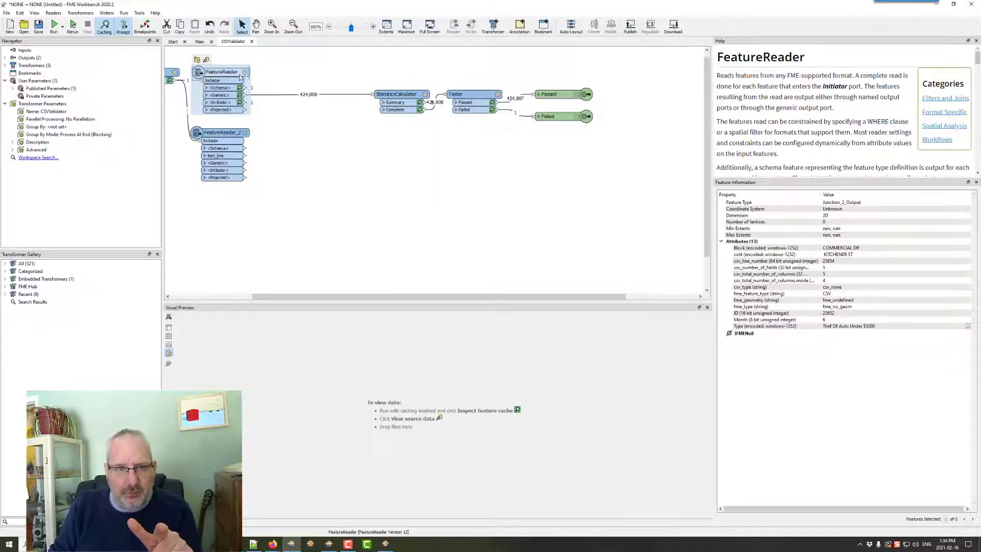
pyautogui.moveTo(244, 72)
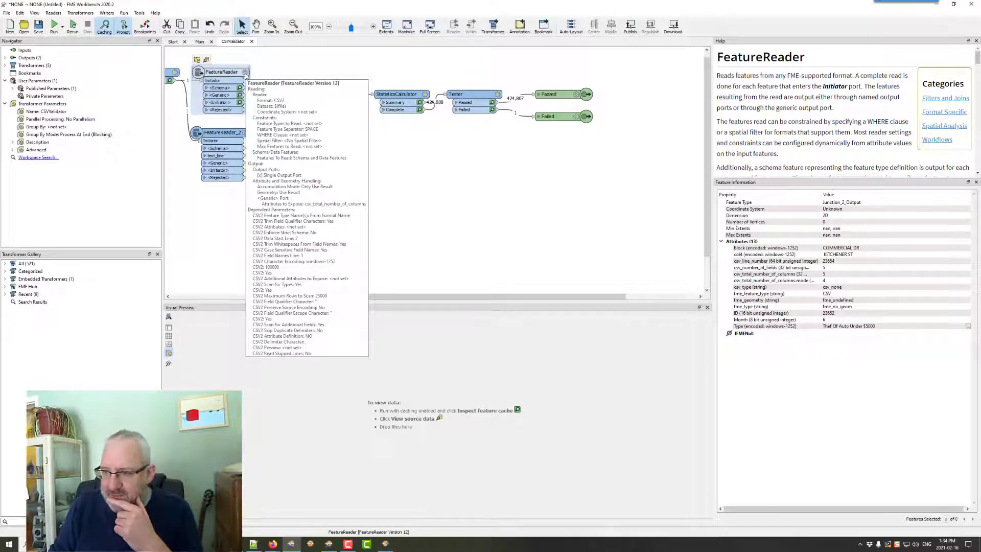
# Step: Expose csv_line_number alongside csv_total_number_of_columns on the first FeatureReader
pyautogui.doubleClick(222, 72)
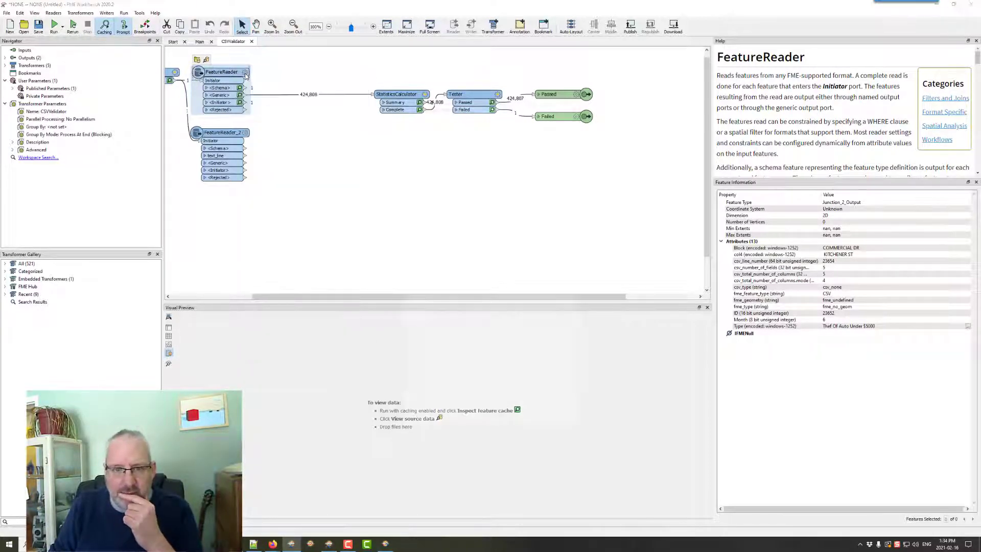
pyautogui.click(555, 406)
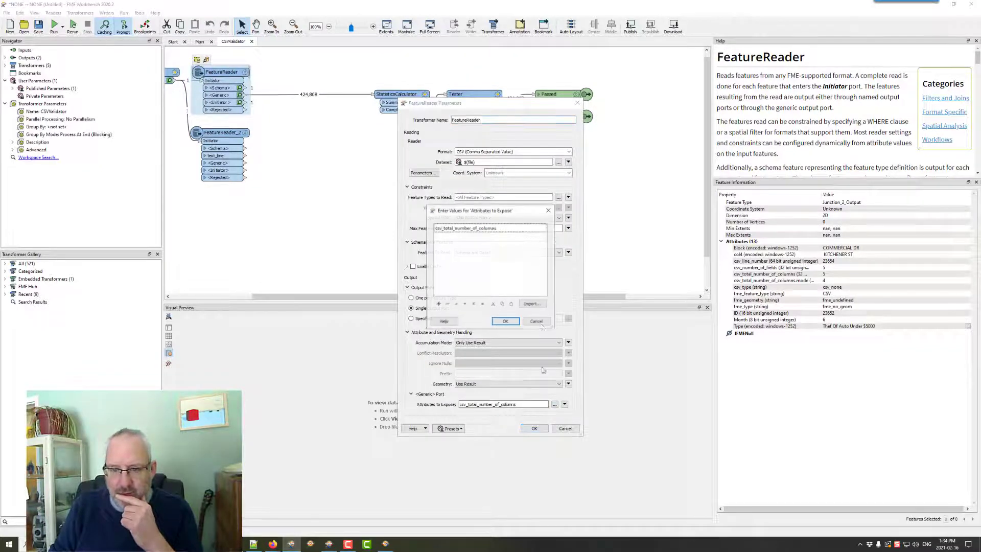
pyautogui.click(463, 238)
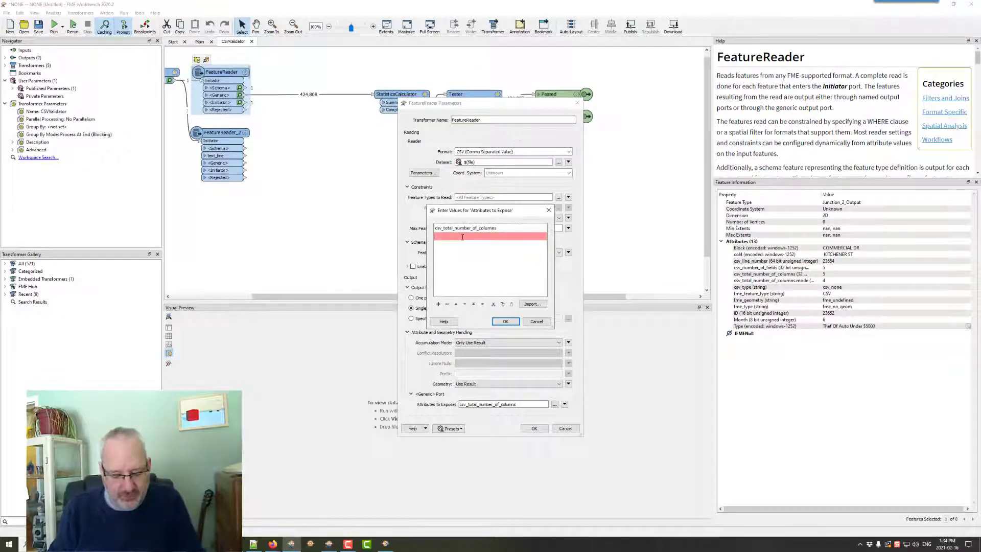
pyautogui.write('csv_li')
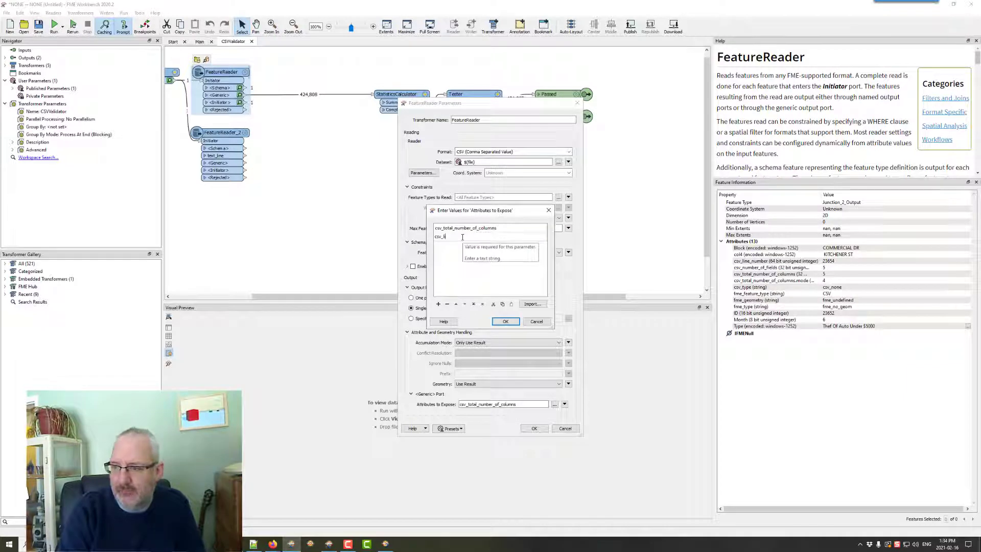
pyautogui.write('ne_number')
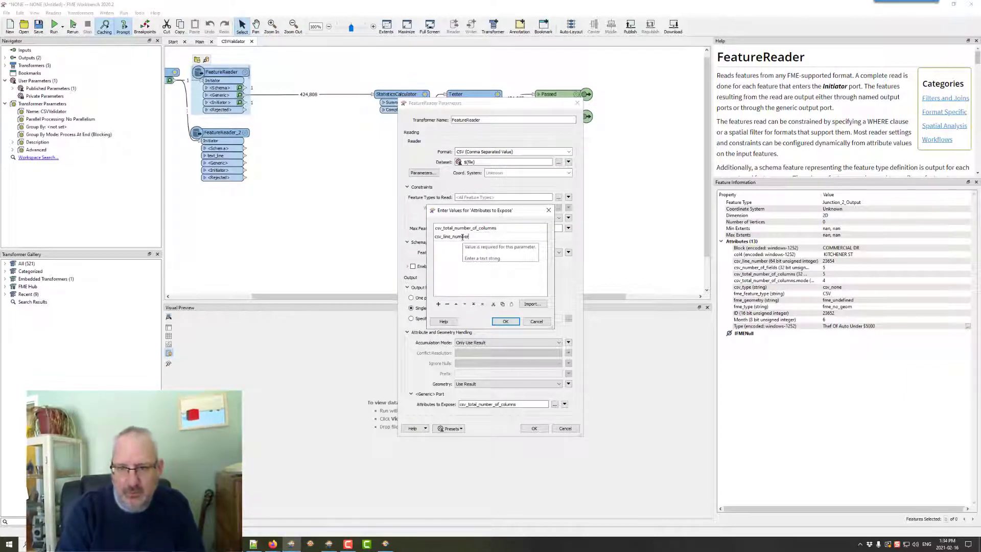
pyautogui.press('Return')
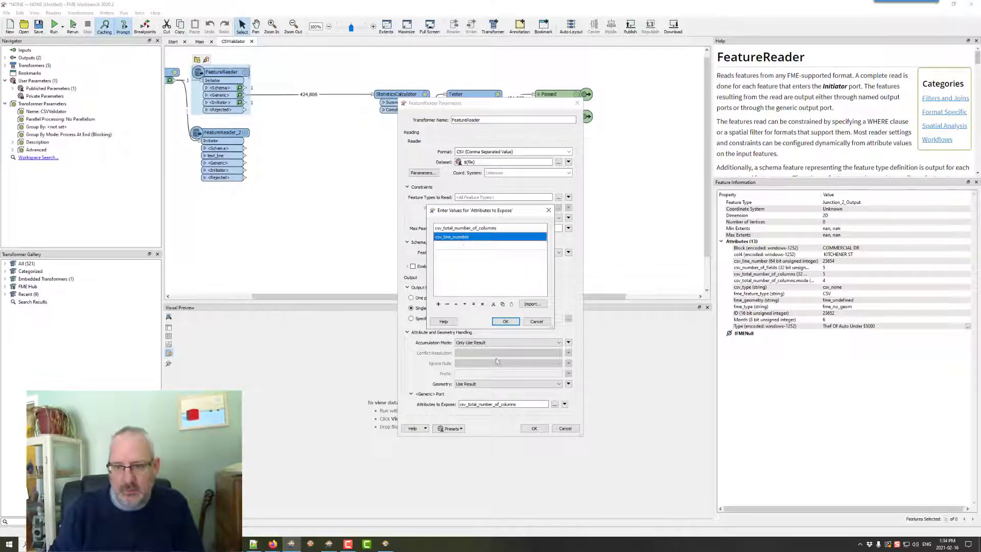
pyautogui.click(507, 321)
pyautogui.click(534, 428)
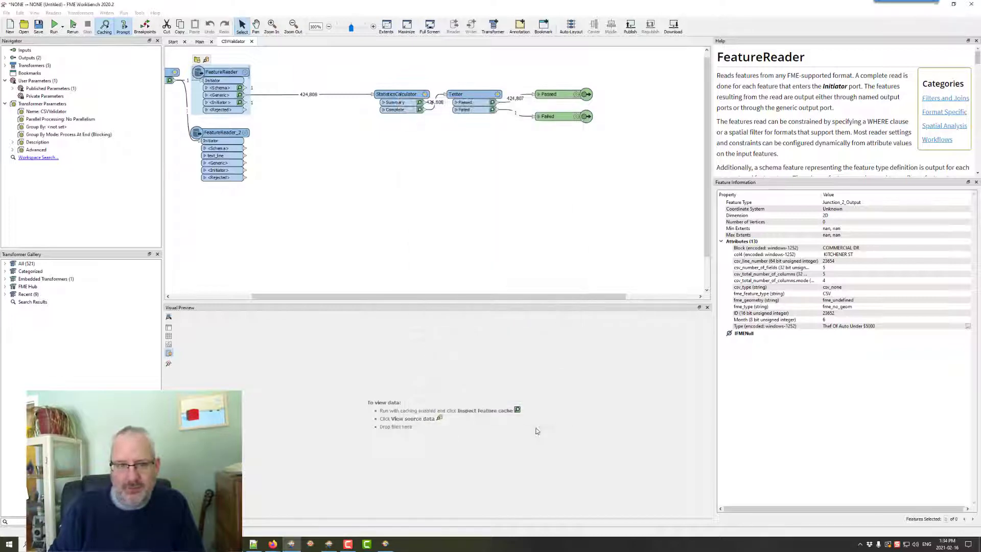
# Step: Run CSVValidator and inspect the cached text_line features and the first reader's Generic output in Visual Preview
pyautogui.click(55, 26)
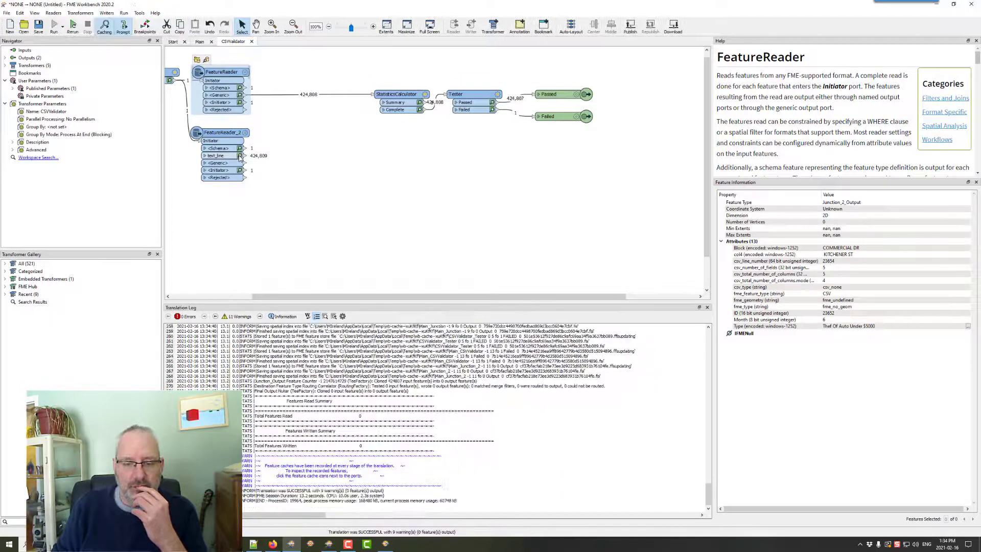
pyautogui.click(244, 156)
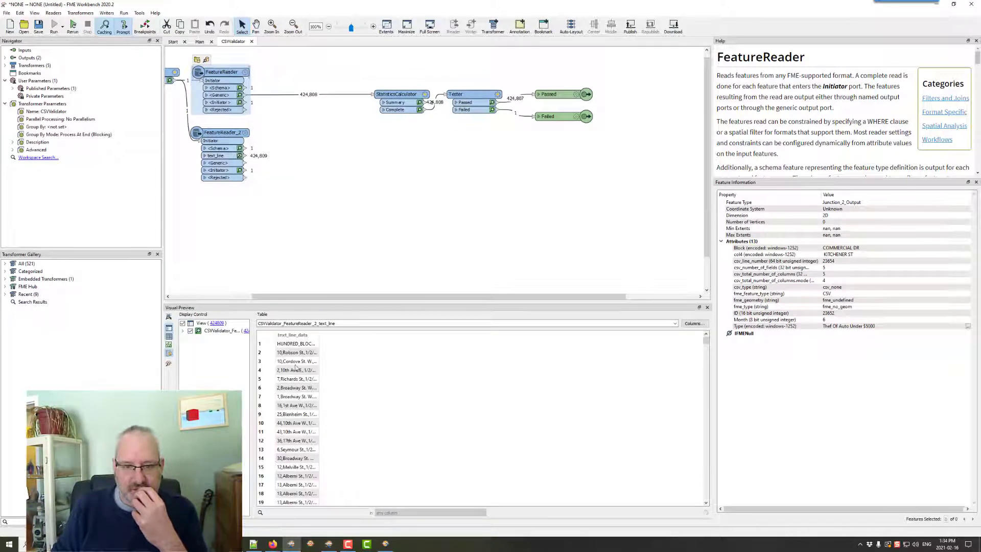
pyautogui.click(296, 360)
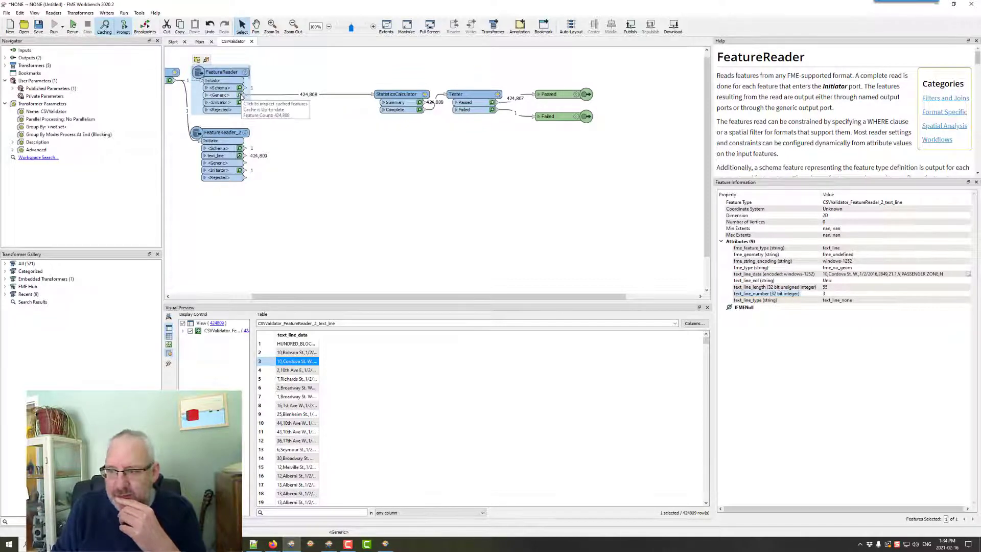
pyautogui.click(239, 95)
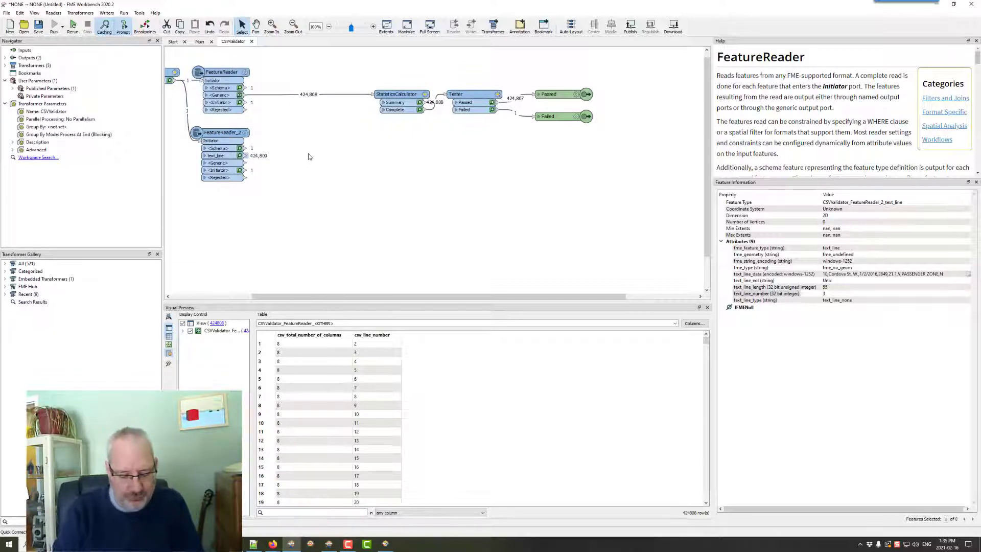
pyautogui.write('sampl')
# Step: Place a Sampler set to First N Features beside the text_line output
pyautogui.press('Return')
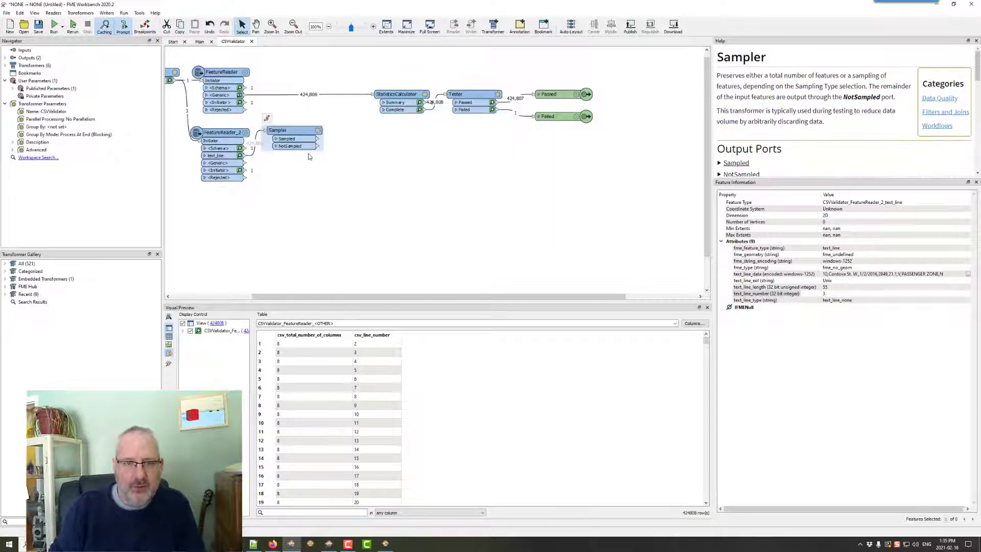
pyautogui.doubleClick(317, 133)
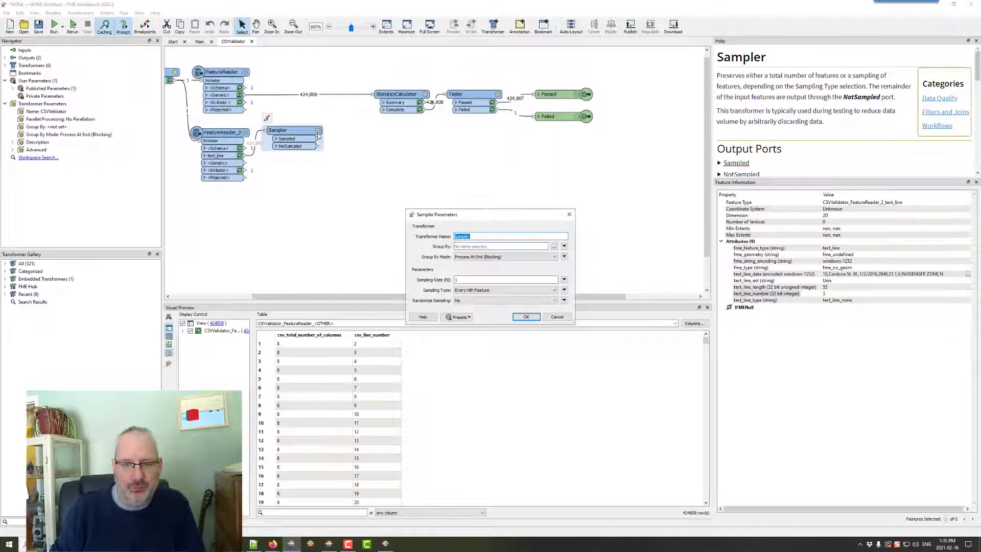
pyautogui.click(484, 290)
pyautogui.click(471, 301)
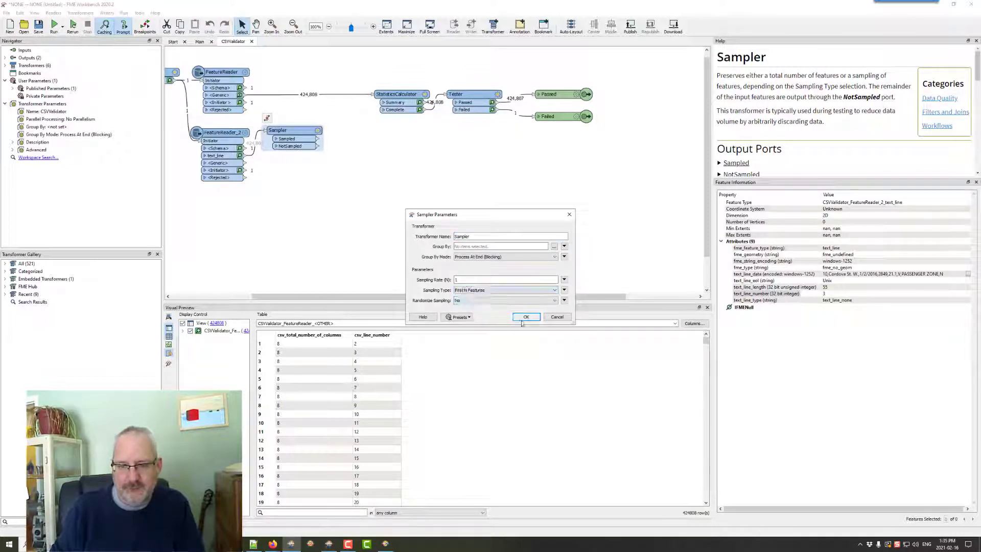
pyautogui.click(525, 316)
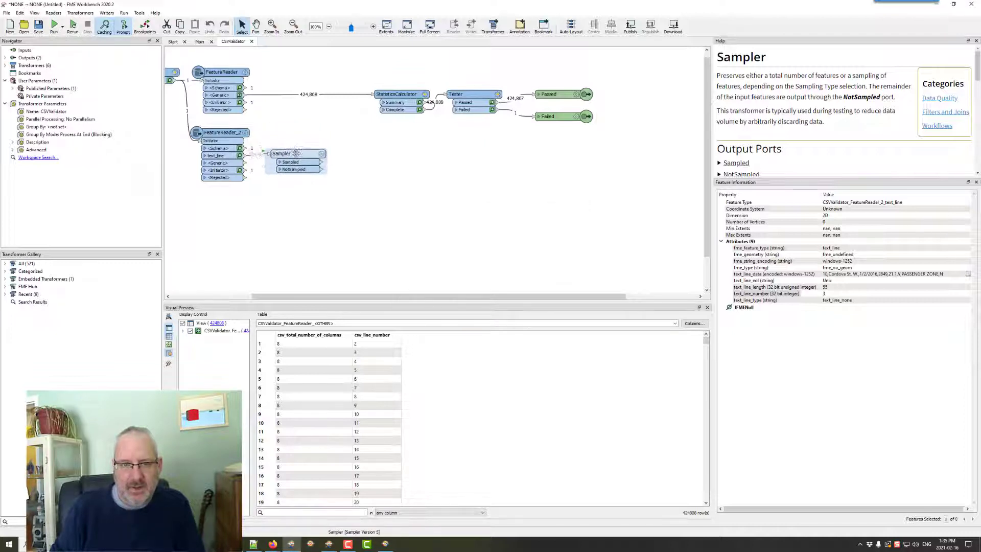
pyautogui.moveTo(288, 131); pyautogui.dragTo(300, 155)
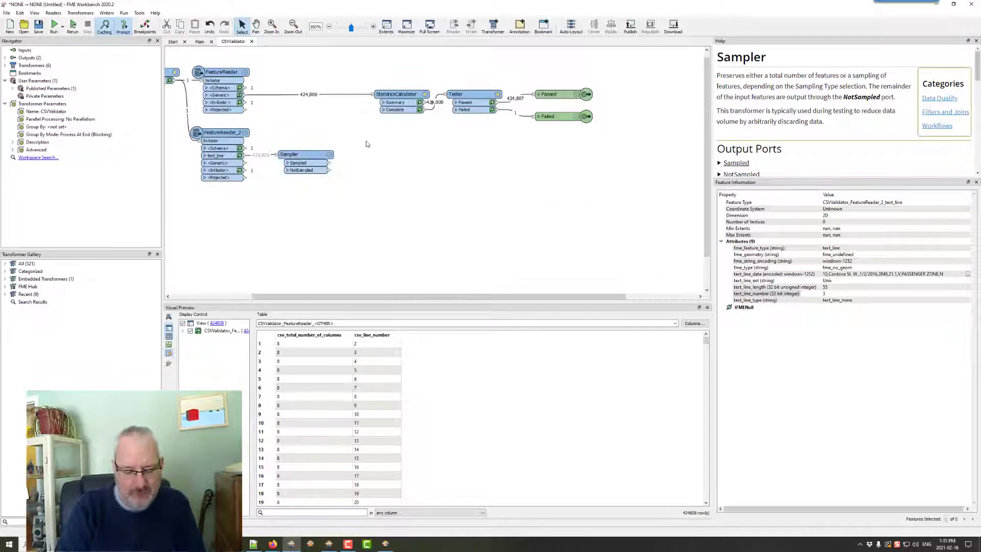
pyautogui.write('featurem')
# Step: Insert a FeatureMerger after StatisticsCalculator with requestor key csv_line_number
pyautogui.press('Return')
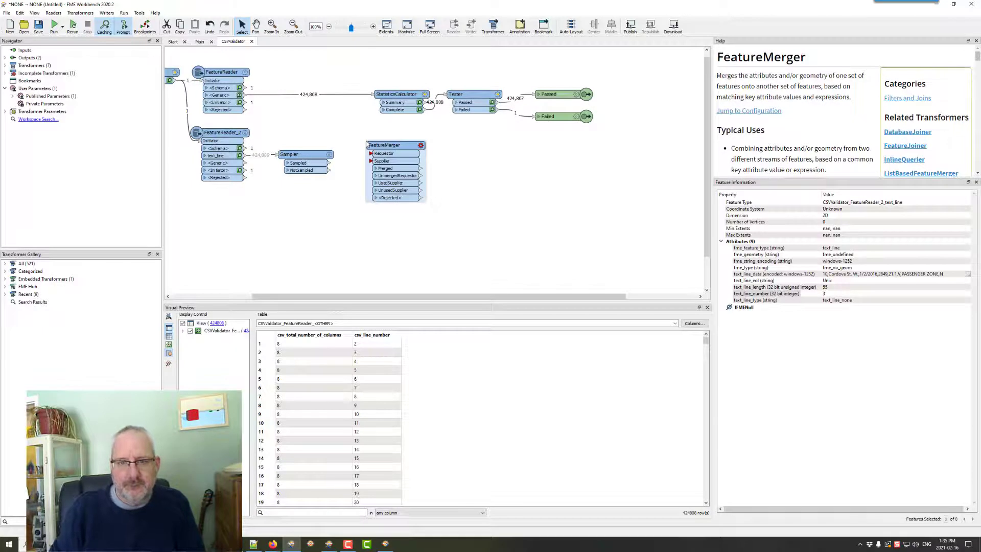
pyautogui.moveTo(383, 145)
pyautogui.mouseDown()
pyautogui.moveTo(361, 96)
pyautogui.moveTo(353, 165)
pyautogui.moveTo(360, 109)
pyautogui.moveTo(395, 132)
pyautogui.mouseUp()
pyautogui.doubleClick(429, 134)
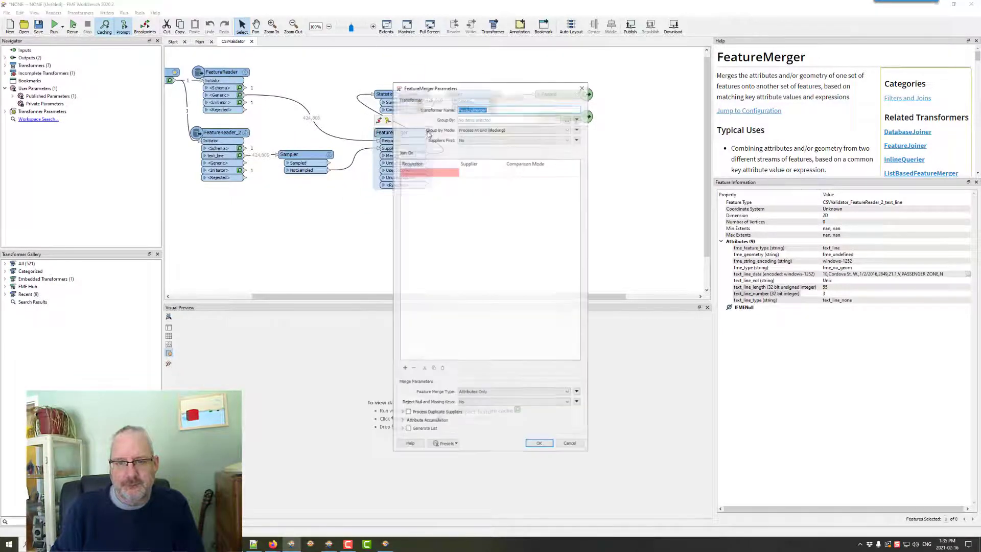
pyautogui.click(429, 171)
pyautogui.click(454, 172)
pyautogui.moveTo(481, 181)
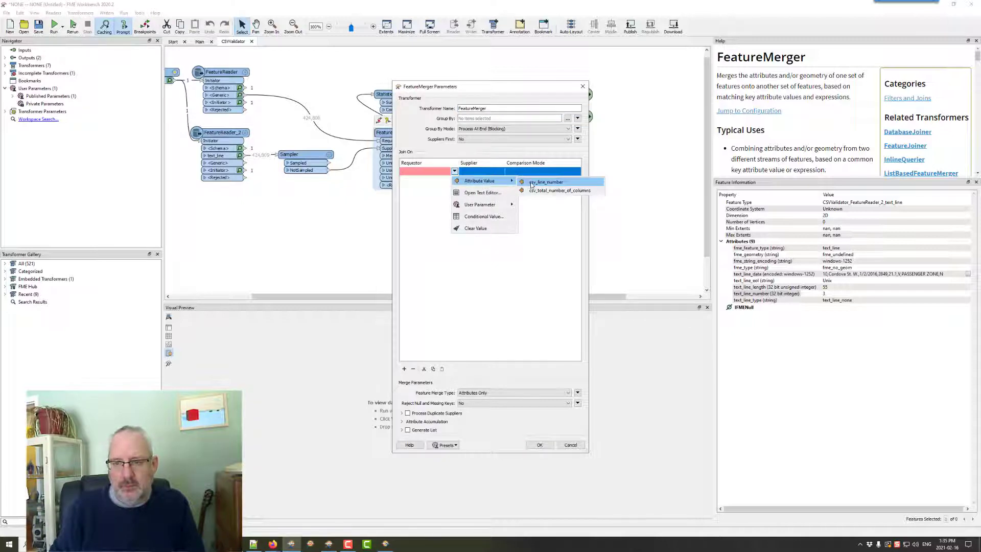
pyautogui.click(544, 182)
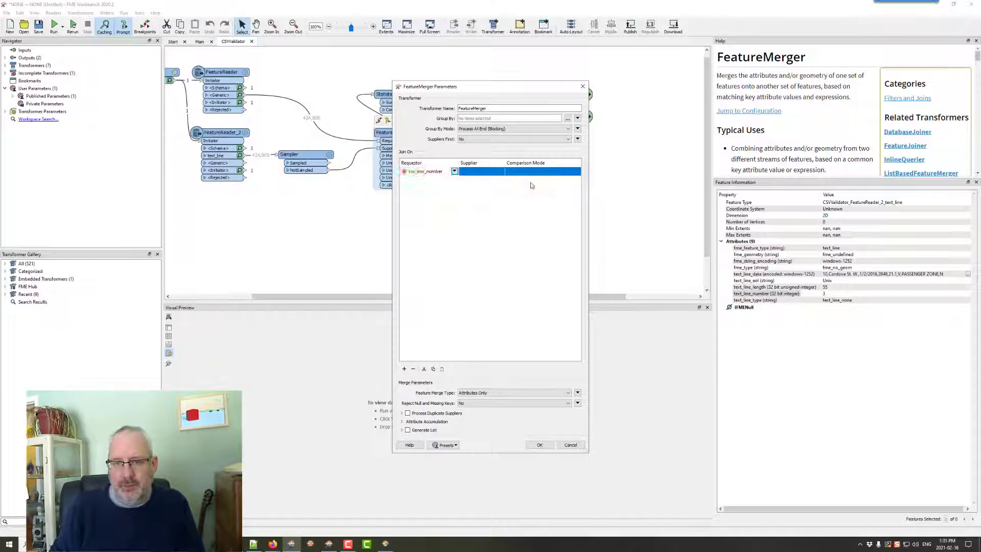
# Step: Set the supplier key to text_line_data and confirm the FeatureMerger join
pyautogui.click(500, 172)
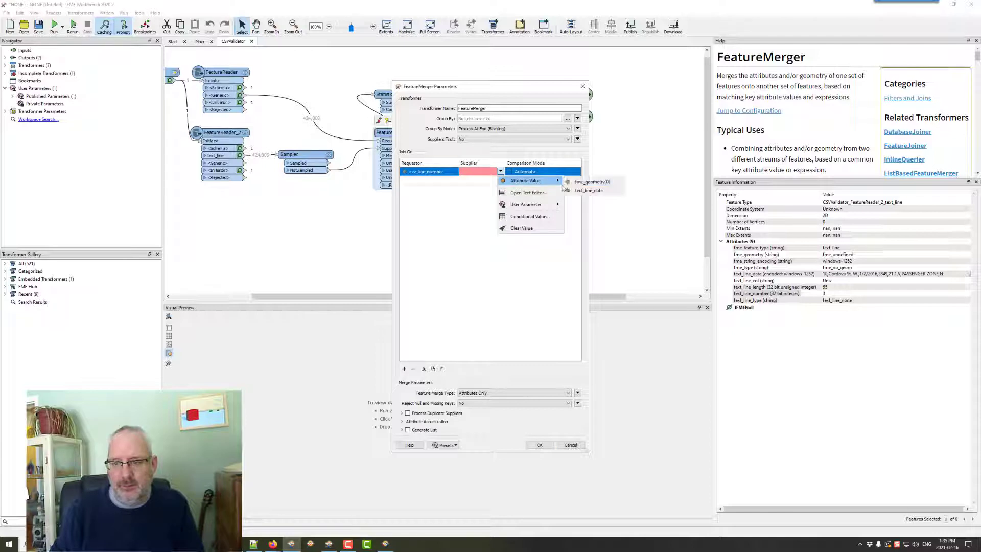
pyautogui.moveTo(528, 181)
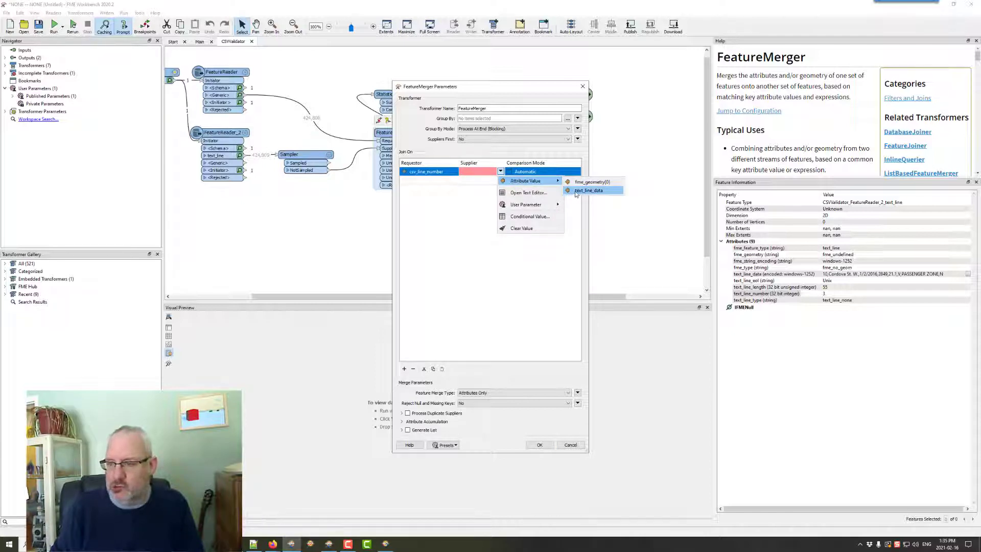
pyautogui.click(576, 192)
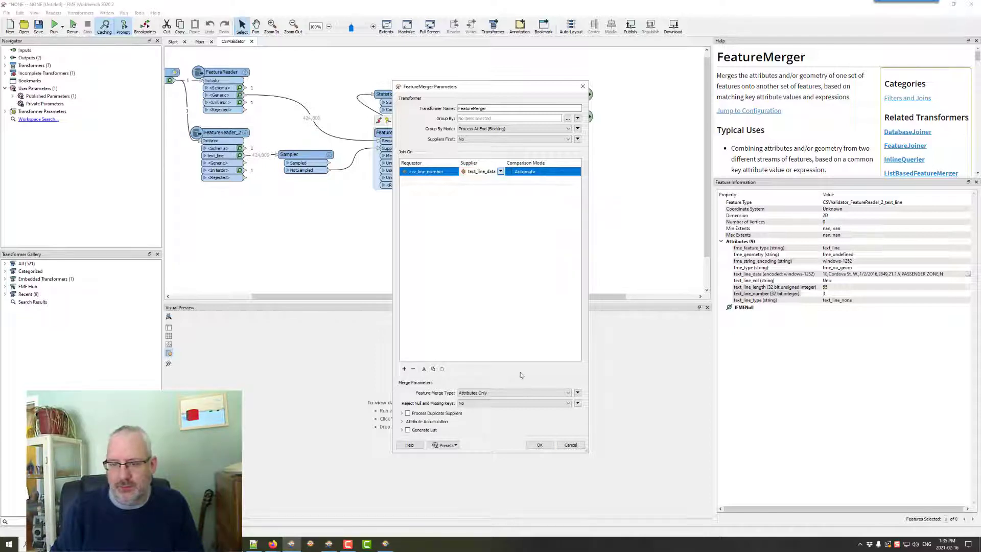
pyautogui.click(539, 444)
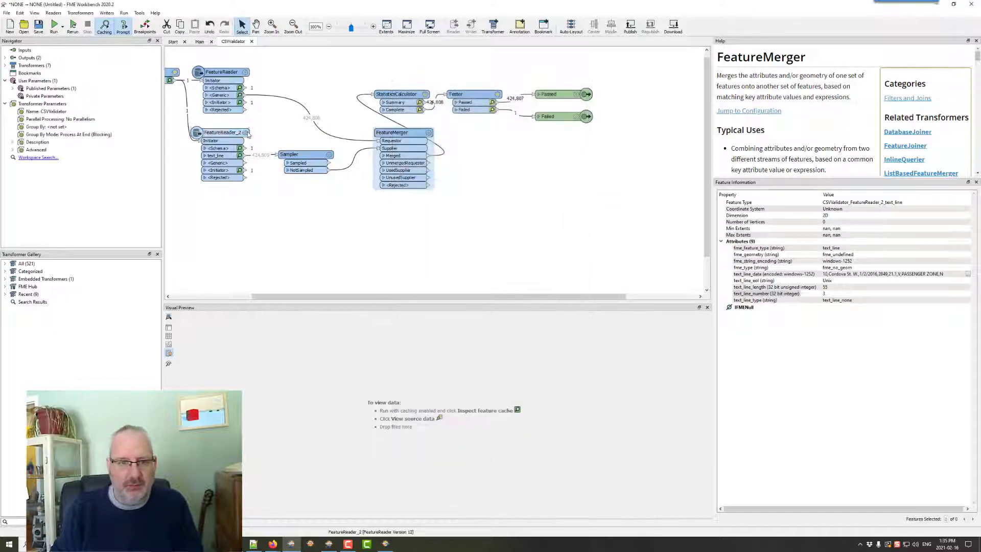
pyautogui.press('Return')
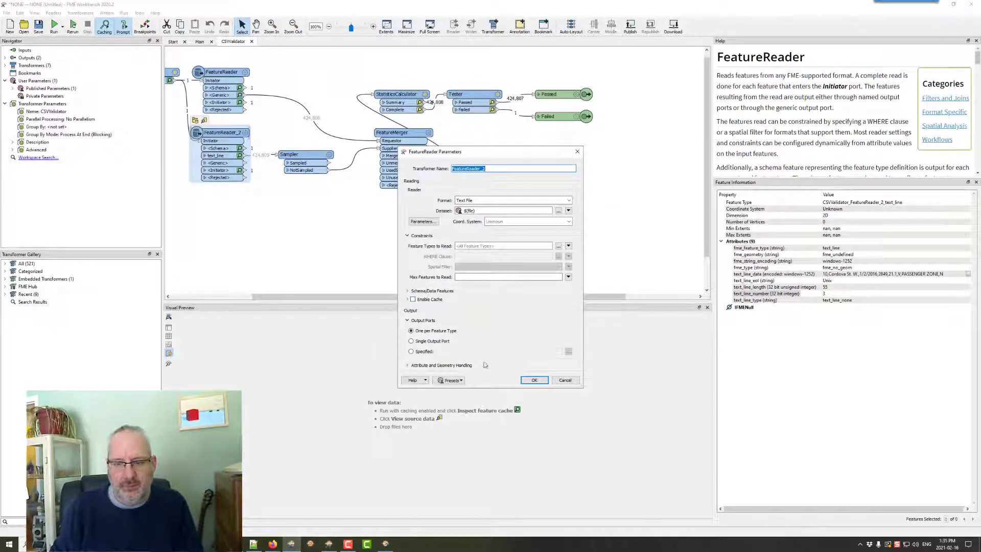
# Step: Insert an AttributeExposer on the Sampler-to-FeatureMerger connection, placed below the Sampler
pyautogui.click(566, 380)
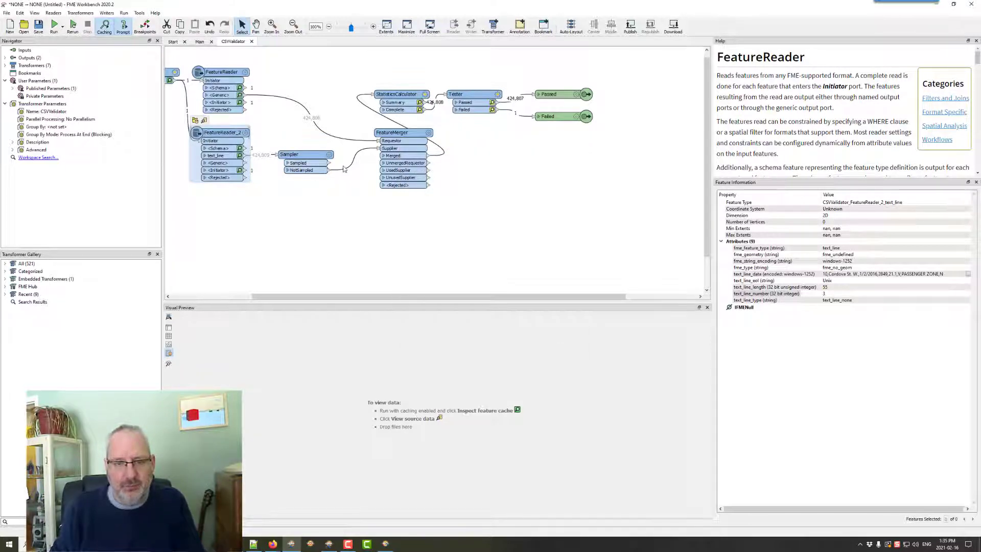
pyautogui.click(342, 168)
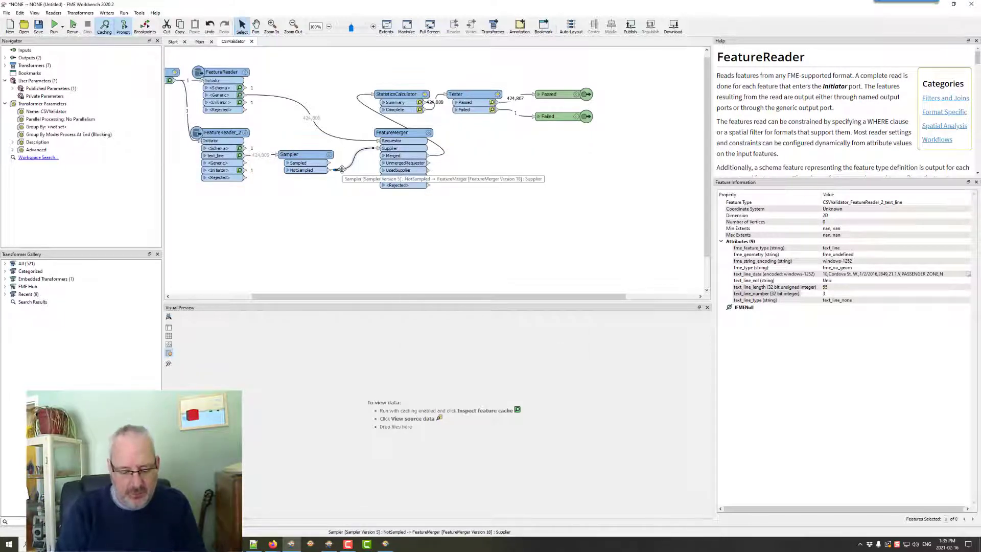
pyautogui.write('attributeexposer')
pyautogui.press('Return')
pyautogui.moveTo(349, 198); pyautogui.dragTo(306, 187)
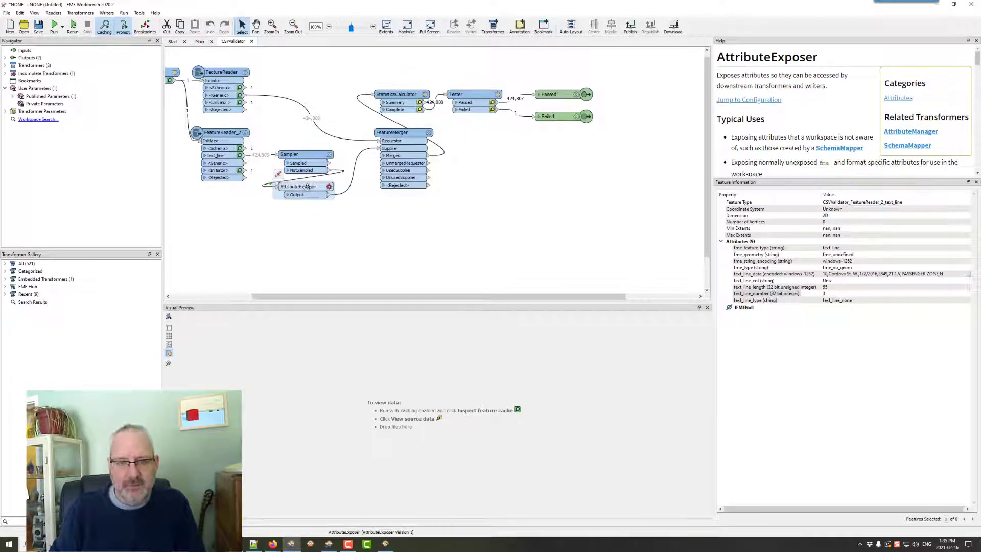
# Step: Have the AttributeExposer expose text_line_number
pyautogui.doubleClick(329, 187)
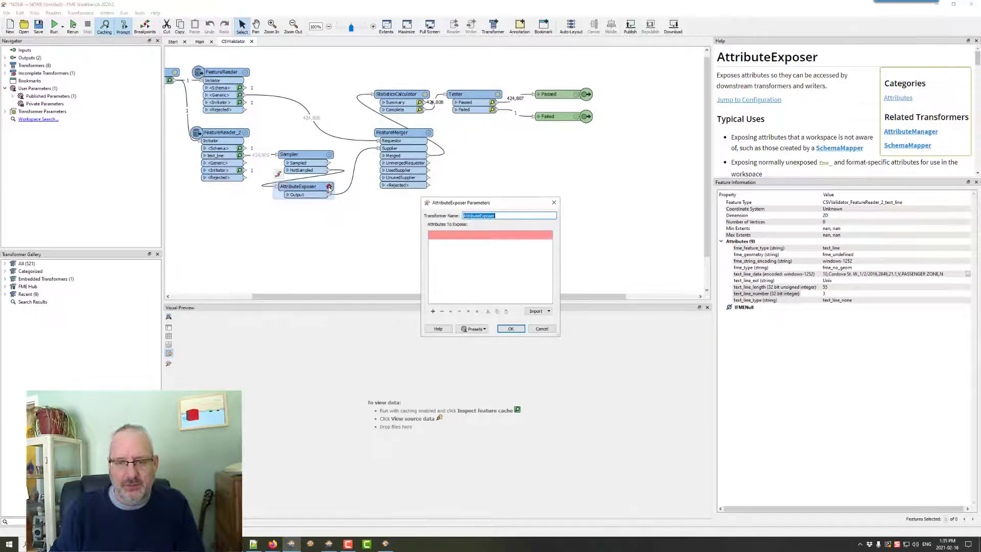
pyautogui.click(531, 238)
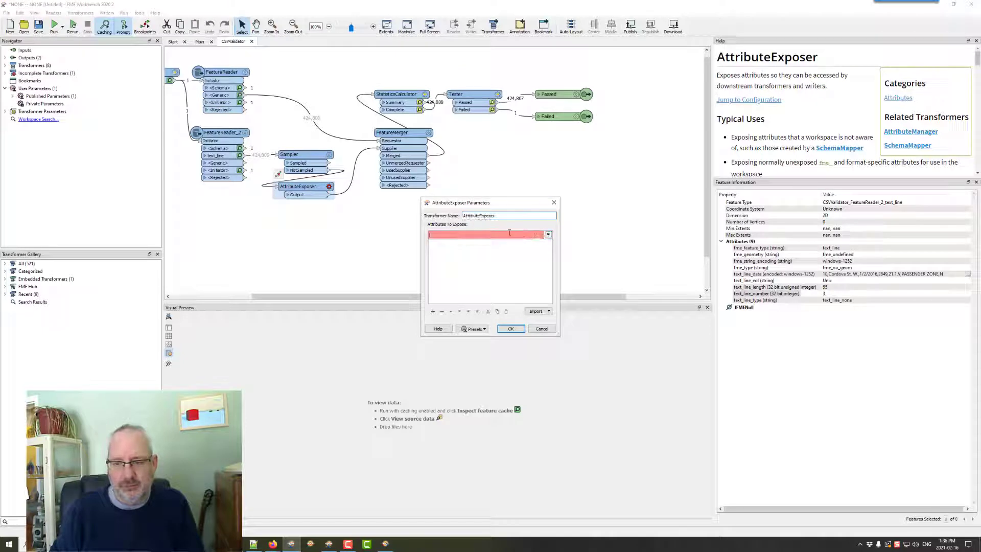
pyautogui.write('f')
pyautogui.write('tedxt')
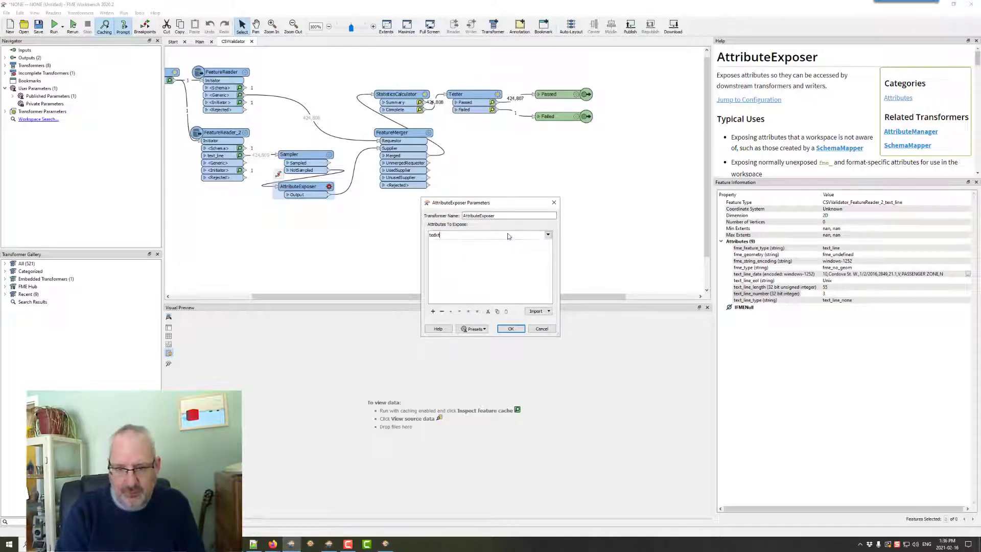
pyautogui.write('xt_line_num')
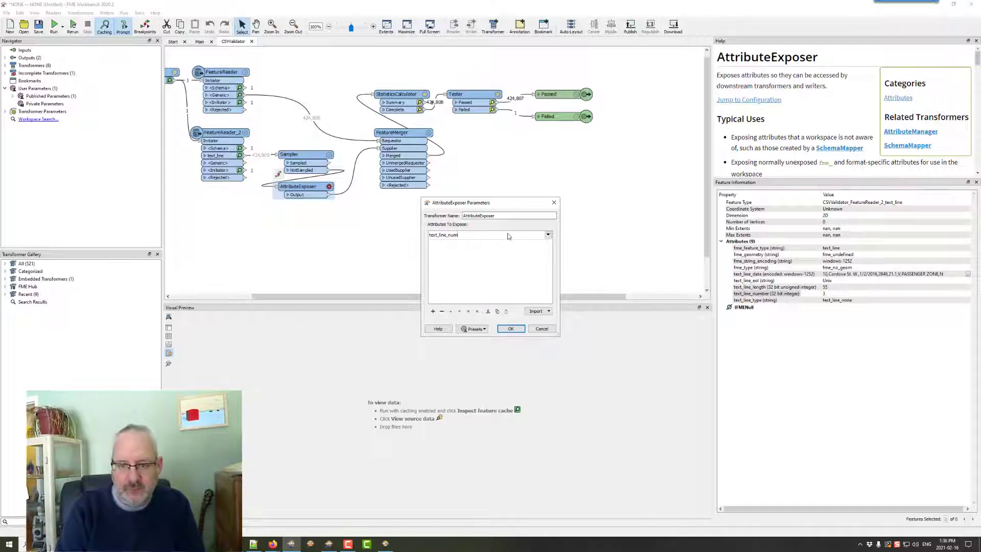
pyautogui.write('ber')
pyautogui.press('Return')
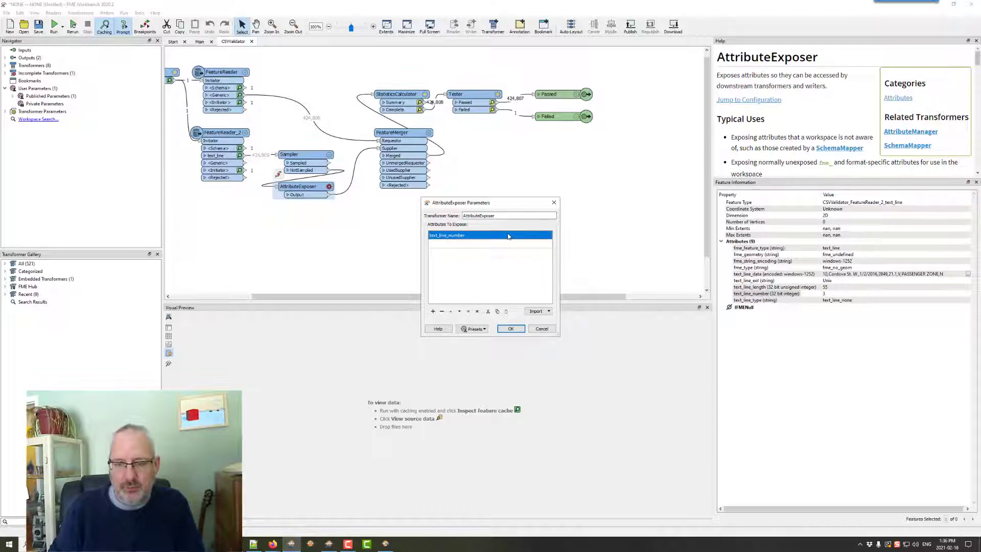
pyautogui.click(510, 328)
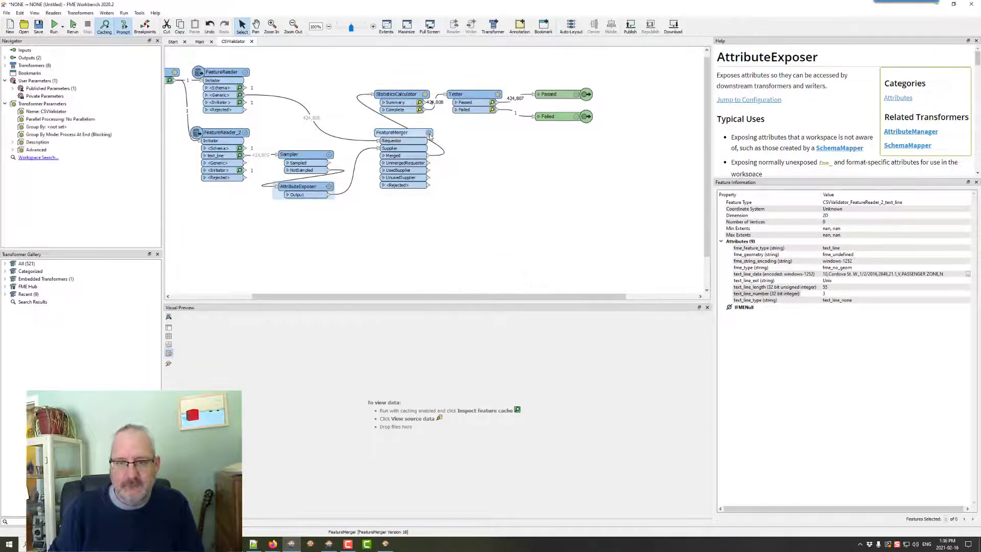
# Step: Set the FeatureMerger supplier key to text_line_number and run the workspace
pyautogui.click(429, 171)
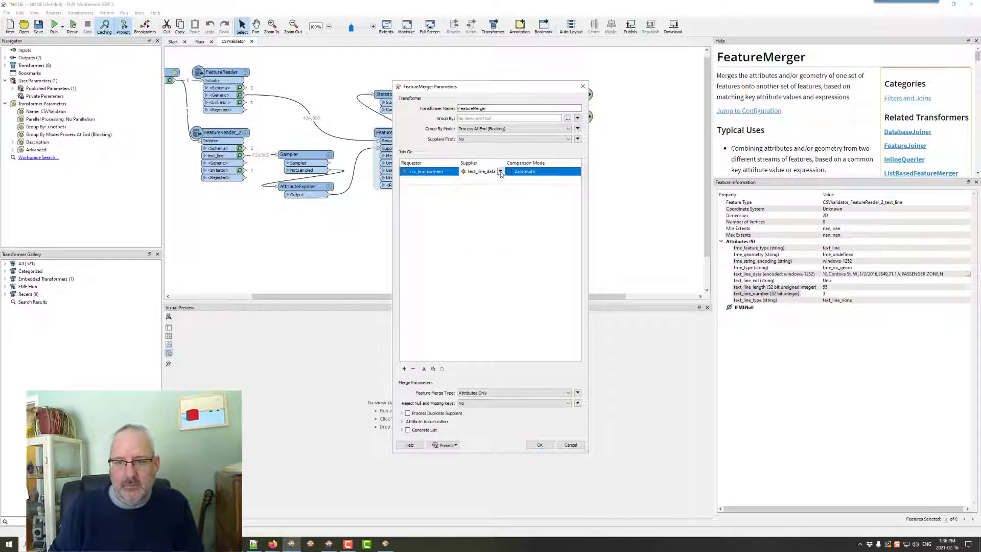
pyautogui.click(500, 171)
pyautogui.click(591, 201)
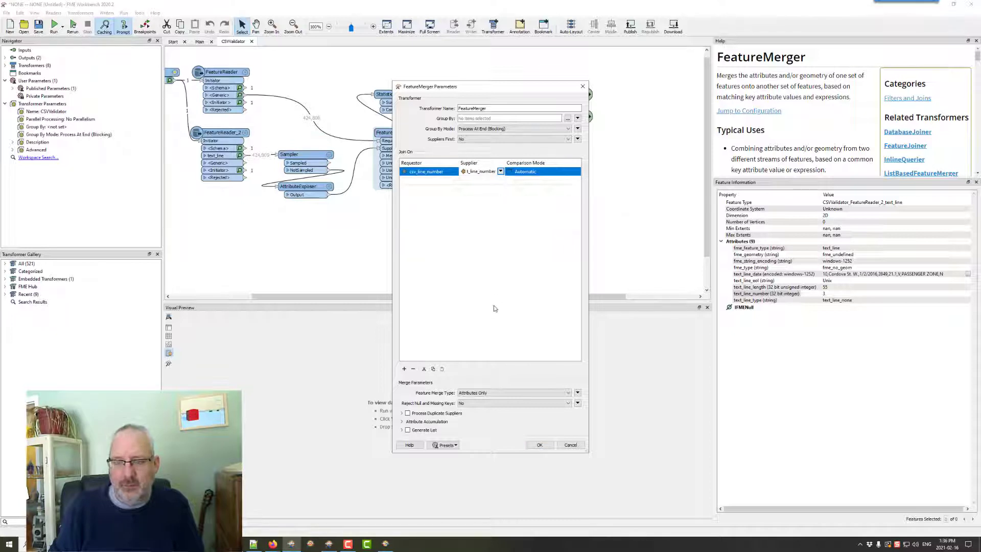
pyautogui.click(538, 446)
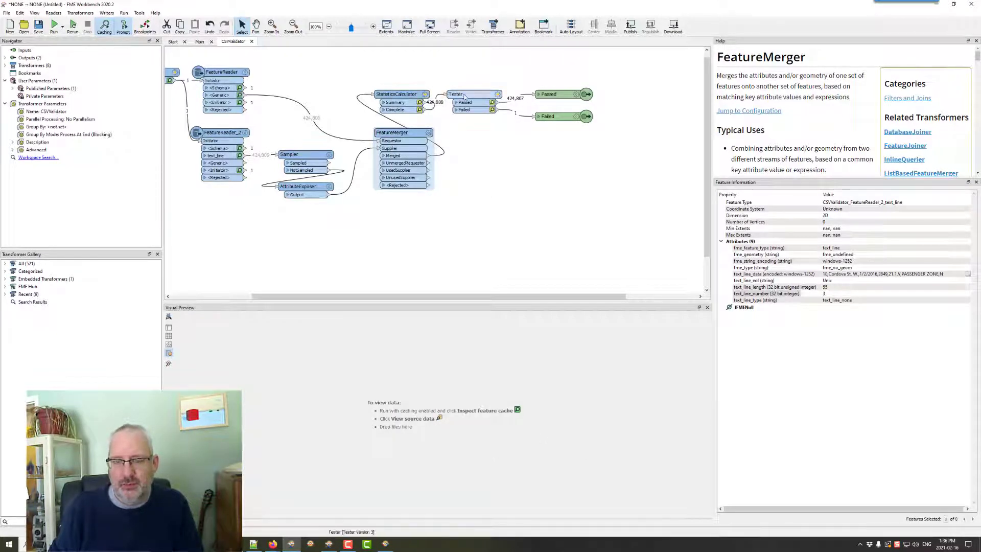
pyautogui.moveTo(460, 95); pyautogui.dragTo(467, 95)
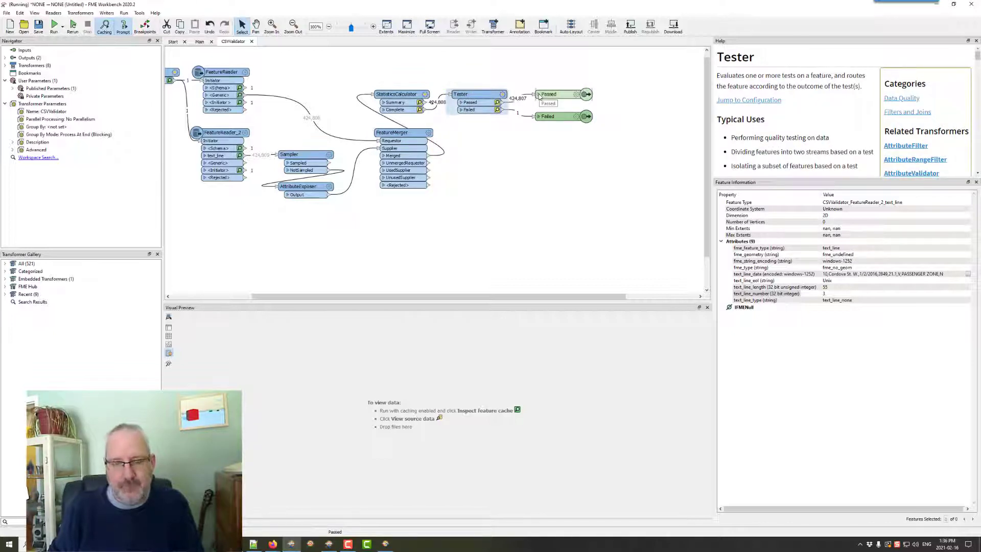
pyautogui.press('F5')
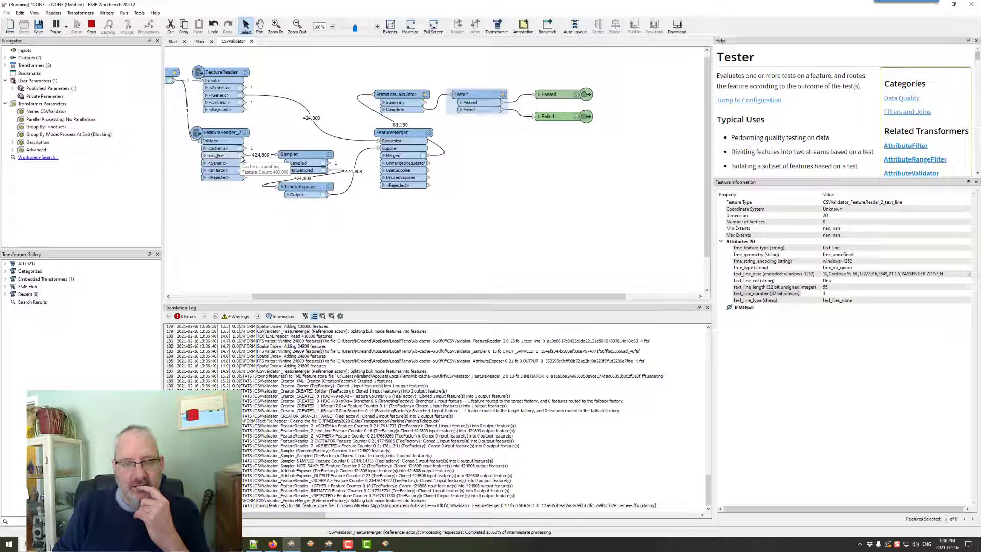
# Step: In Main, point the CSVValidator at Data\Emergency\Crime.csv, then return to its definition
pyautogui.click(199, 42)
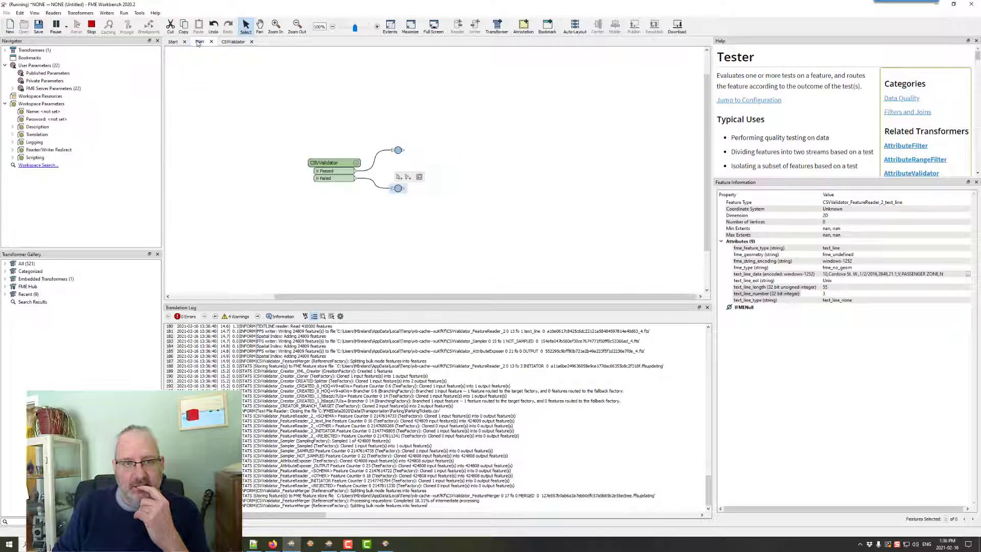
pyautogui.doubleClick(334, 163)
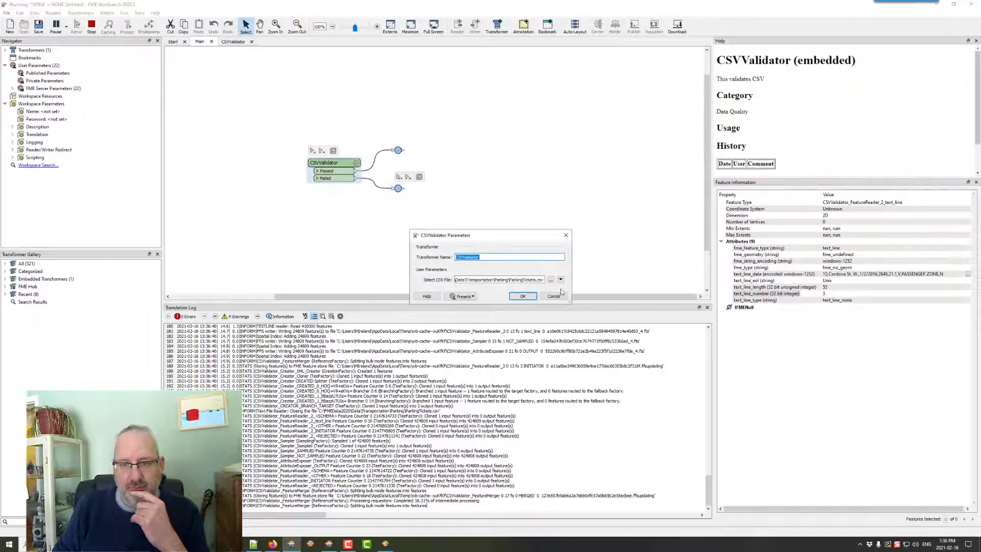
pyautogui.click(552, 279)
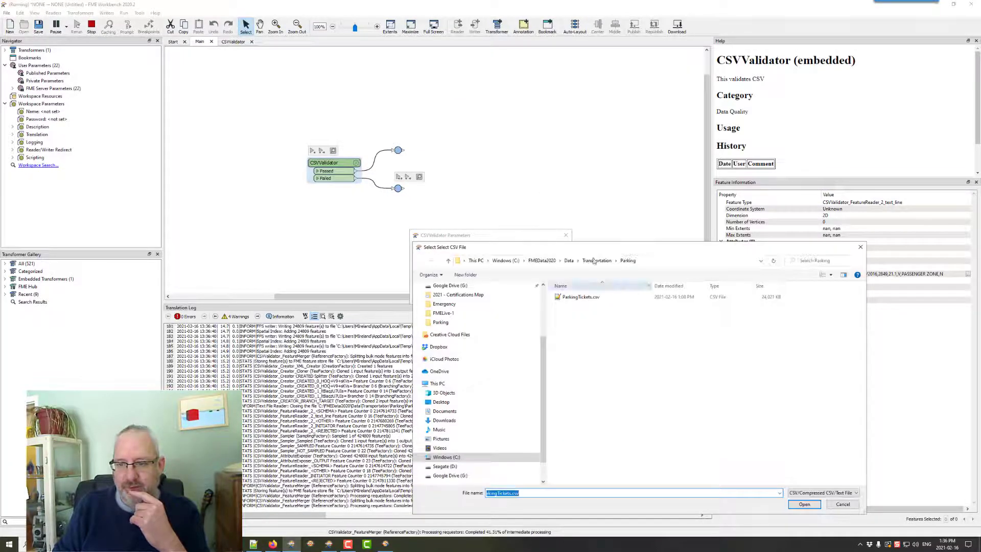
pyautogui.click(569, 260)
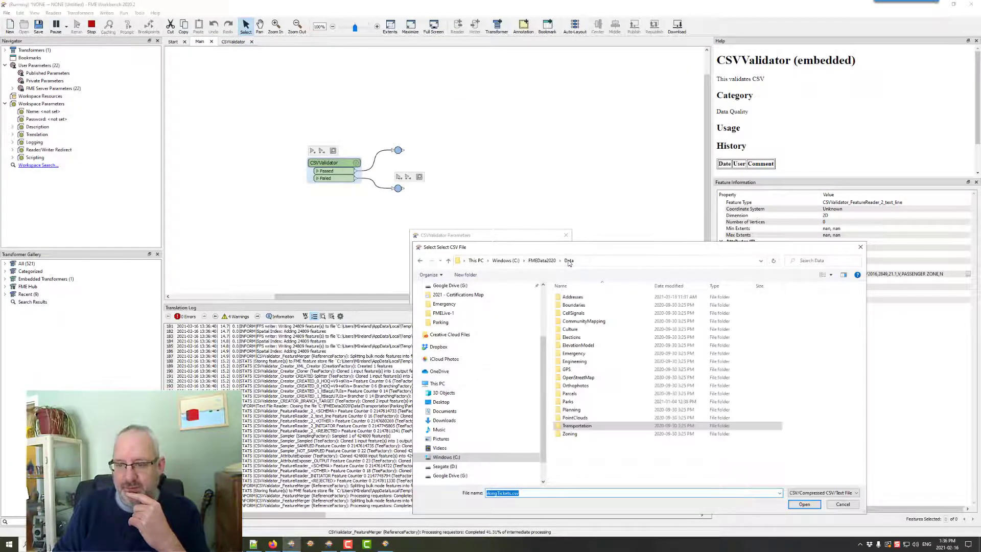
pyautogui.doubleClick(569, 353)
pyautogui.doubleClick(570, 298)
pyautogui.click(523, 297)
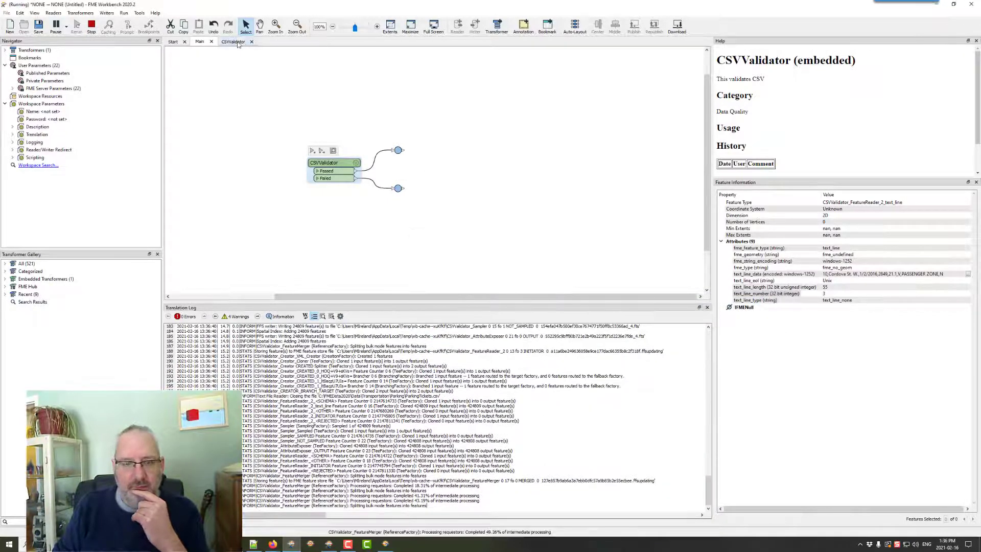
pyautogui.click(234, 41)
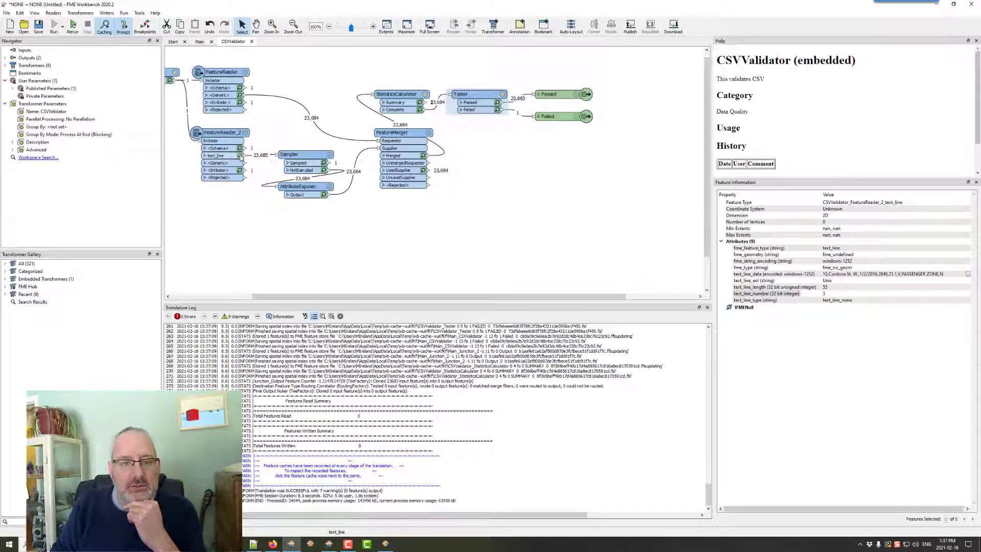
# Step: Inspect the cached text line features, the CSV column-count features and the sampled feature
pyautogui.click(239, 155)
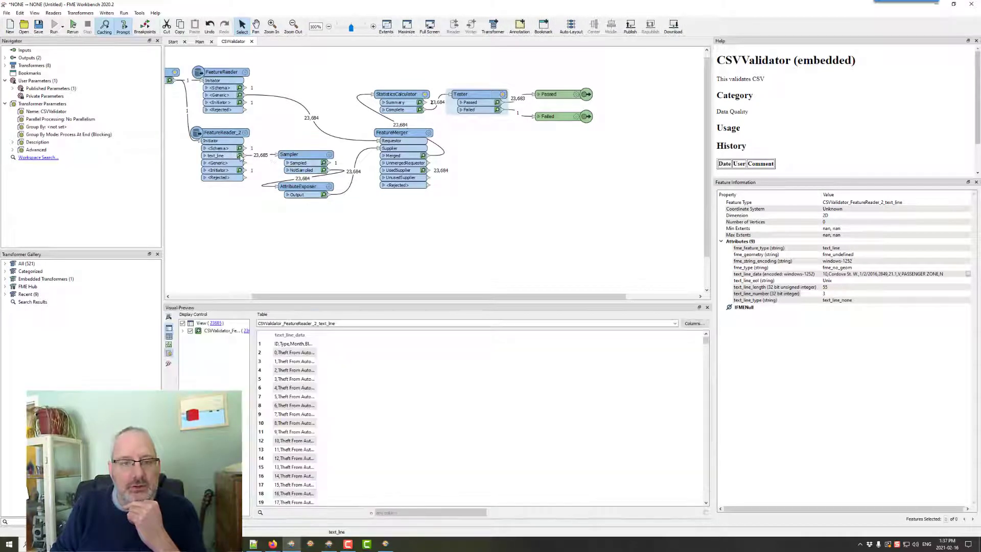
pyautogui.click(315, 336)
pyautogui.click(295, 344)
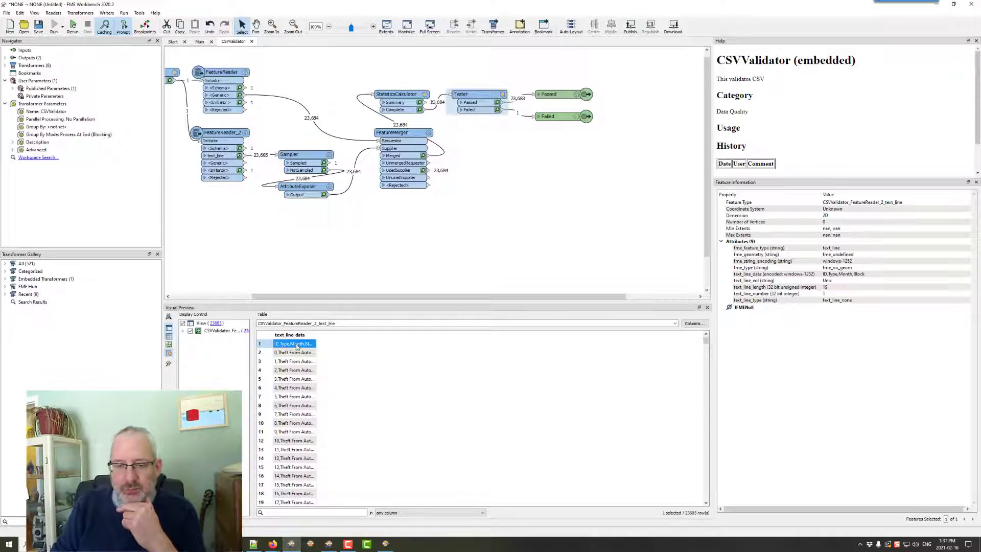
pyautogui.click(238, 95)
pyautogui.click(375, 346)
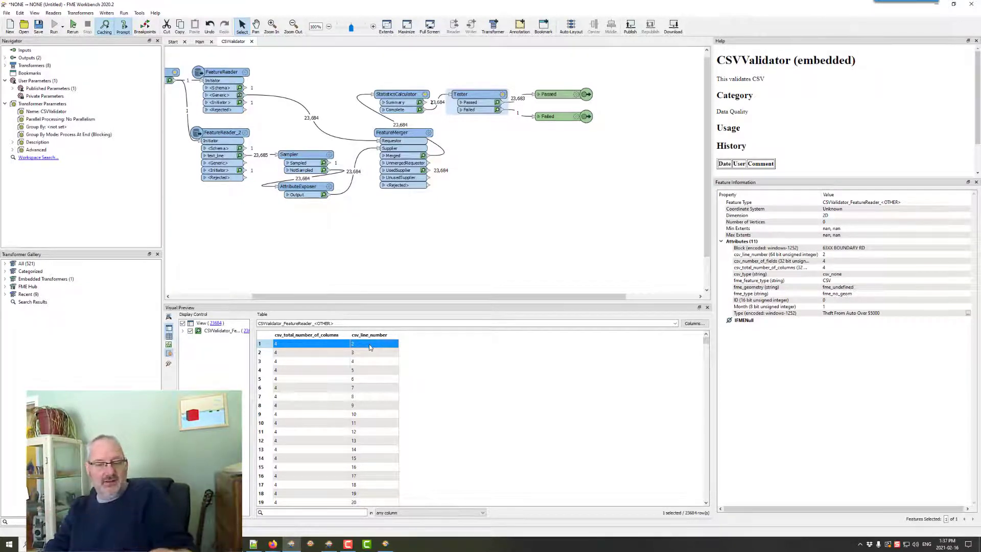
pyautogui.click(335, 163)
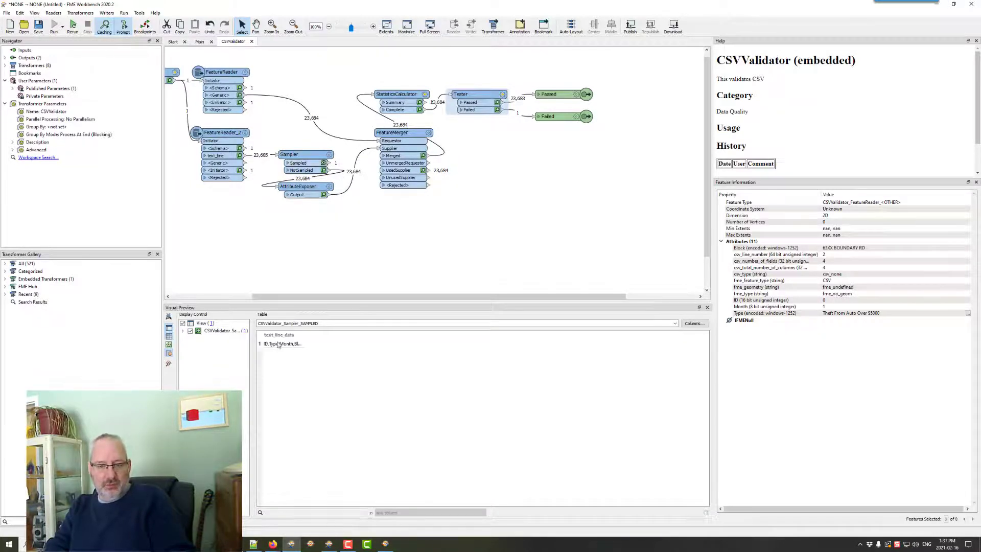
pyautogui.click(277, 344)
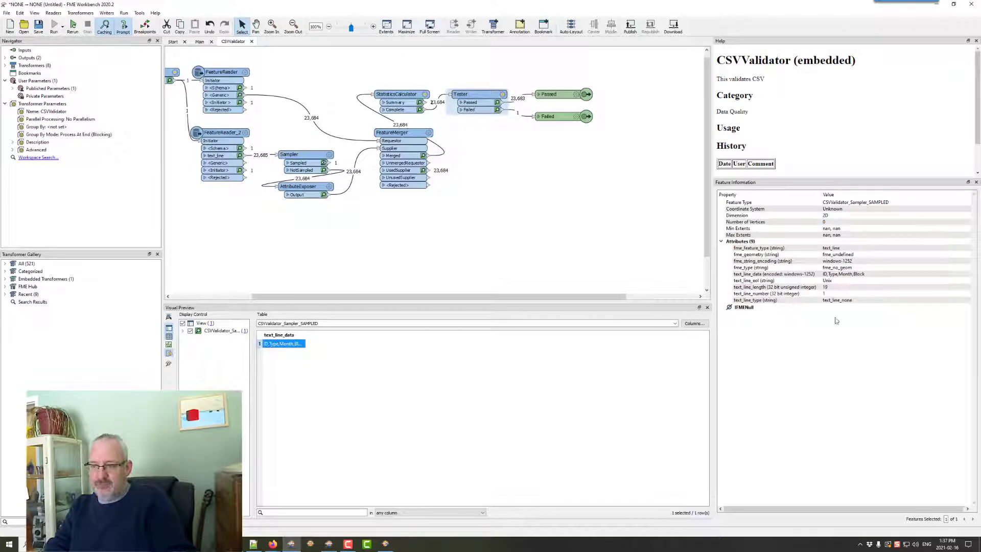
# Step: Inspect the AttributeExposer, StatisticsCalculator and Tester Passed caches, 23,683 passed features
pyautogui.click(324, 195)
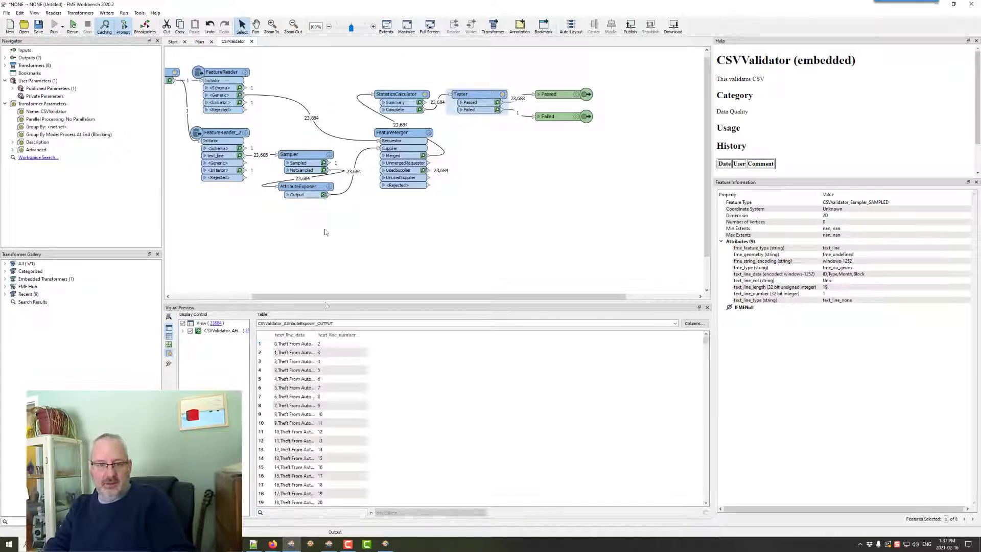
pyautogui.click(335, 343)
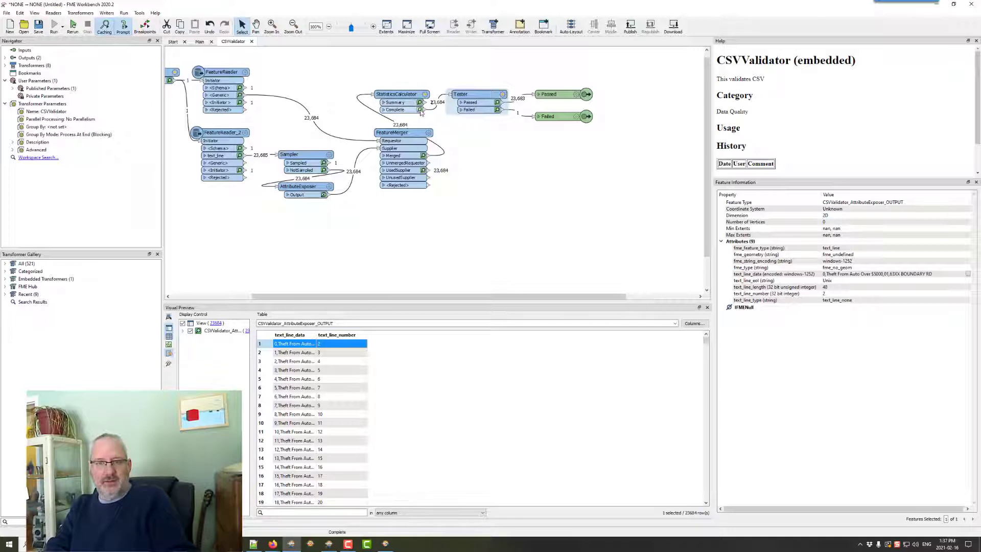
pyautogui.click(420, 112)
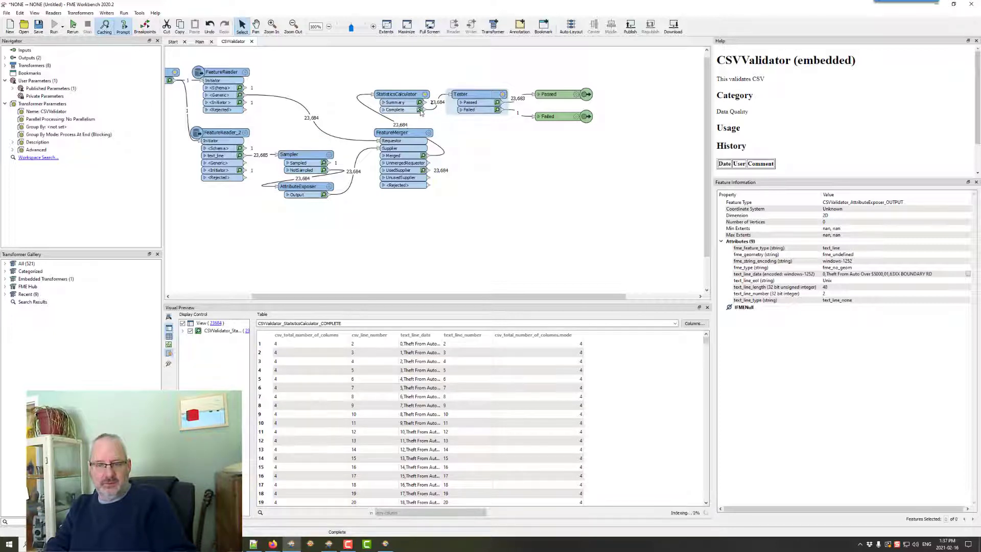
pyautogui.click(500, 102)
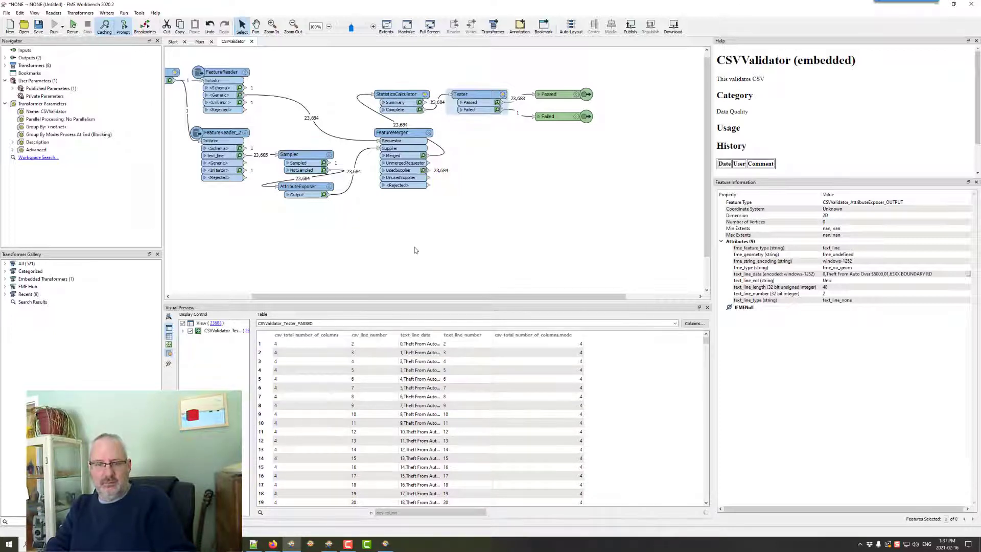
pyautogui.click(420, 344)
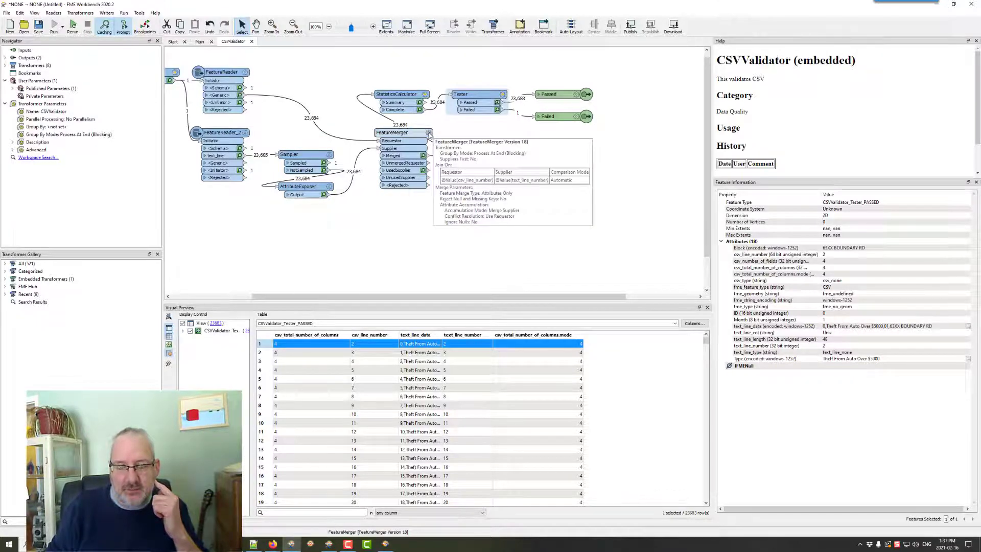
# Step: Review the FeatureMerger's attribute accumulation options without changing them
pyautogui.doubleClick(430, 135)
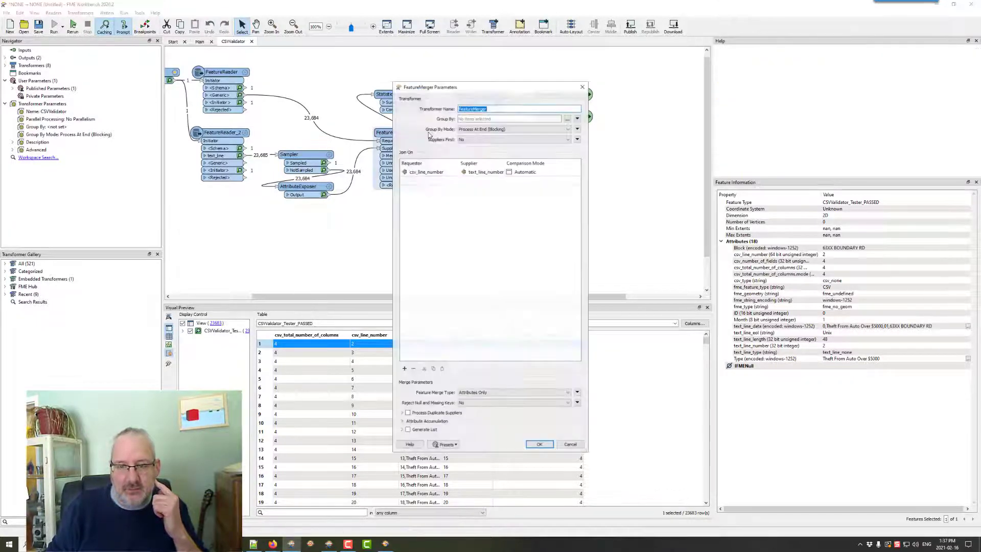
pyautogui.click(420, 421)
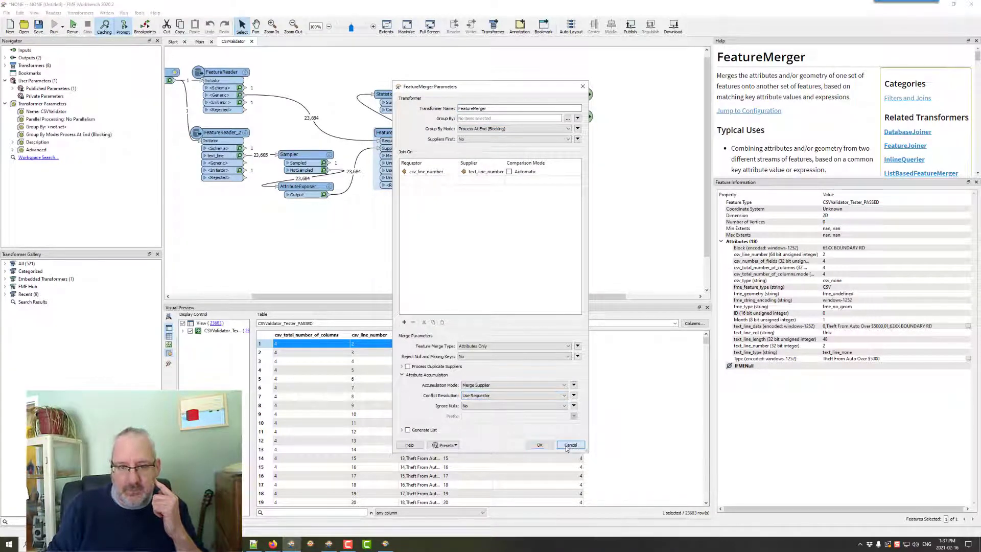
pyautogui.click(539, 445)
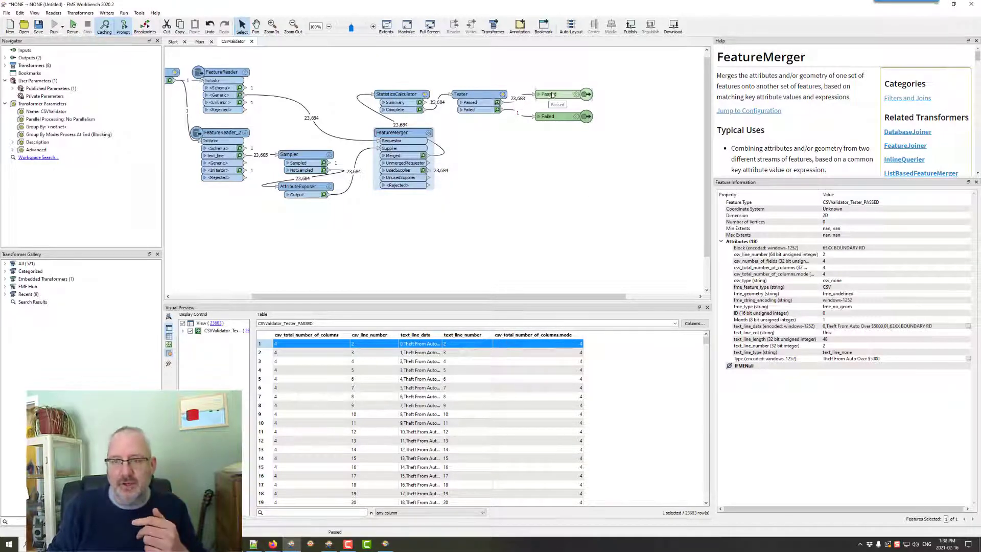
# Step: Move the Passed and Failed outputs right and insert an AttributeManager on the Passed link
pyautogui.moveTo(552, 95); pyautogui.dragTo(622, 95)
pyautogui.moveTo(551, 117); pyautogui.dragTo(617, 142)
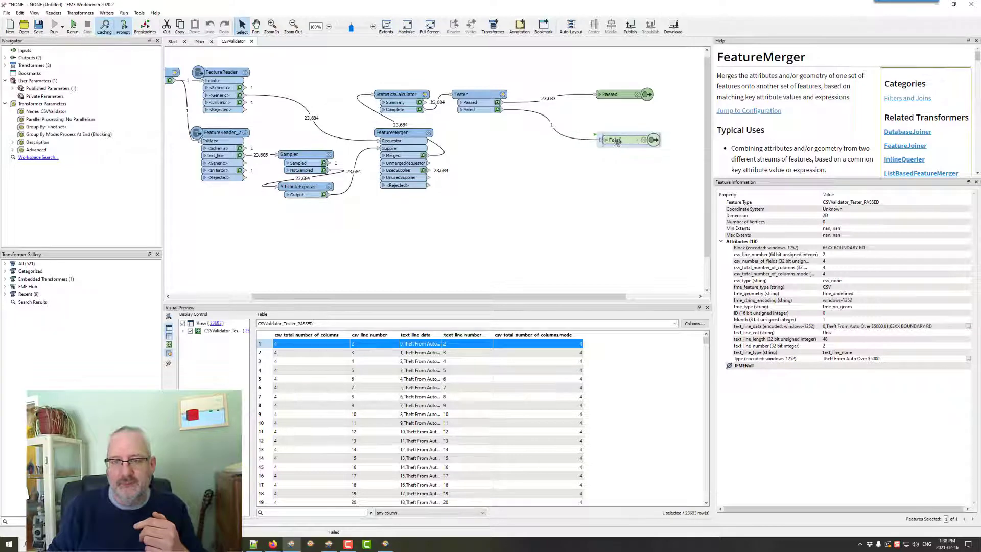
pyautogui.click(532, 100)
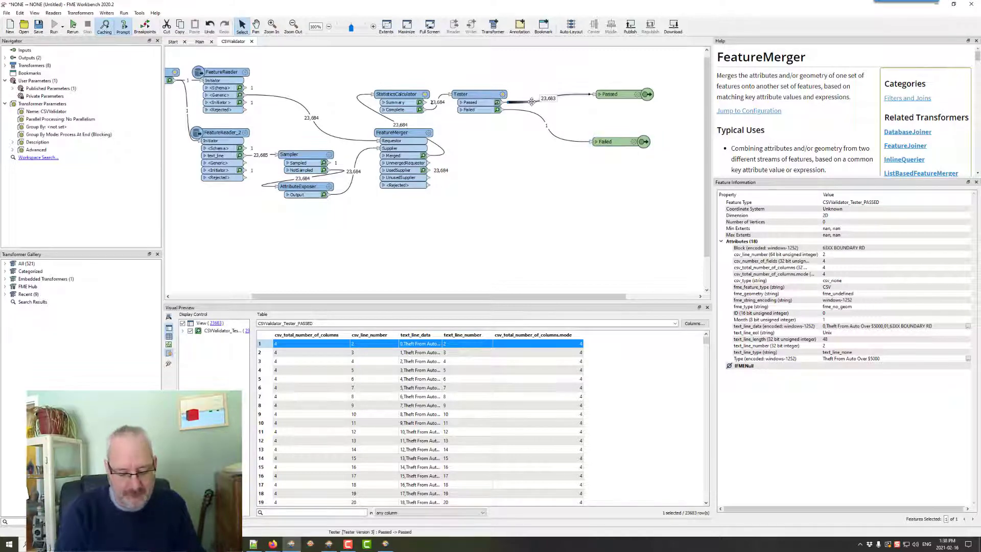
pyautogui.write('attributem')
pyautogui.press('Return')
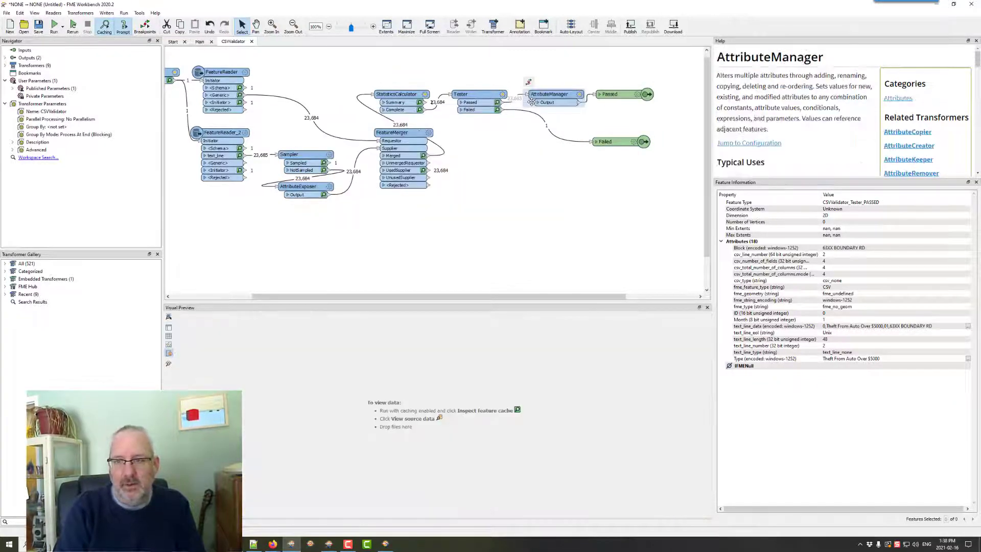
pyautogui.doubleClick(532, 101)
# Step: Remove the helper attributes and rename text_line_data to csv_content in the AttributeManager
pyautogui.click(307, 215)
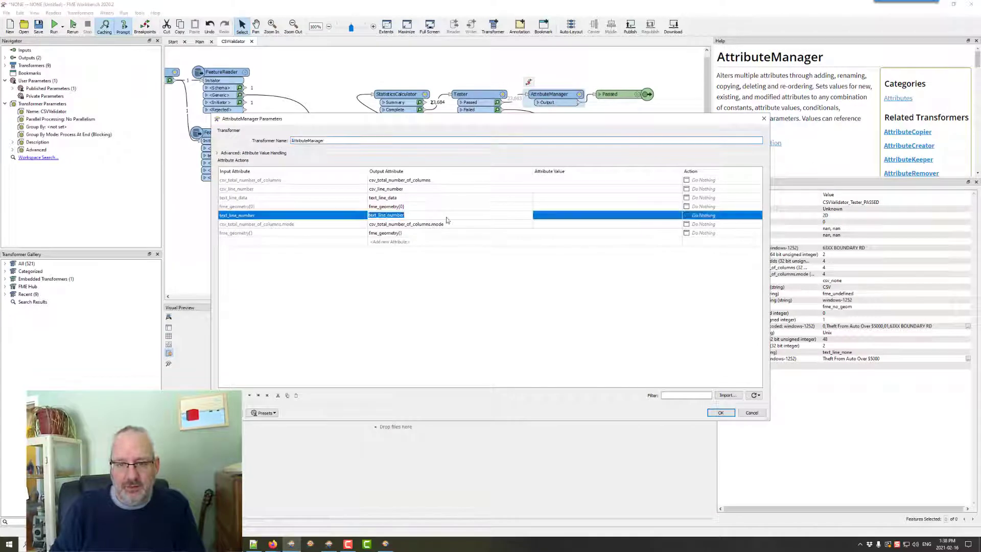
pyautogui.press('Delete')
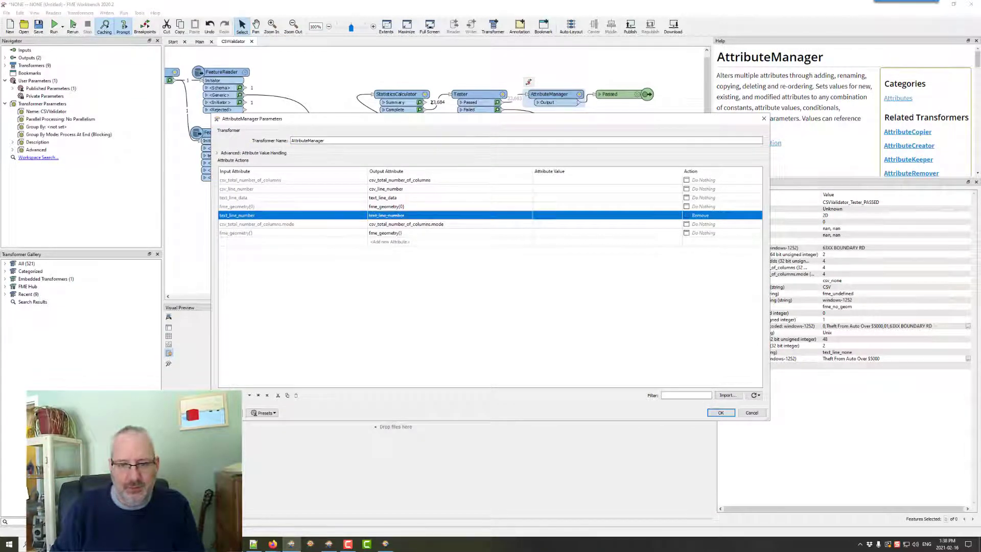
pyautogui.click(240, 233)
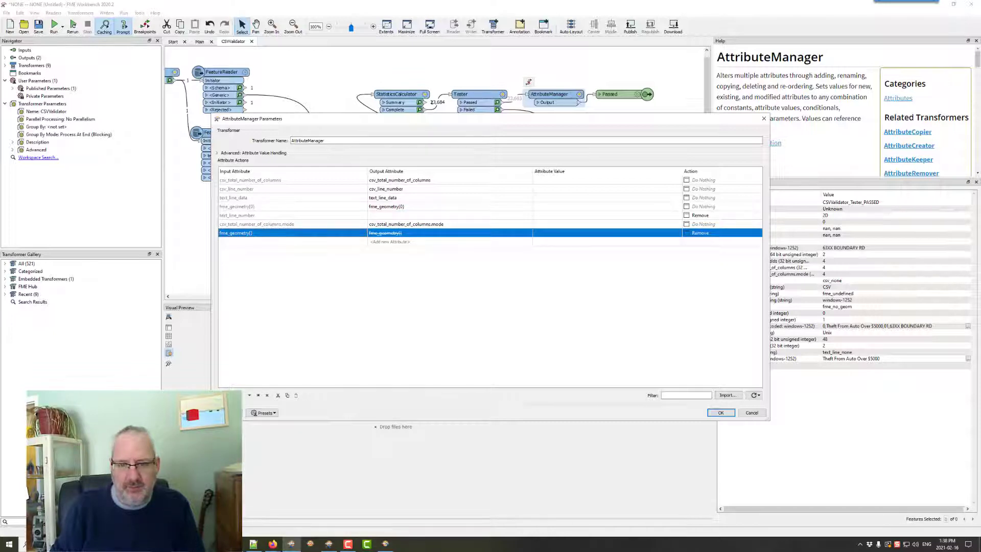
pyautogui.click(274, 223)
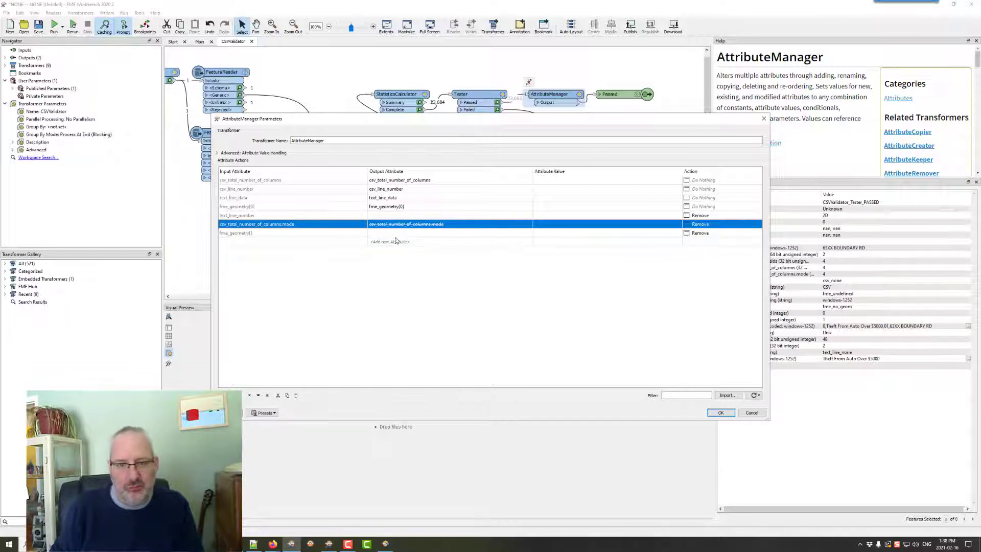
pyautogui.click(345, 181)
pyautogui.press('Delete')
pyautogui.click(389, 191)
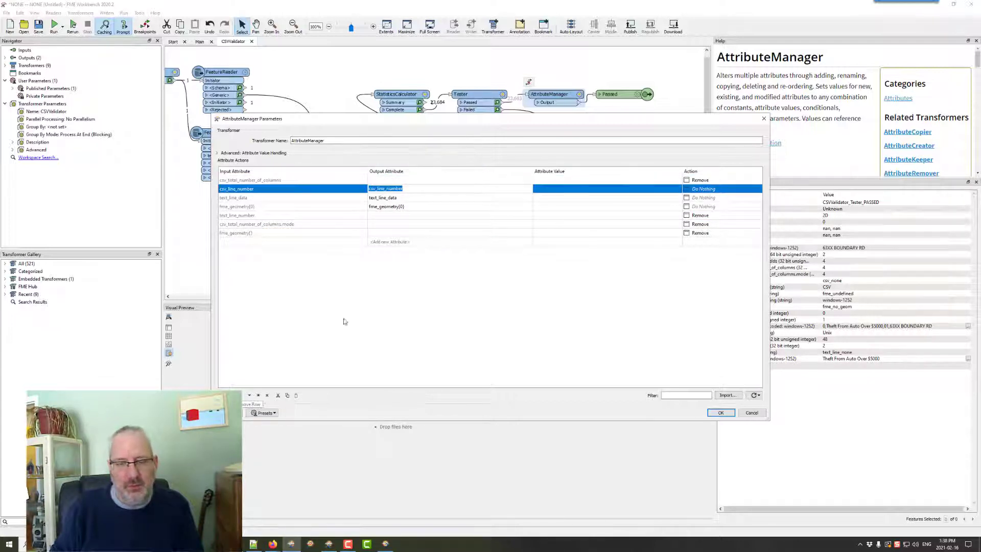
pyautogui.click(372, 199)
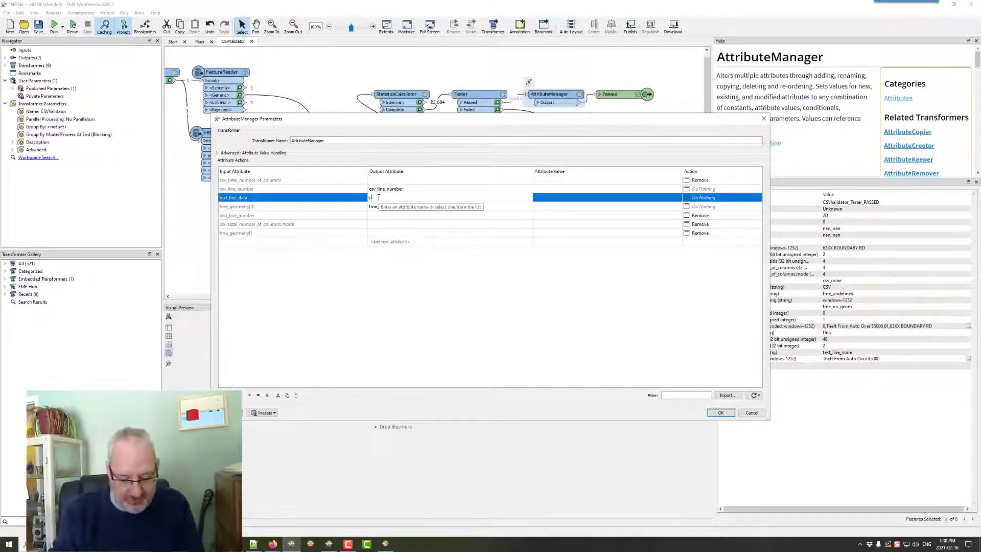
pyautogui.write('csv_content')
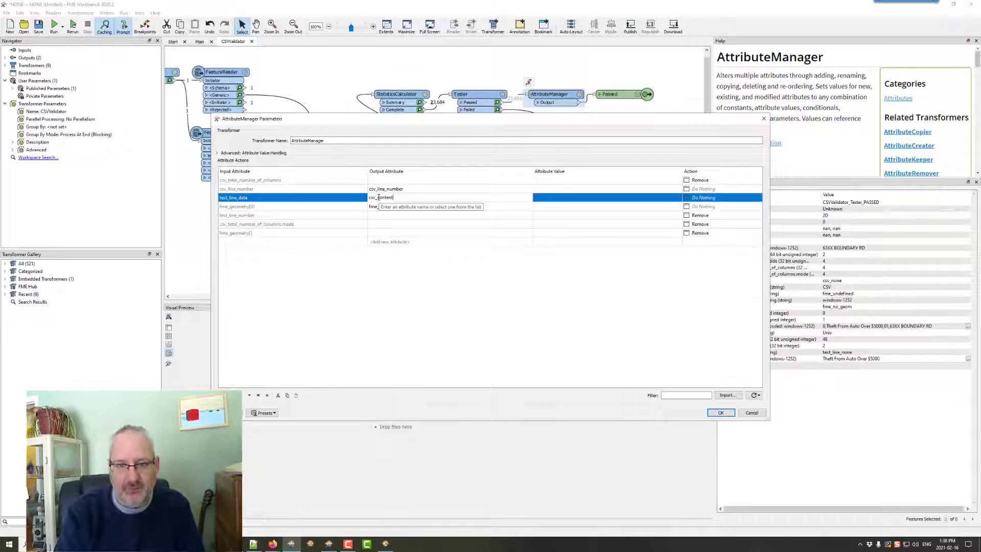
pyautogui.press('Return')
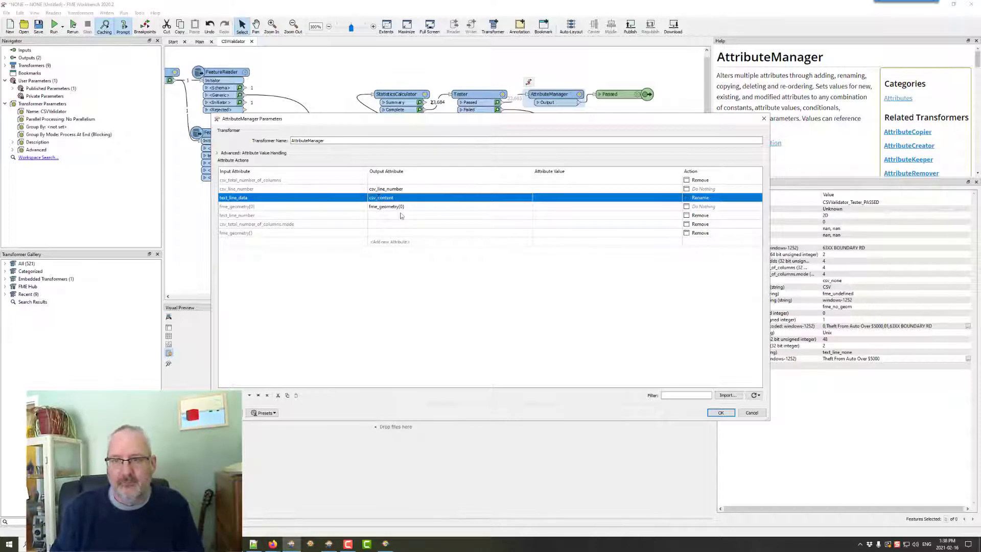
pyautogui.click(720, 413)
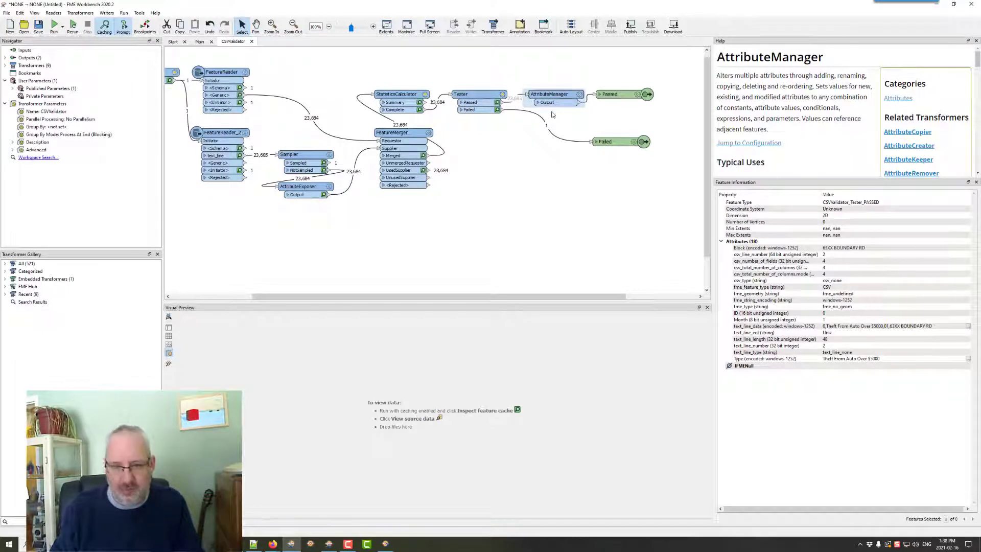
# Step: Cut and paste the AttributeManager to detach it from the Passed connection
pyautogui.hotkey('ctrl', 'x')
pyautogui.hotkey('ctrl', 'v')
pyautogui.moveTo(499, 177)
pyautogui.mouseDown()
pyautogui.moveTo(468, 123)
pyautogui.moveTo(474, 71)
pyautogui.mouseUp()
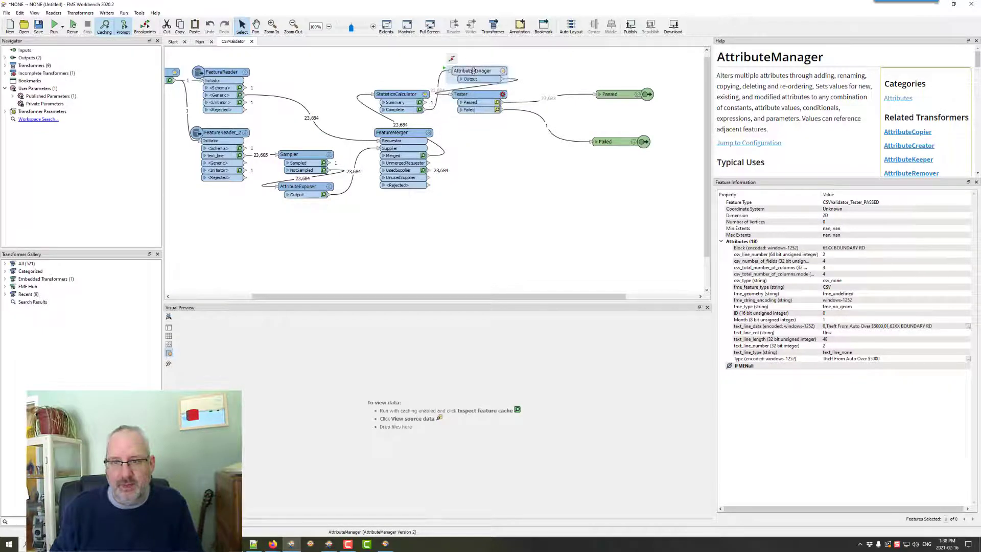
pyautogui.doubleClick(476, 94)
pyautogui.click(558, 379)
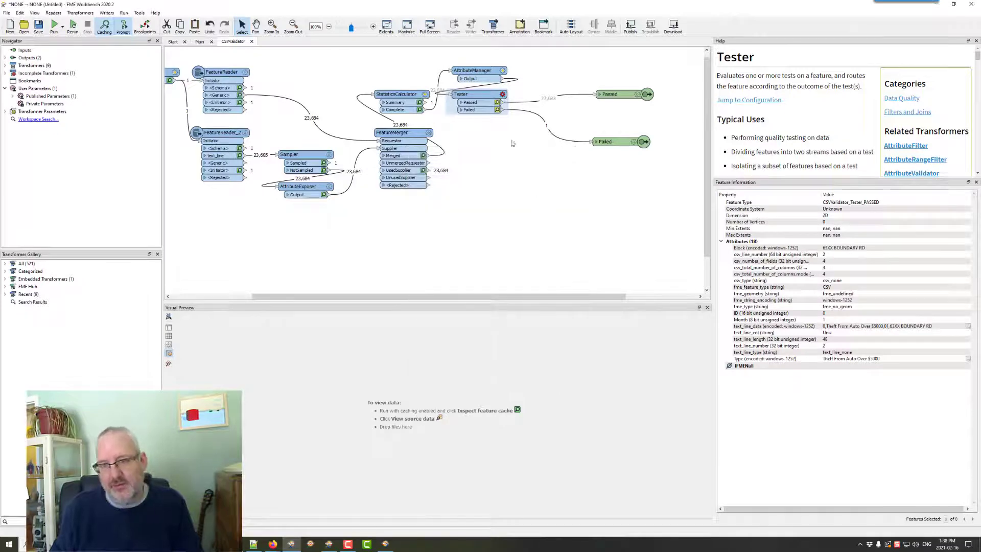
# Step: Set csv_total_number_of_columns and its mode attribute to Do Nothing in the AttributeManager
pyautogui.doubleClick(478, 72)
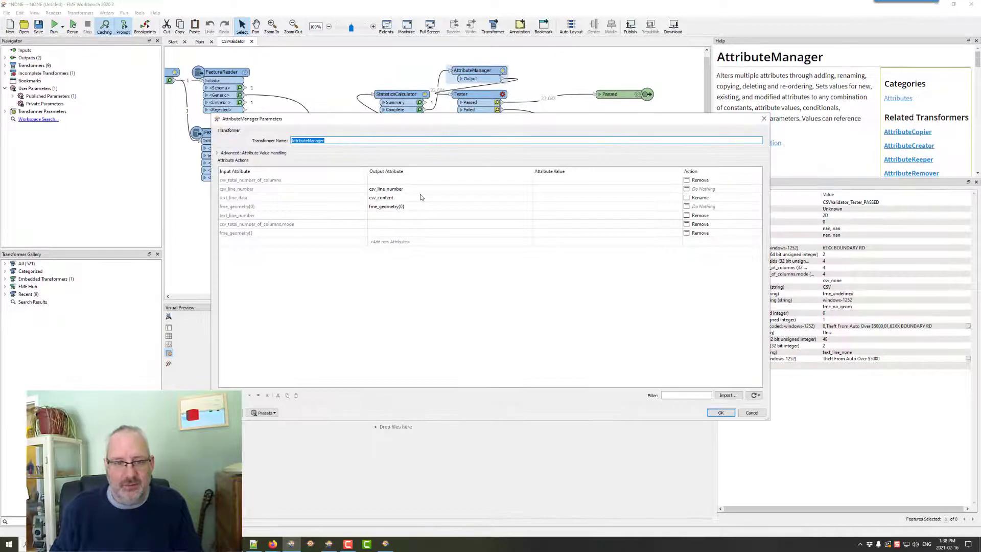
pyautogui.click(282, 224)
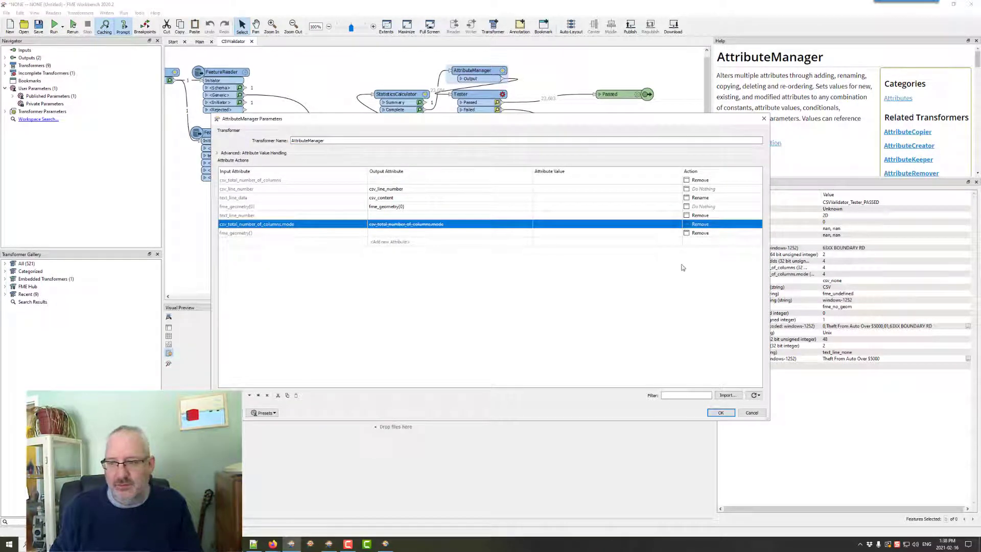
pyautogui.click(713, 224)
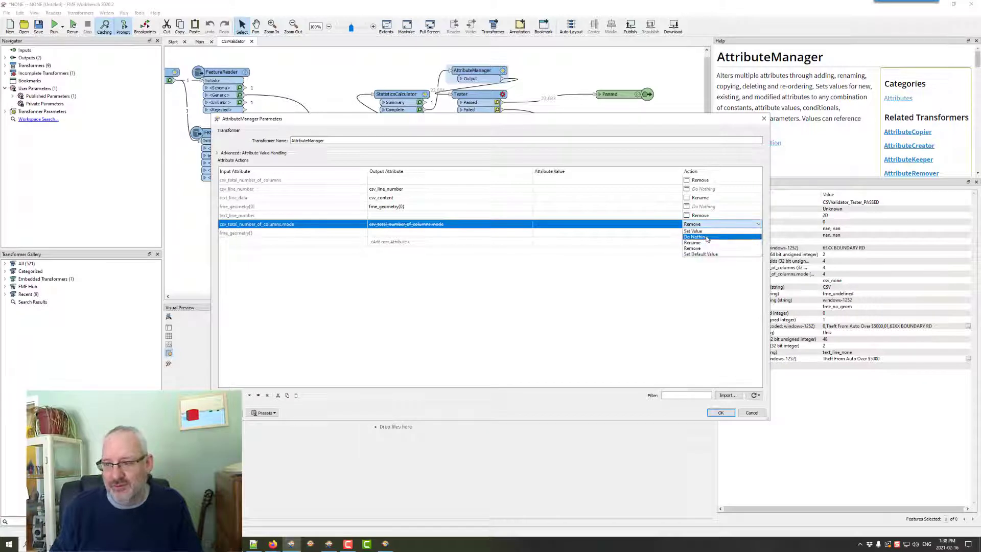
pyautogui.click(707, 238)
pyautogui.click(710, 181)
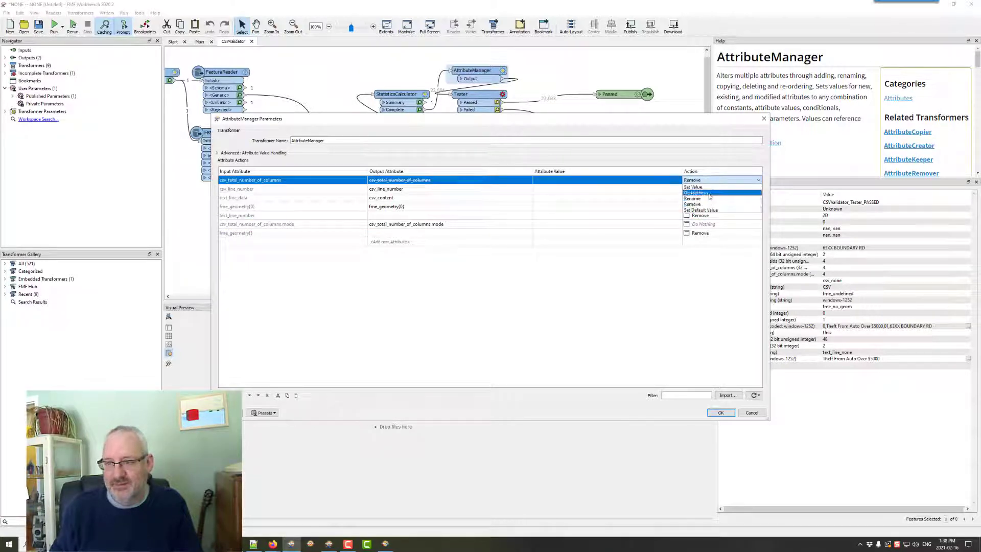
pyautogui.click(710, 193)
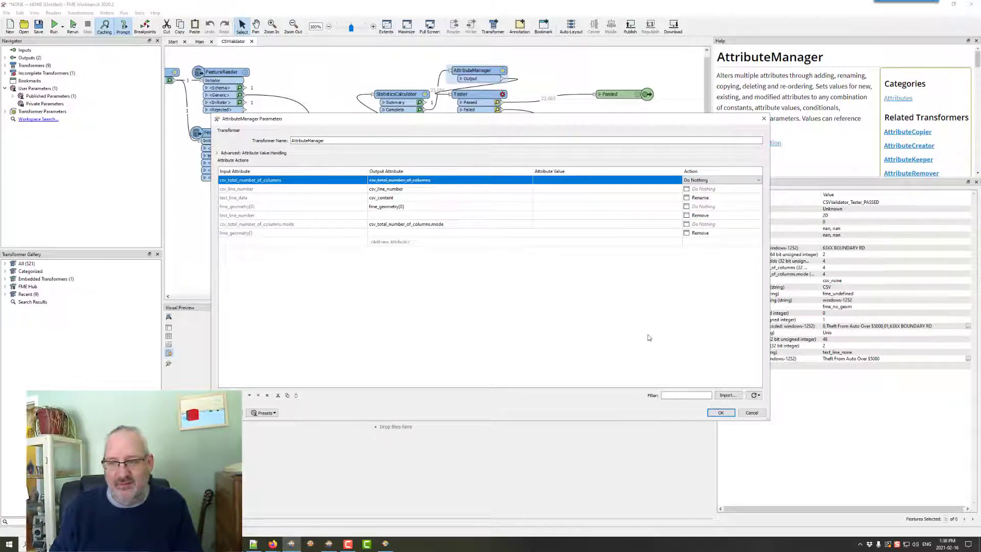
pyautogui.click(720, 412)
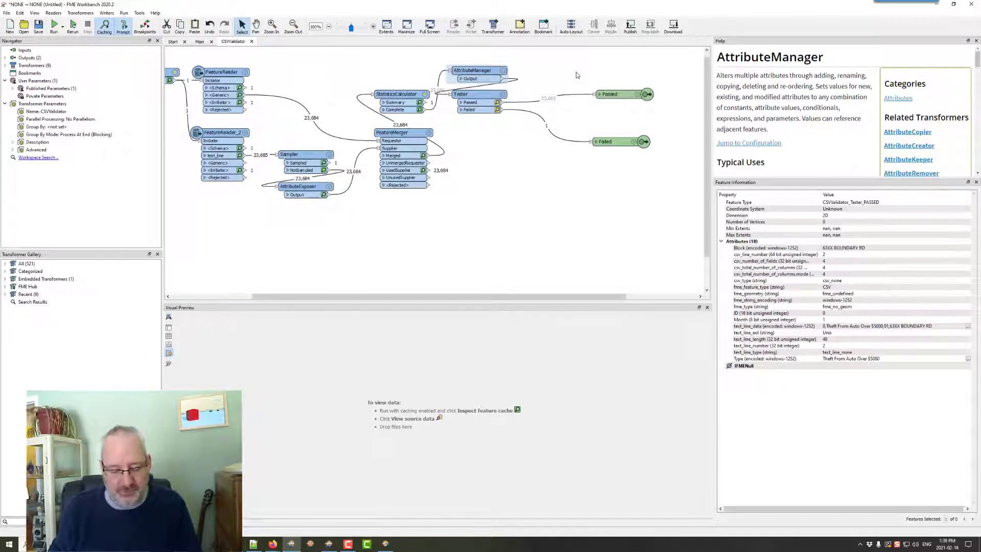
# Step: Run the workspace, then in Main view the single failed record cached at the Failed junction
pyautogui.press('F5')
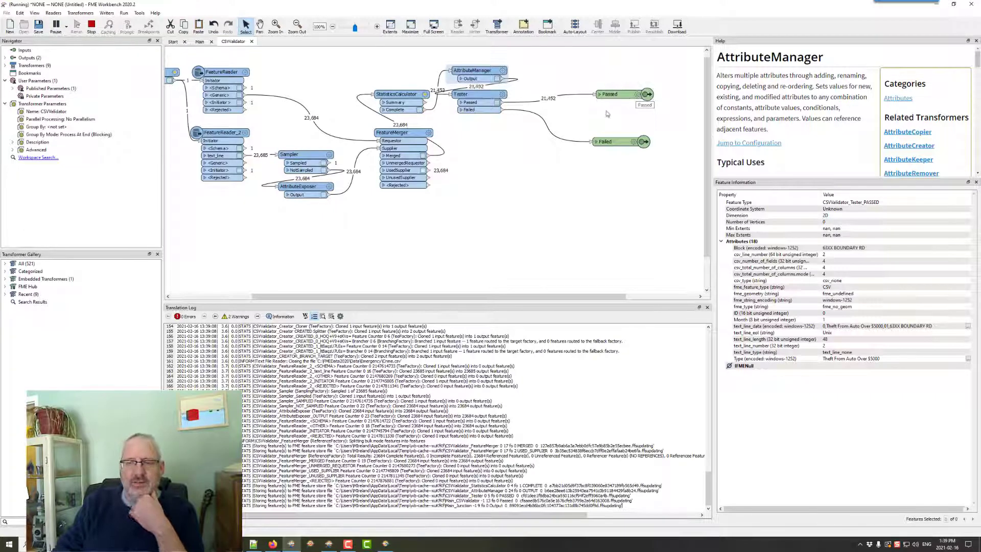
pyautogui.moveTo(606, 141); pyautogui.dragTo(613, 113)
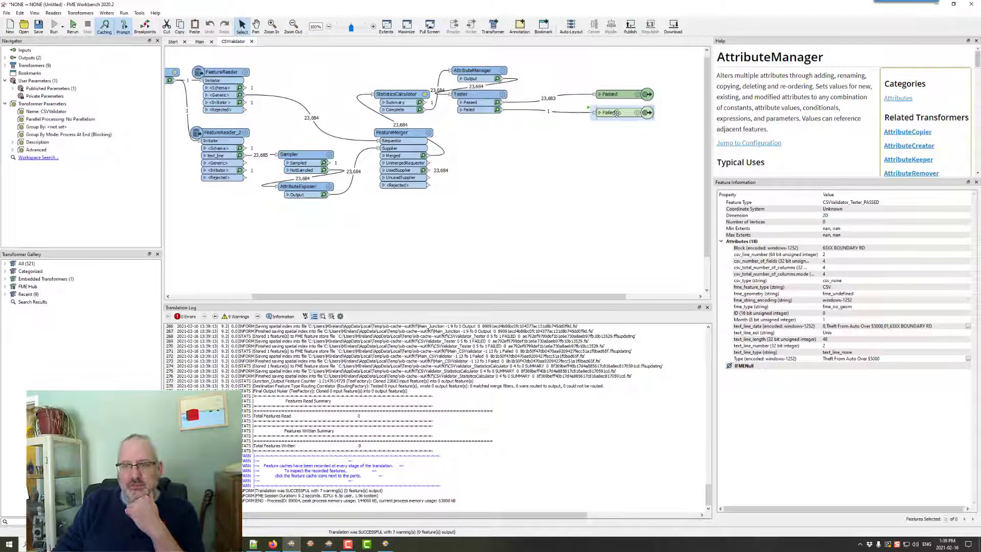
pyautogui.click(201, 44)
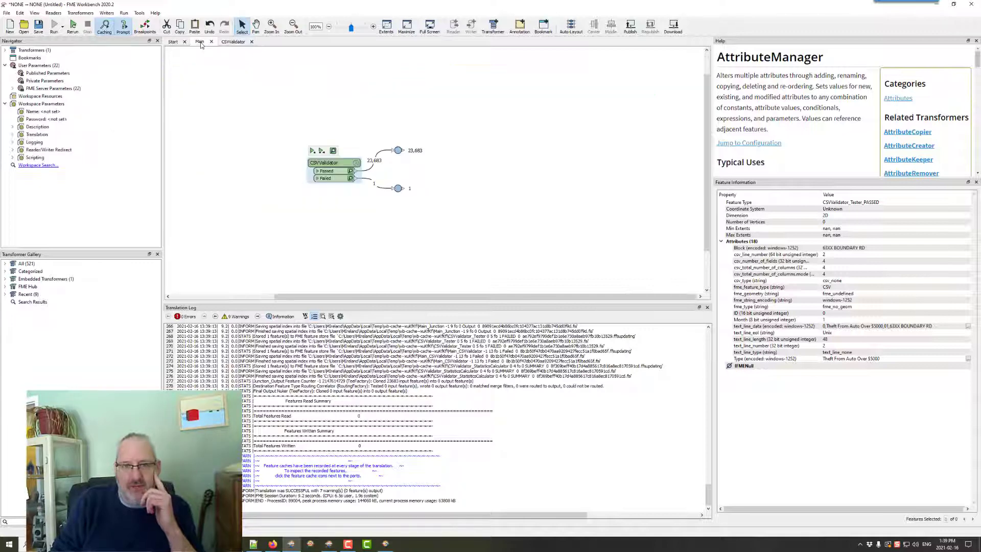
pyautogui.click(399, 189)
pyautogui.click(419, 177)
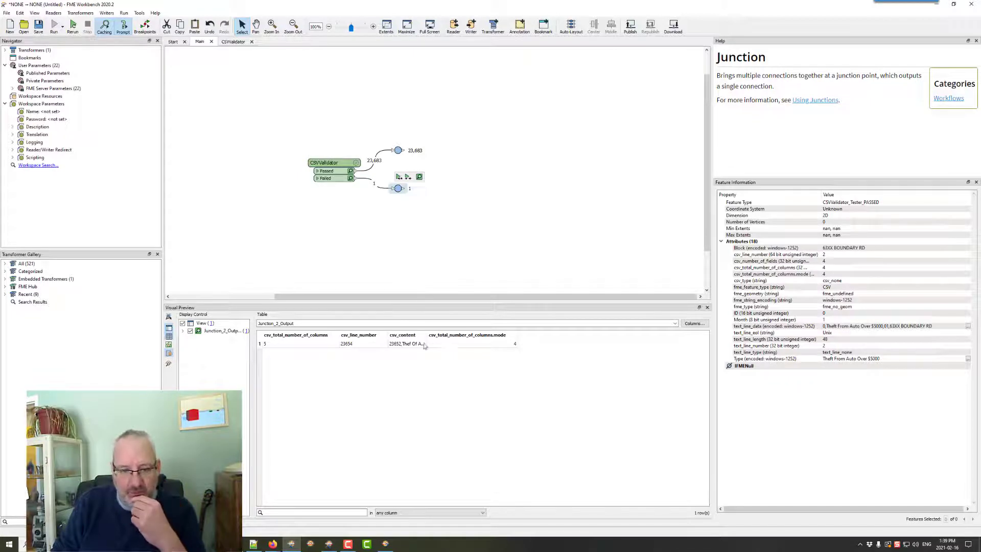
pyautogui.click(489, 349)
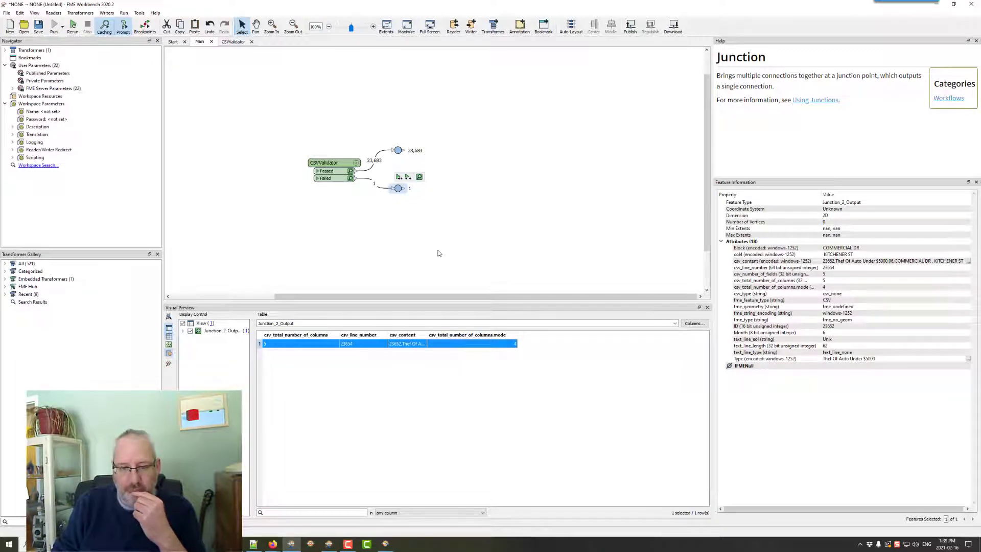
# Step: Rename the column-count attributes to NumberOfColumnsInRecord and ExpectedNumberOfColumns in the AttributeManager
pyautogui.click(234, 42)
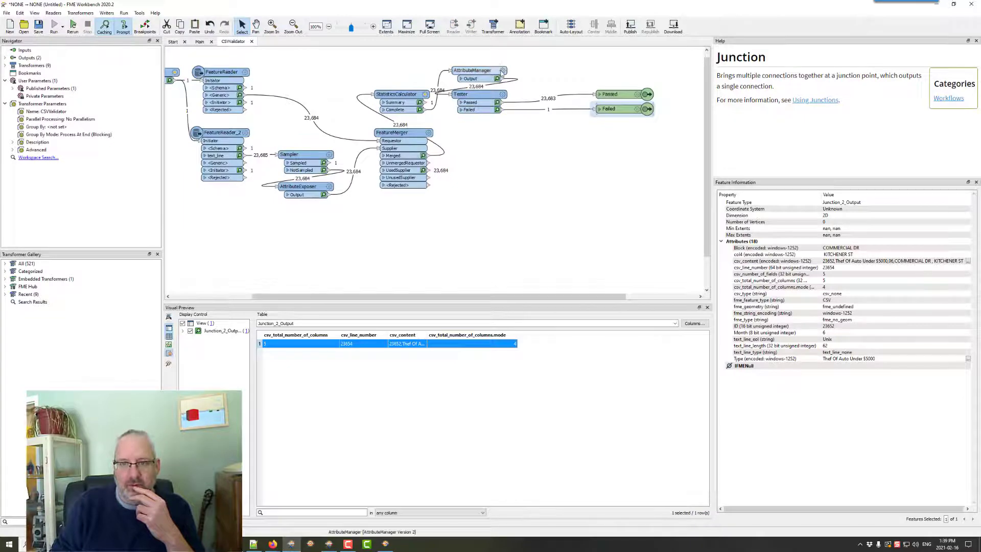
pyautogui.doubleClick(501, 72)
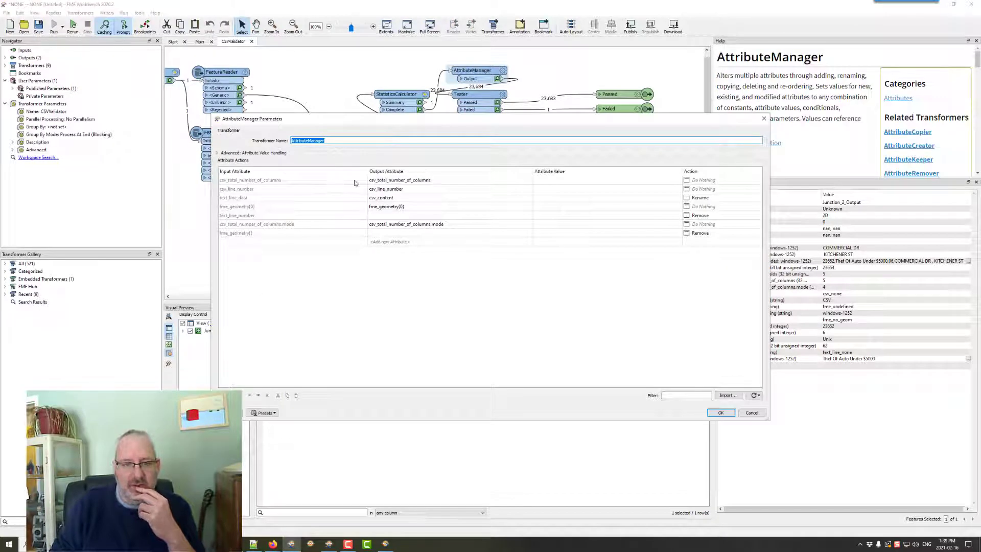
pyautogui.click(418, 181)
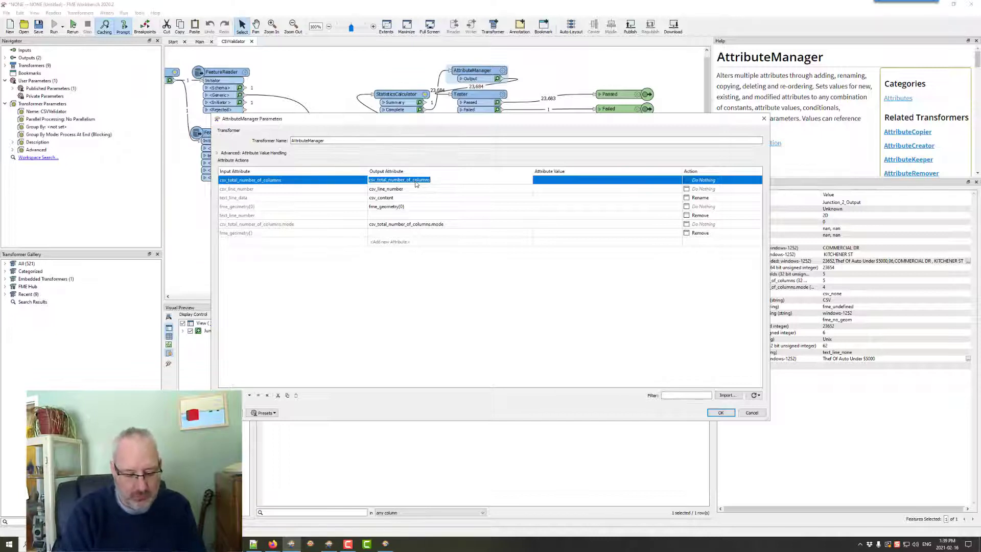
pyautogui.write('Record')
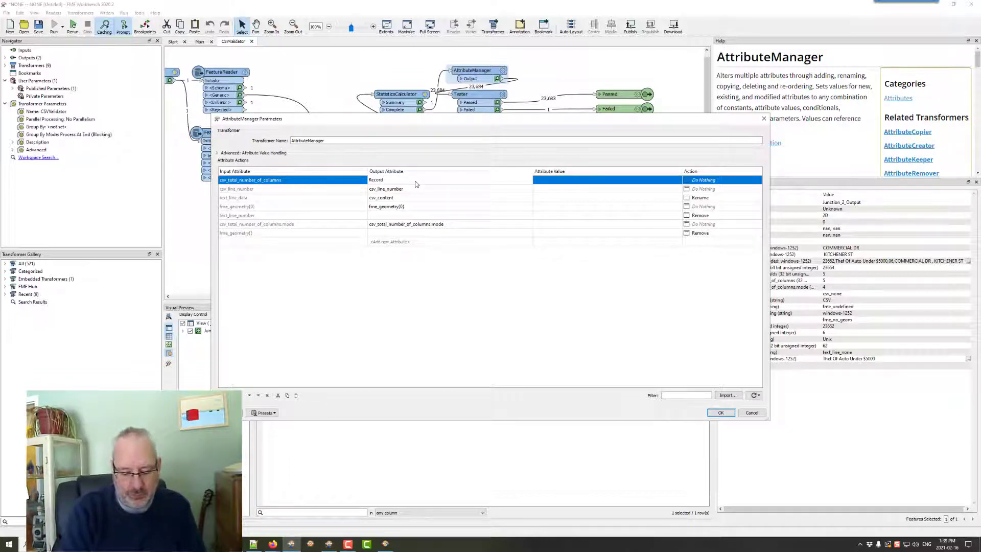
pyautogui.hotkey('ctrl', 'a')
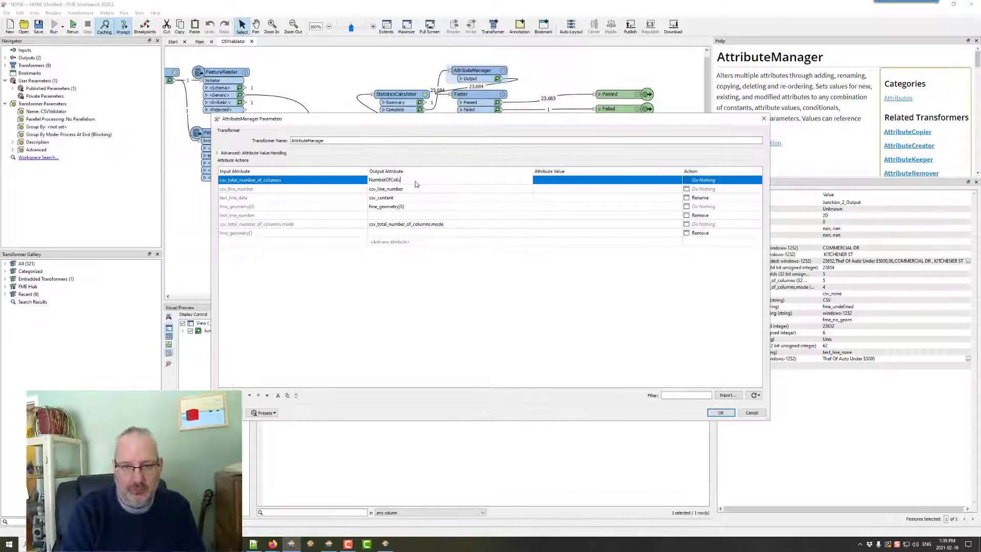
pyautogui.write('mnsInRe')
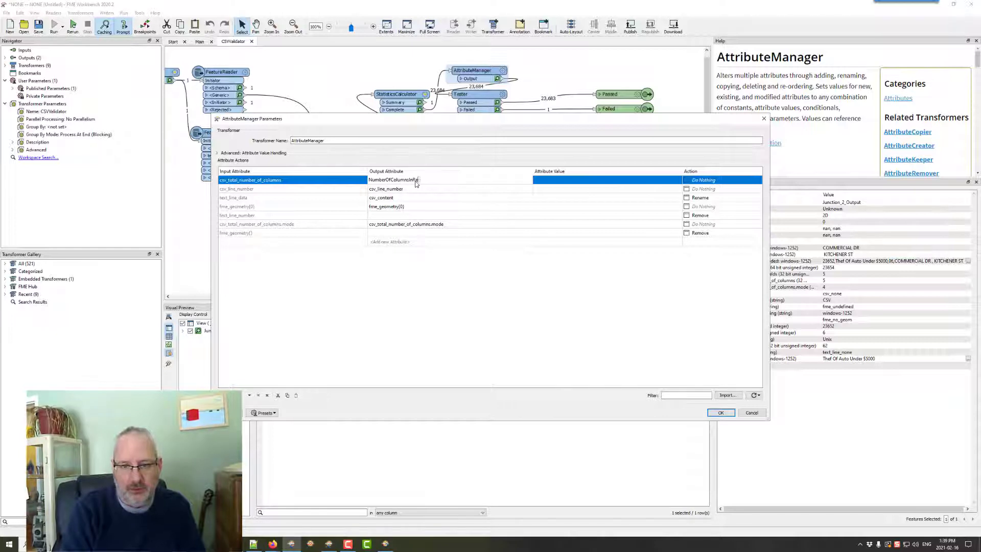
pyautogui.write('cord')
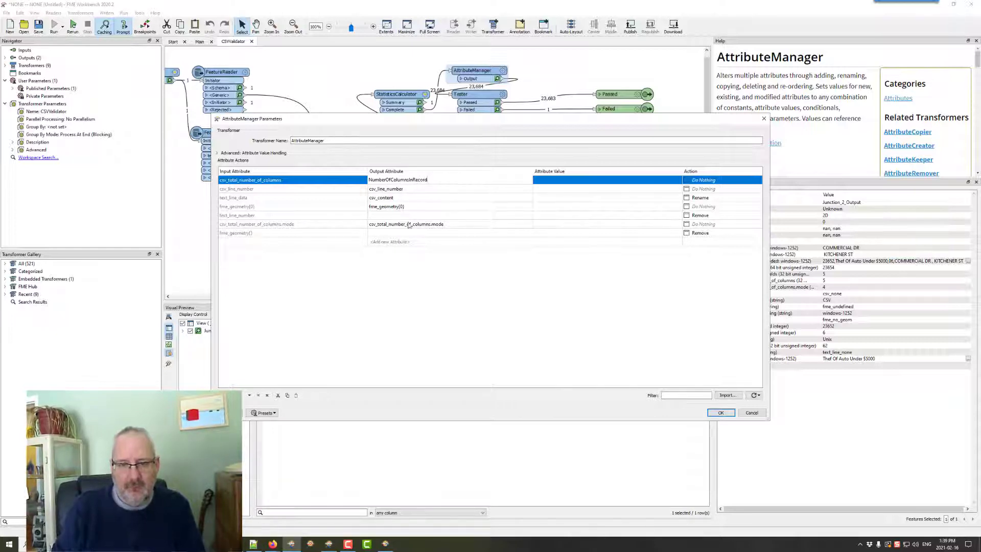
pyautogui.click(408, 224)
pyautogui.write('ExpectedNumberOfColumns')
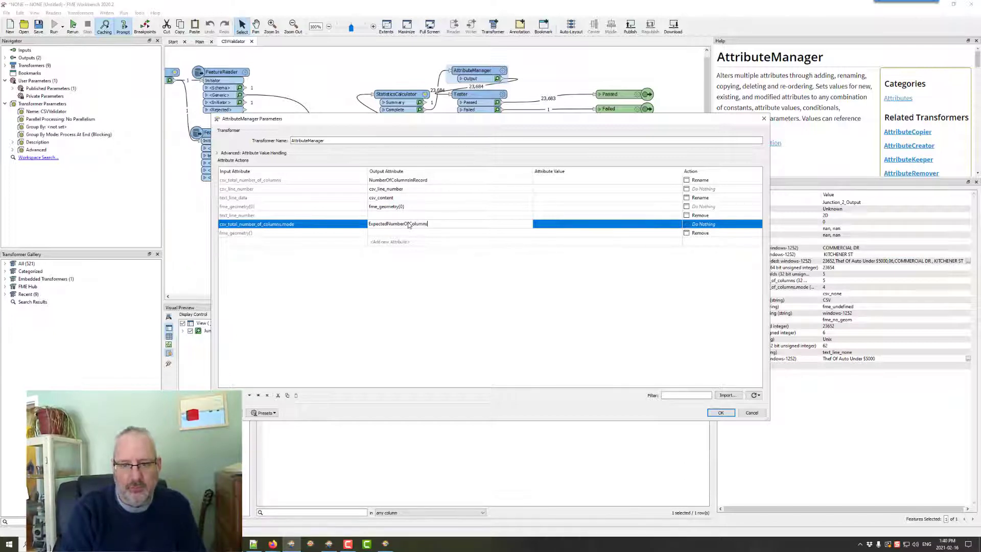
pyautogui.press('Return')
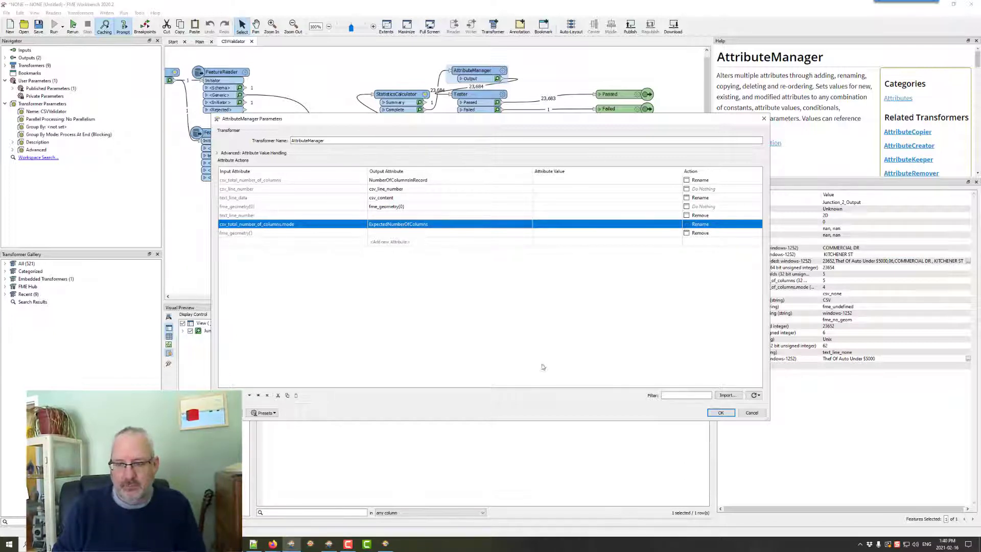
pyautogui.click(293, 202)
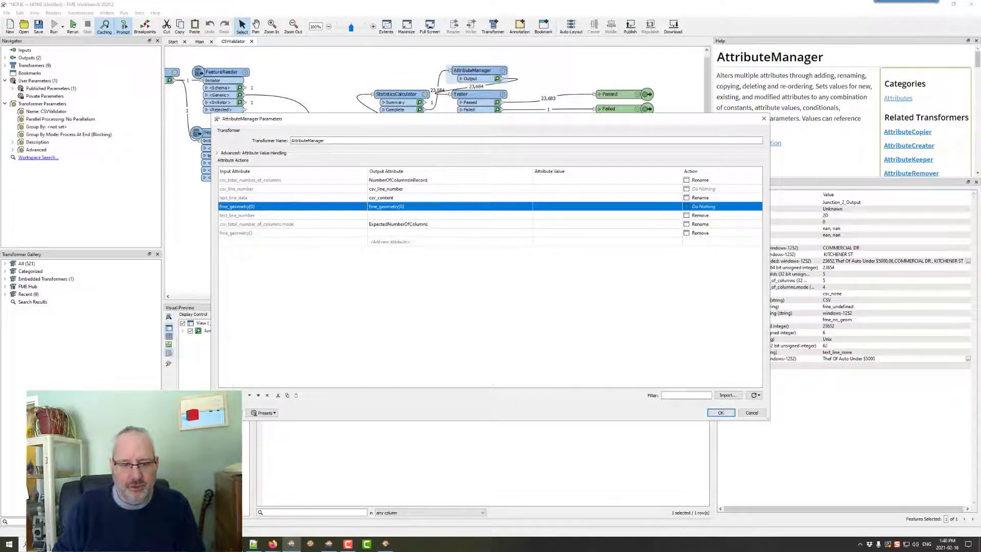
# Step: Confirm the attribute renames and review the FeatureMerger settings unchanged
pyautogui.click(722, 415)
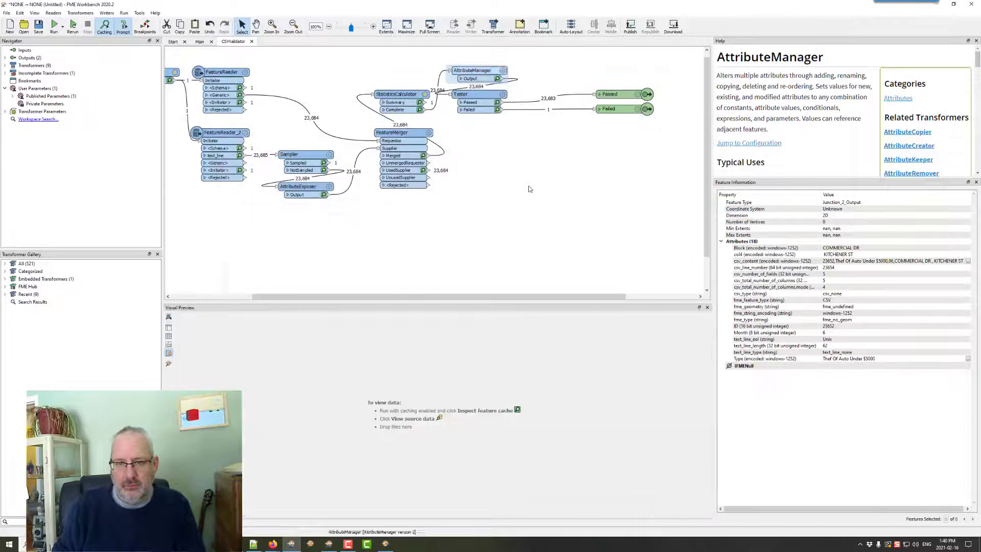
pyautogui.doubleClick(407, 136)
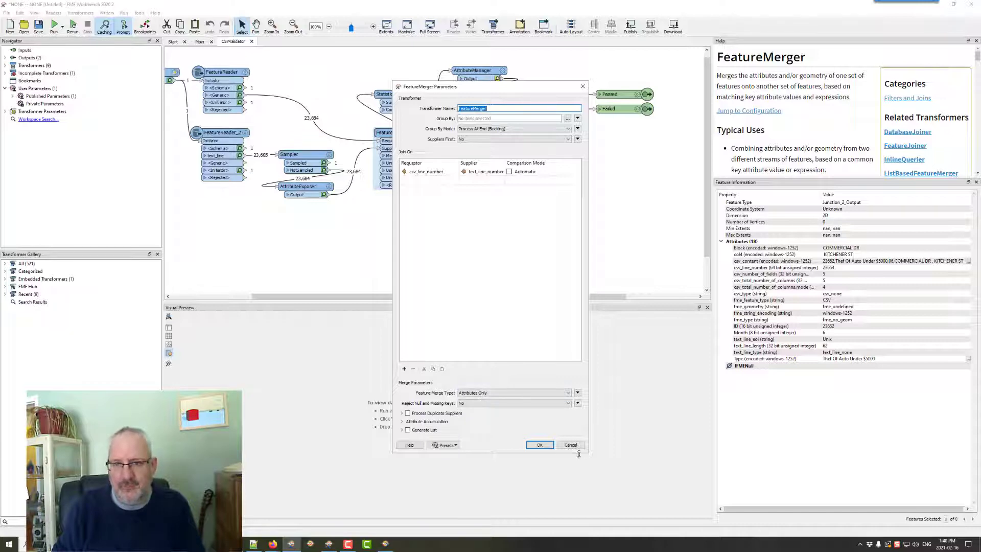
pyautogui.click(540, 444)
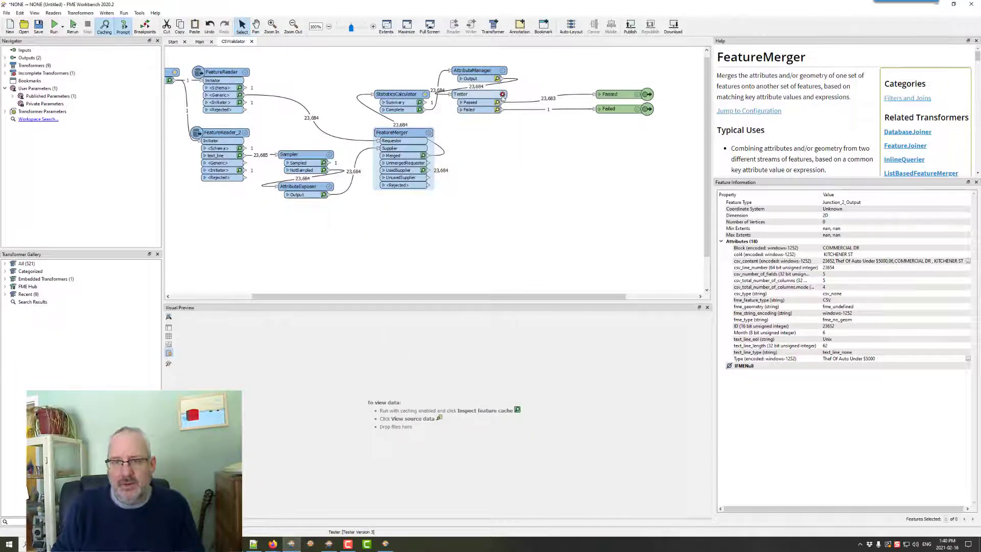
# Step: Set the Tester to compare NumberOfColumnsInRecord with ExpectedNumberOfColumns
pyautogui.doubleClick(502, 94)
pyautogui.click(477, 207)
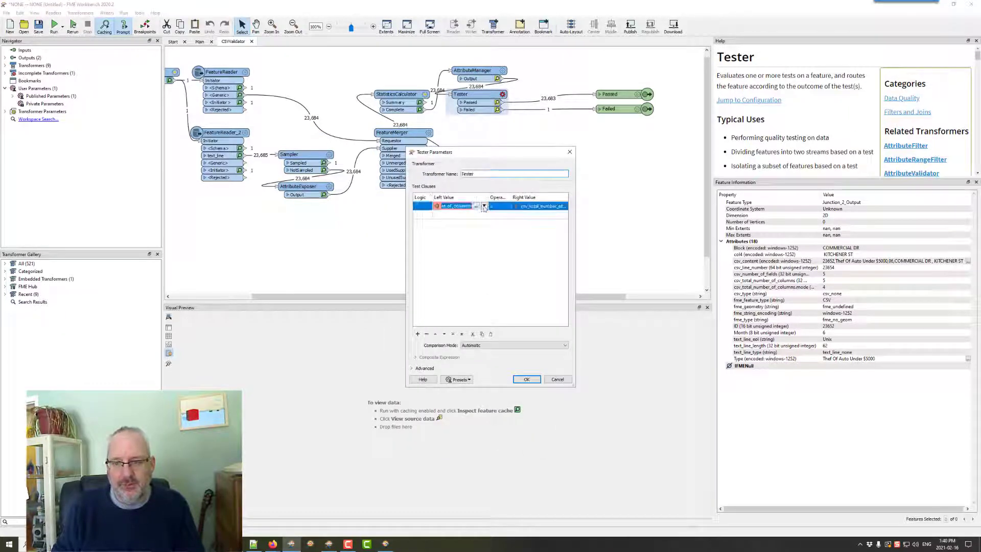
pyautogui.click(484, 206)
pyautogui.moveTo(515, 215)
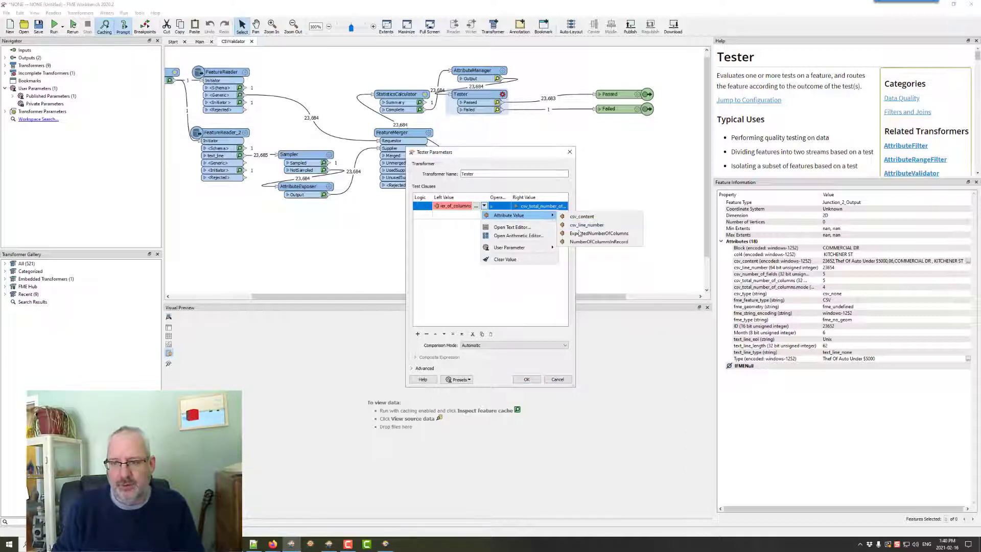
pyautogui.click(598, 242)
pyautogui.click(536, 207)
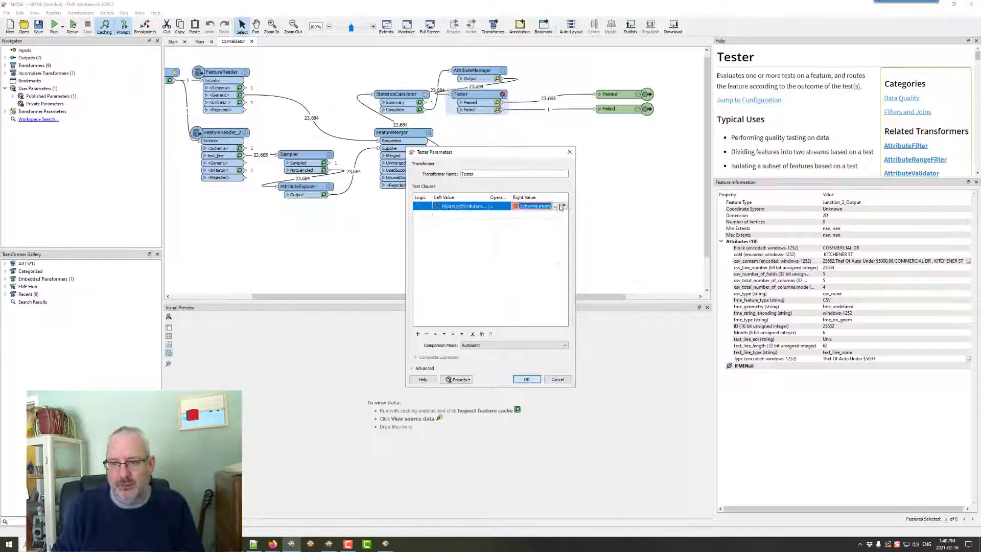
pyautogui.click(561, 207)
pyautogui.moveTo(598, 216)
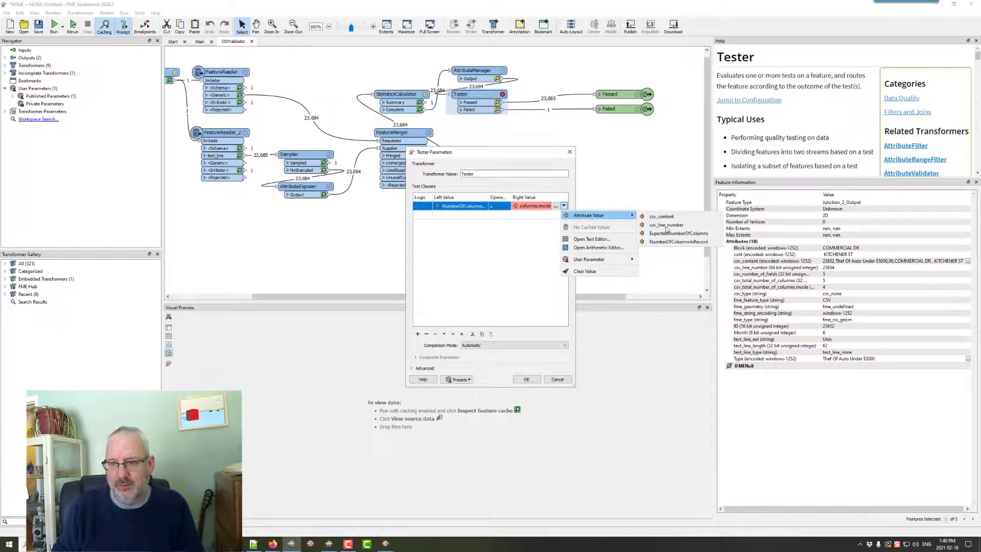
pyautogui.click(678, 233)
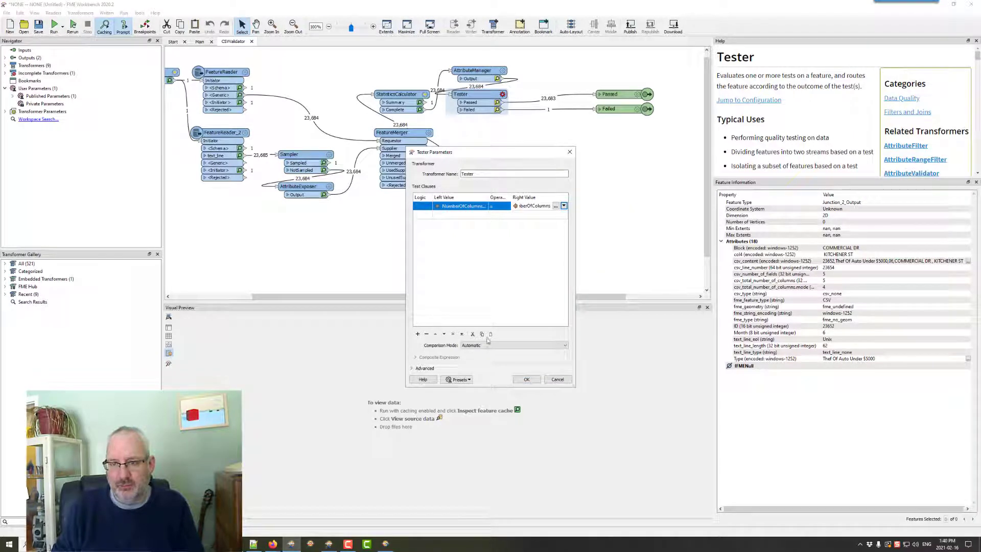
pyautogui.click(527, 380)
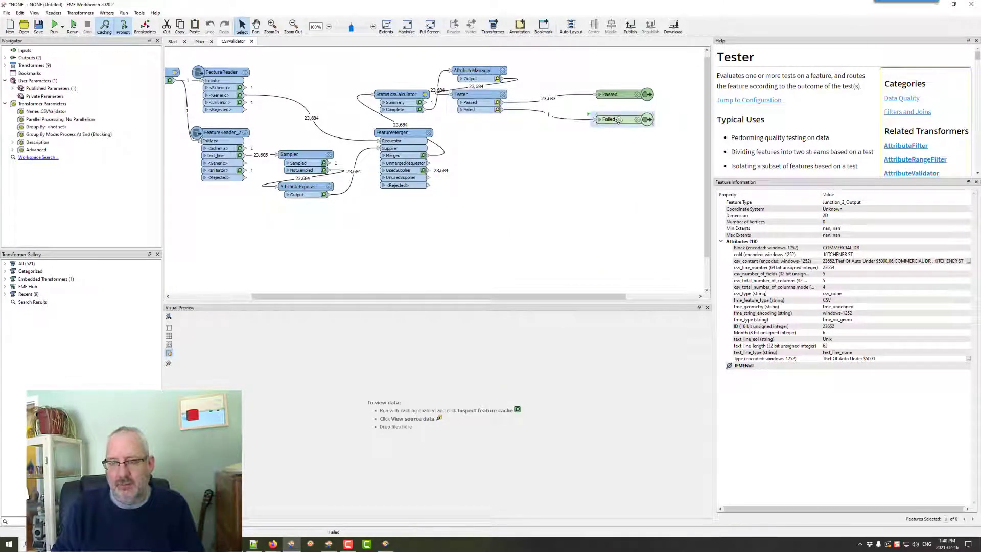
# Step: Add a Summary output and a duplicate Sampler_2 fed by the AttributeManager
pyautogui.moveTo(606, 109); pyautogui.dragTo(612, 121)
pyautogui.click(604, 167)
pyautogui.rightClick(604, 167)
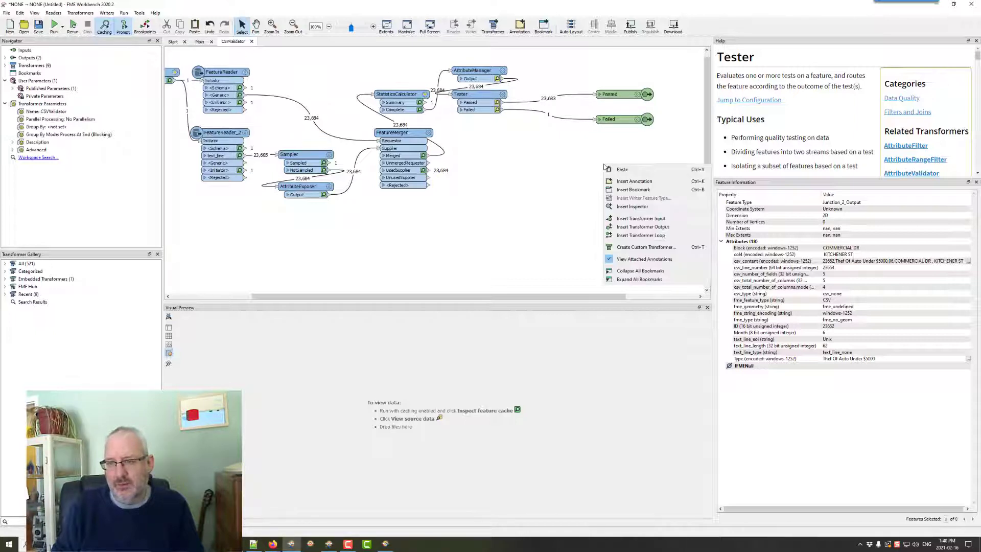
pyautogui.click(642, 226)
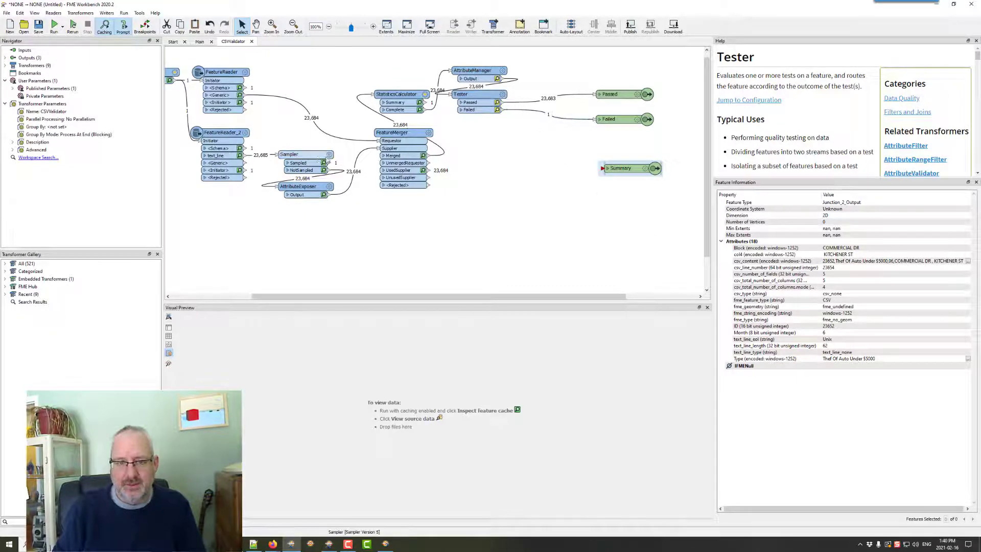
pyautogui.click(305, 155)
pyautogui.moveTo(305, 155)
pyautogui.mouseDown()
pyautogui.moveTo(537, 161)
pyautogui.moveTo(585, 76)
pyautogui.moveTo(567, 59)
pyautogui.mouseUp()
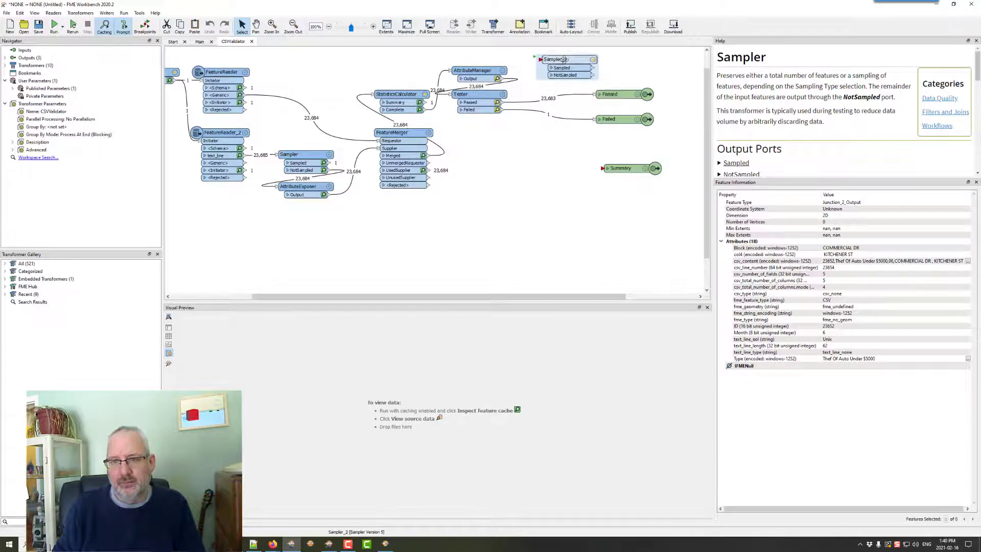
pyautogui.moveTo(506, 79); pyautogui.dragTo(539, 60)
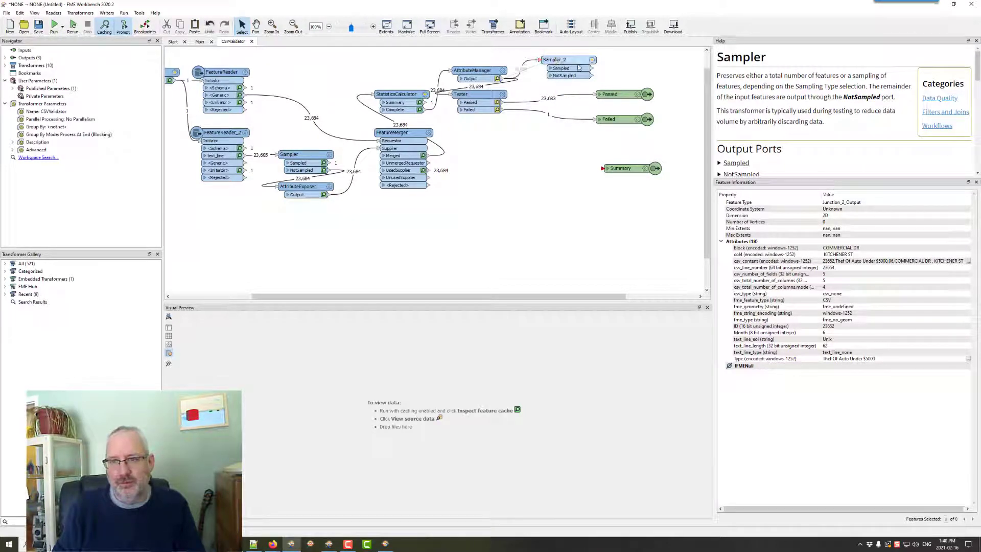
# Step: Have Sampler_2 keep the first feature and connect its sampled output to Summary
pyautogui.doubleClick(593, 62)
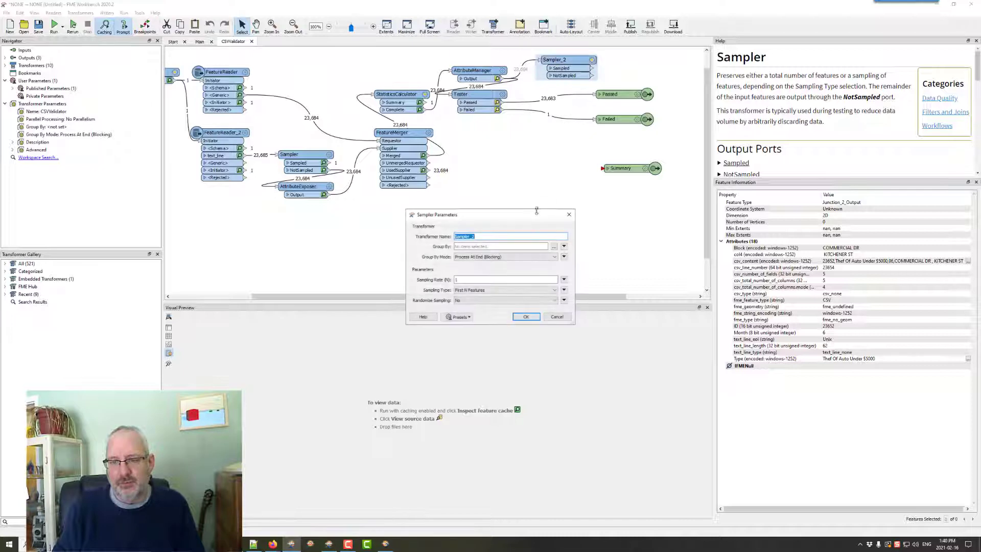
pyautogui.click(526, 314)
pyautogui.moveTo(624, 169)
pyautogui.mouseDown()
pyautogui.moveTo(625, 75)
pyautogui.moveTo(644, 61)
pyautogui.mouseUp()
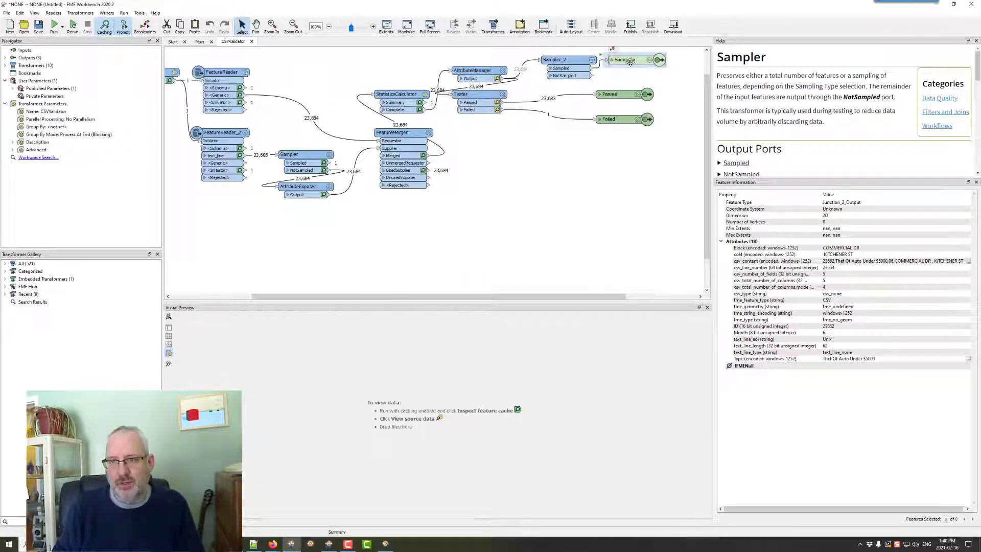
pyautogui.doubleClick(592, 62)
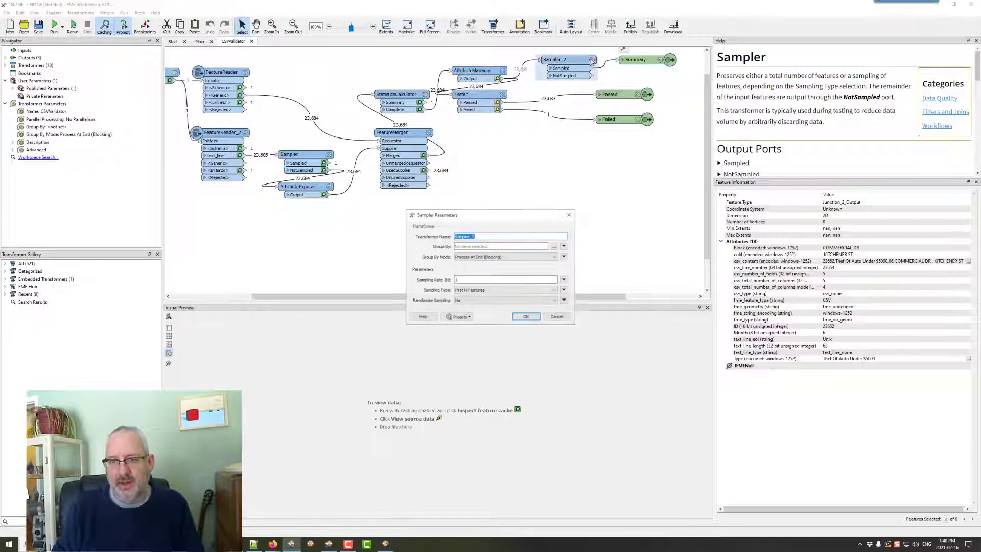
pyautogui.click(529, 318)
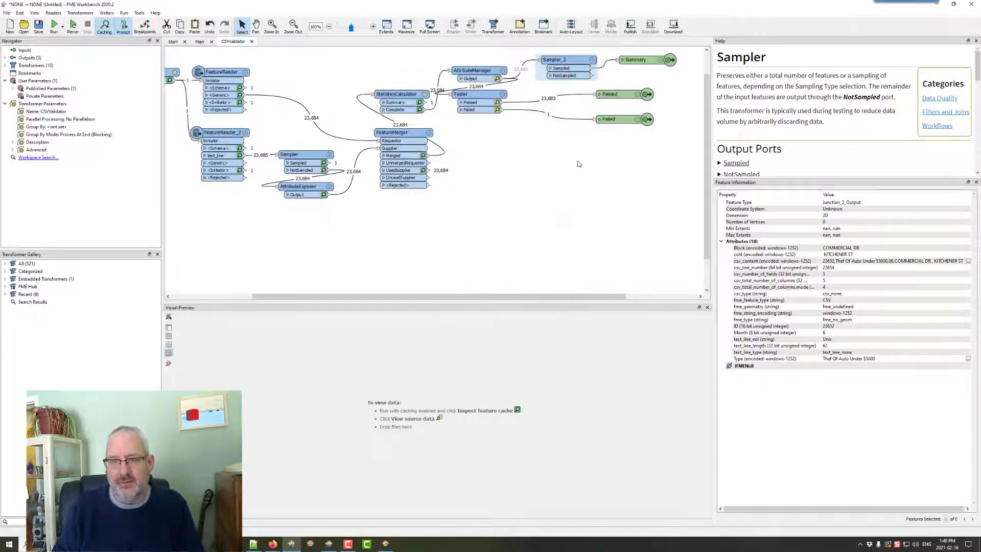
pyautogui.doubleClick(592, 61)
# Step: Run, delete the two junctions after the CSVValidator in Main, and run again
pyautogui.click(528, 317)
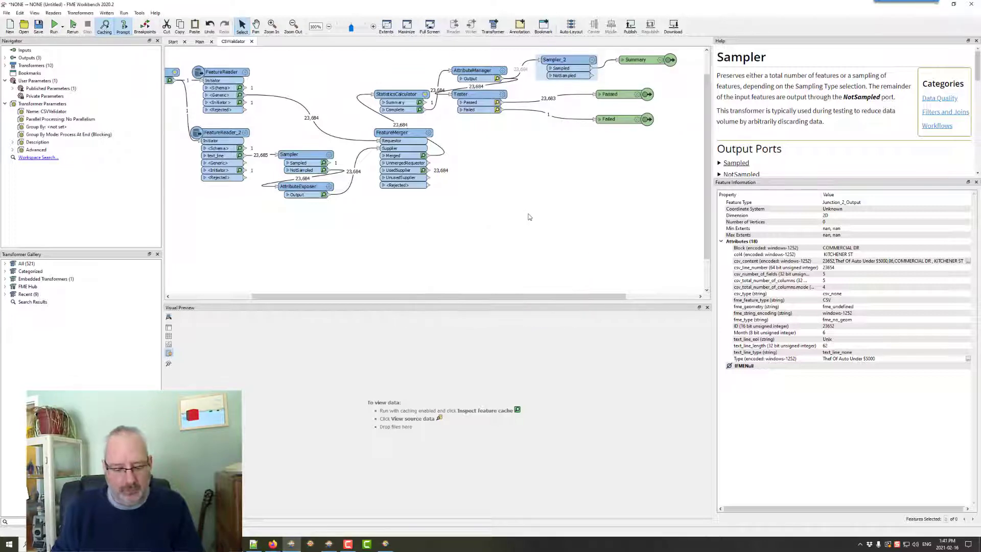
pyautogui.press('F5')
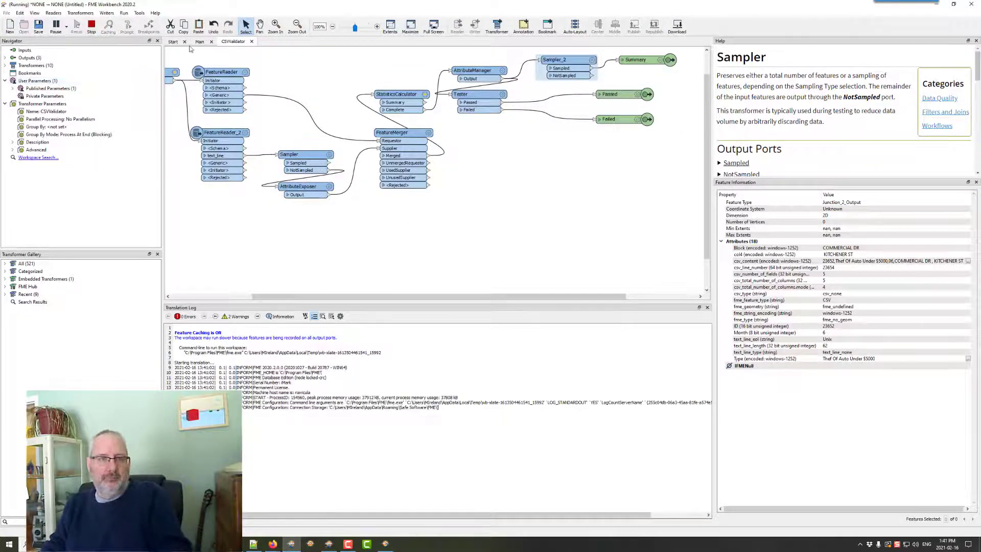
pyautogui.click(199, 42)
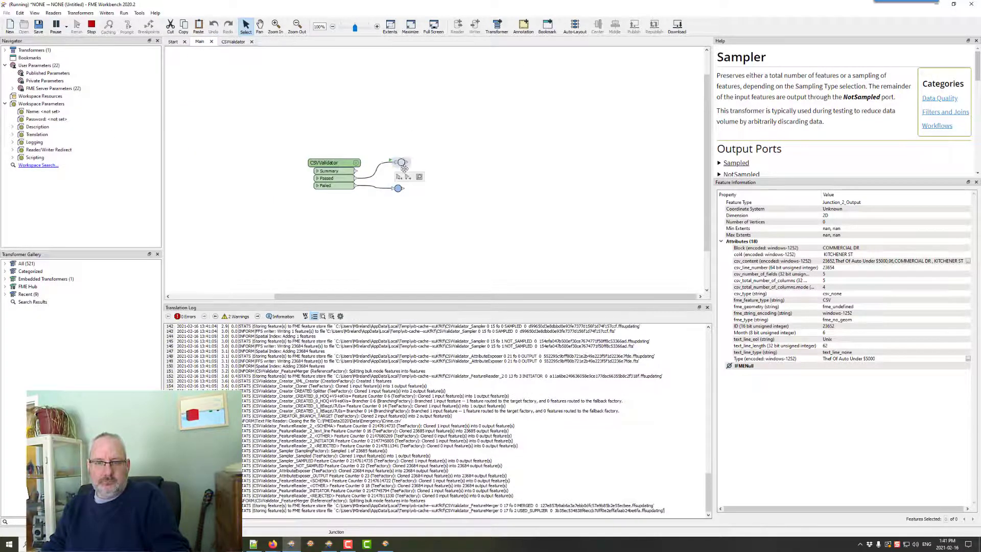
pyautogui.moveTo(397, 150); pyautogui.dragTo(405, 171)
pyautogui.moveTo(392, 124); pyautogui.dragTo(464, 239)
pyautogui.press('Delete')
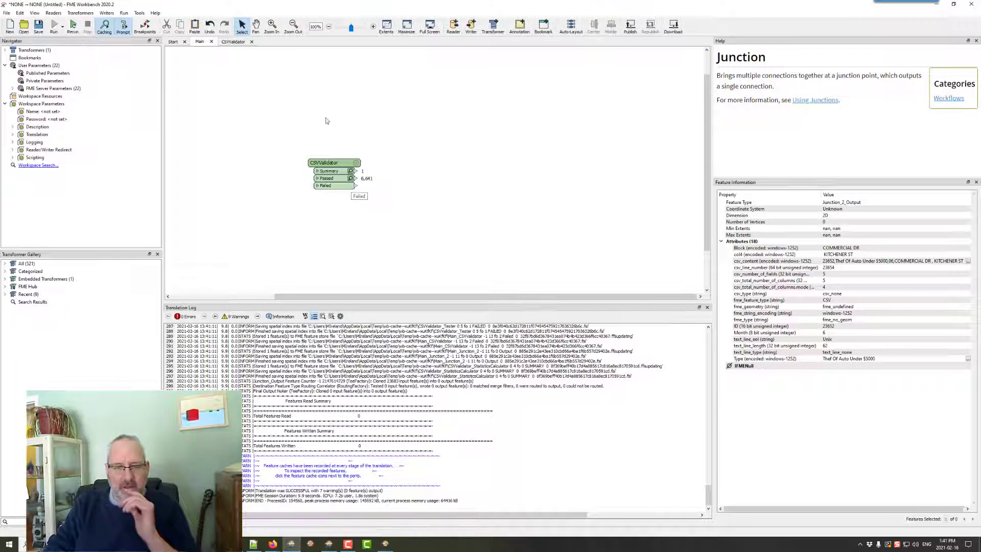
pyautogui.click(71, 26)
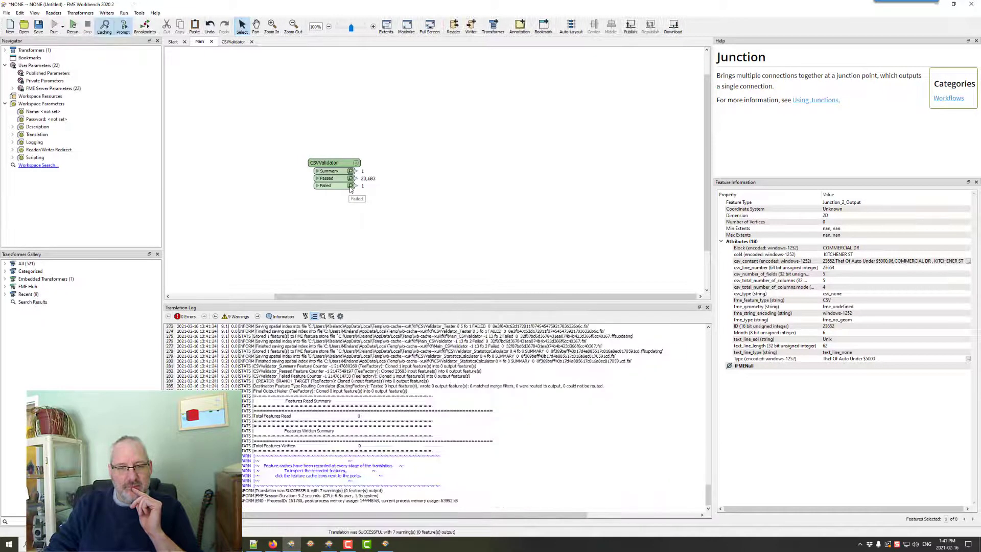
# Step: Preview the Failed records, then the single Summary record, and reopen the CSVValidator definition
pyautogui.click(351, 187)
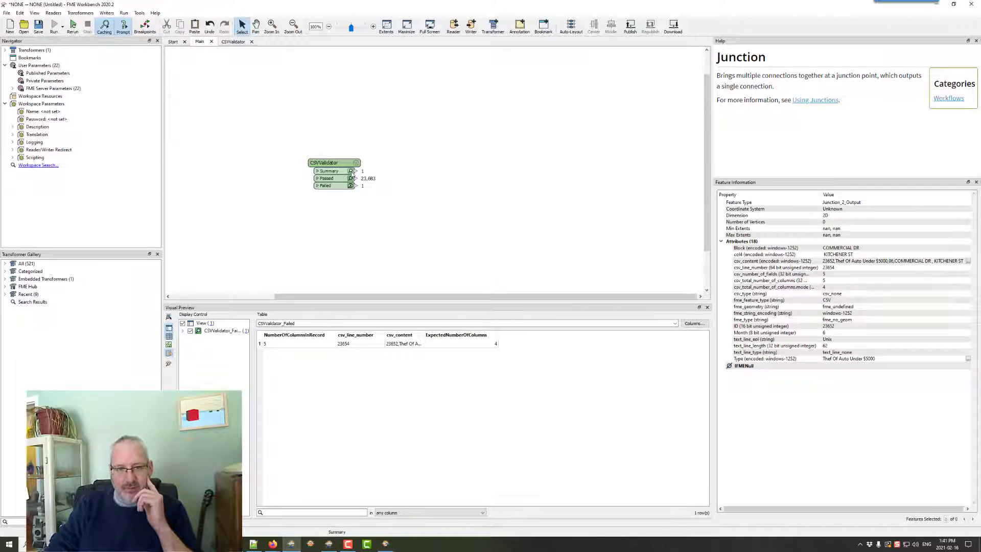
pyautogui.click(351, 170)
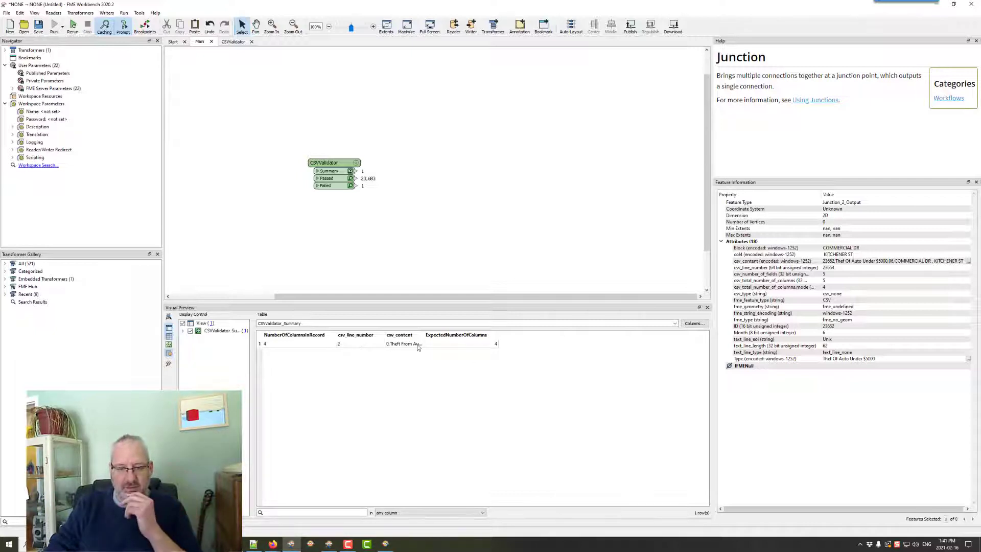
pyautogui.click(199, 42)
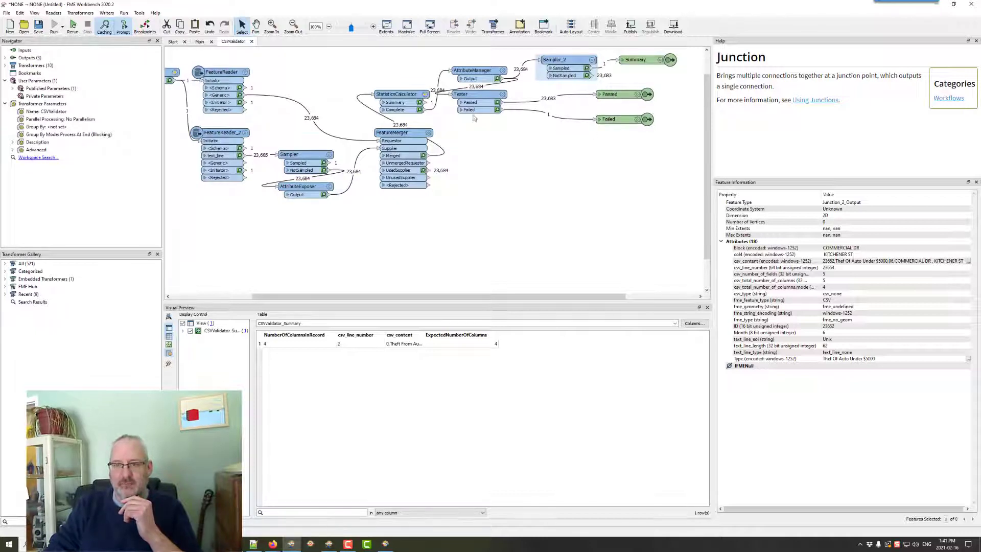
# Step: Move the Tester and its Passed/Failed output nodes lower in the CSVValidator canvas
pyautogui.moveTo(482, 95); pyautogui.dragTo(497, 127)
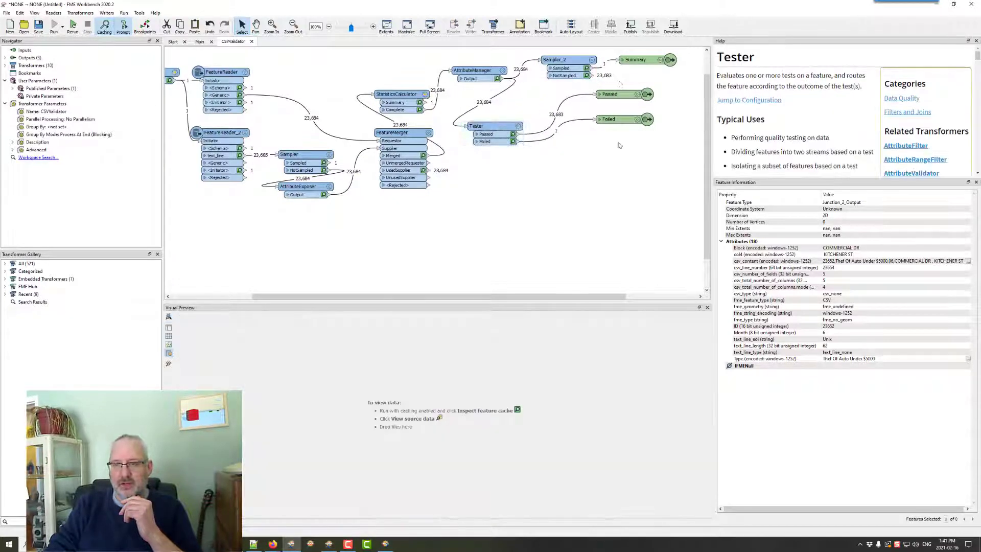
pyautogui.moveTo(608, 119); pyautogui.dragTo(587, 150)
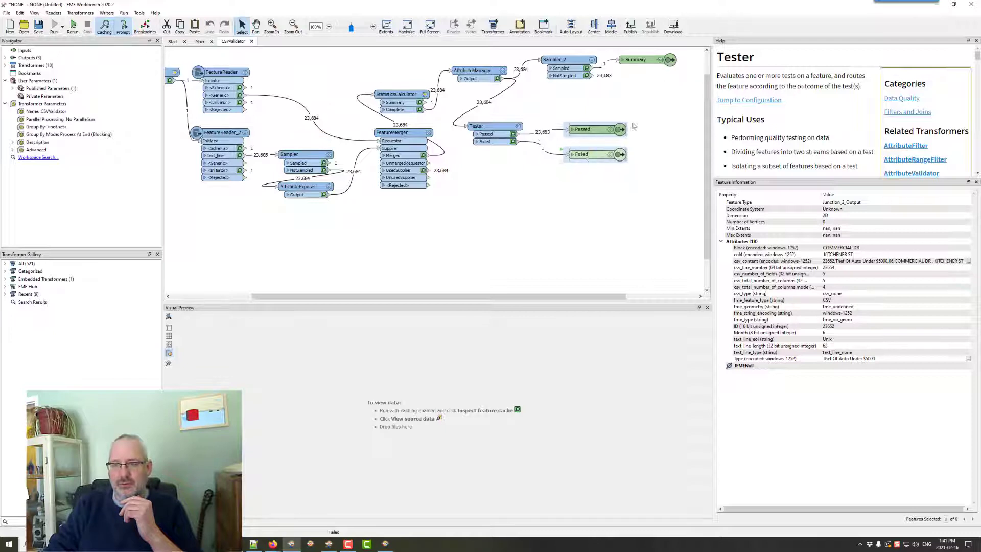
# Step: In Summary's settings, try Specified Attributes Only excluding csv_content, csv_line_number and NumberOfColumnsInRecord
pyautogui.doubleClick(643, 60)
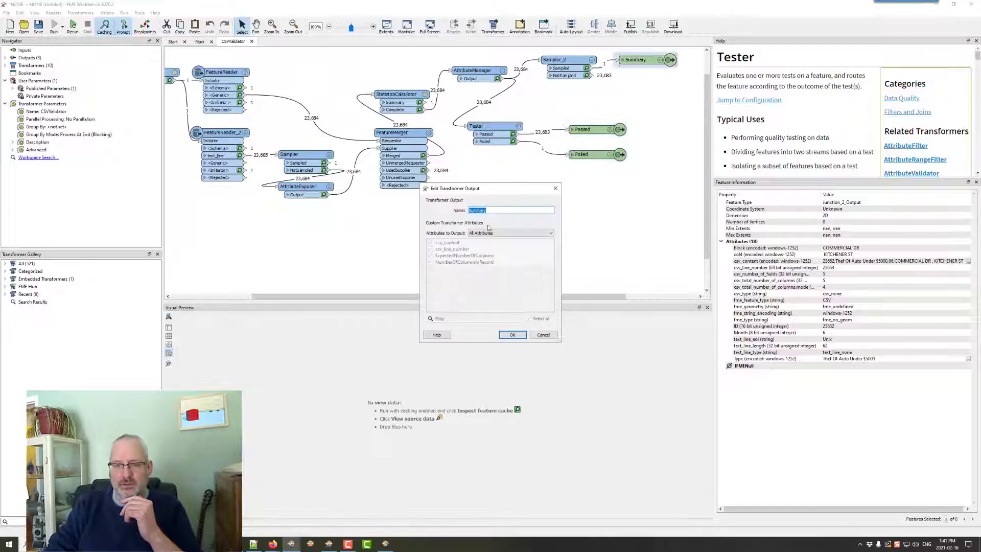
pyautogui.click(505, 232)
pyautogui.click(503, 242)
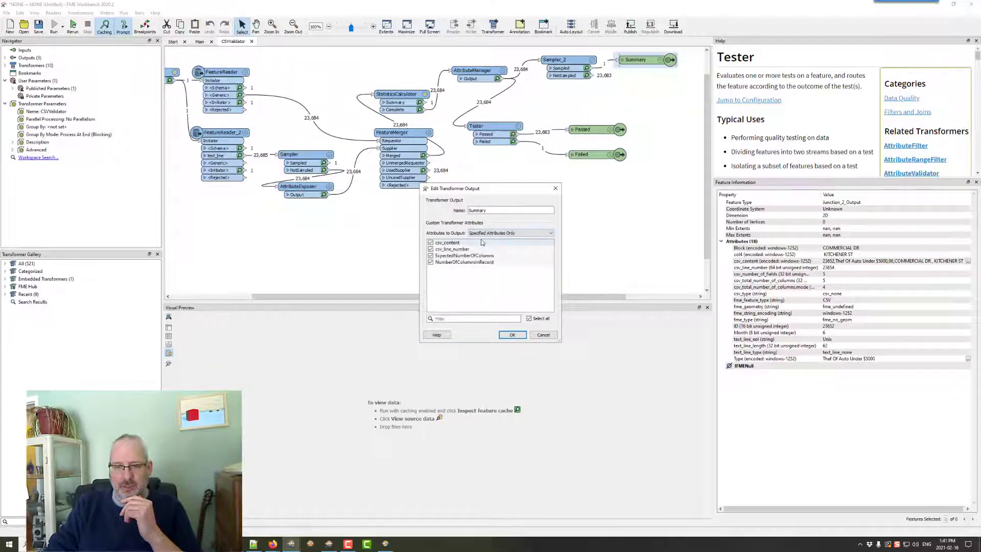
pyautogui.click(450, 243)
pyautogui.click(444, 249)
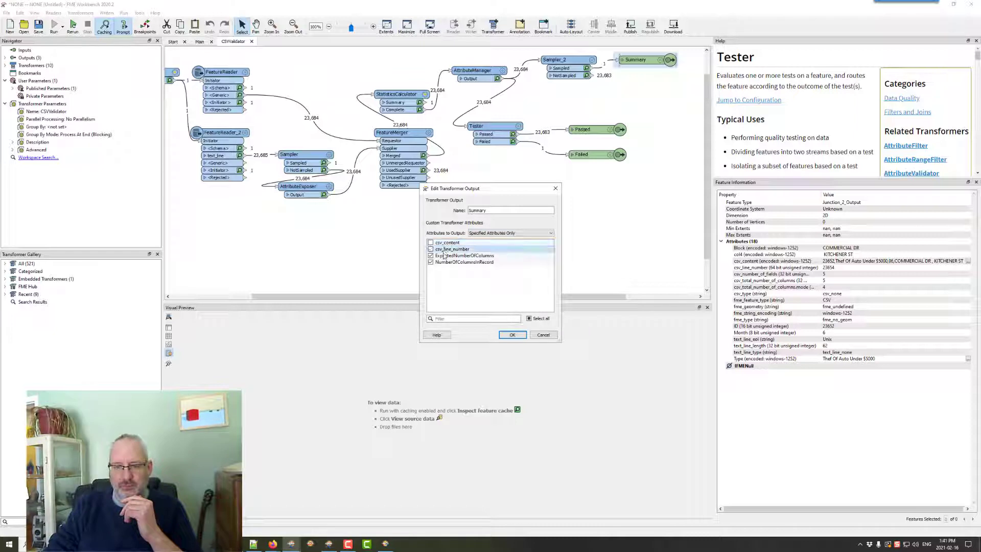
pyautogui.click(443, 263)
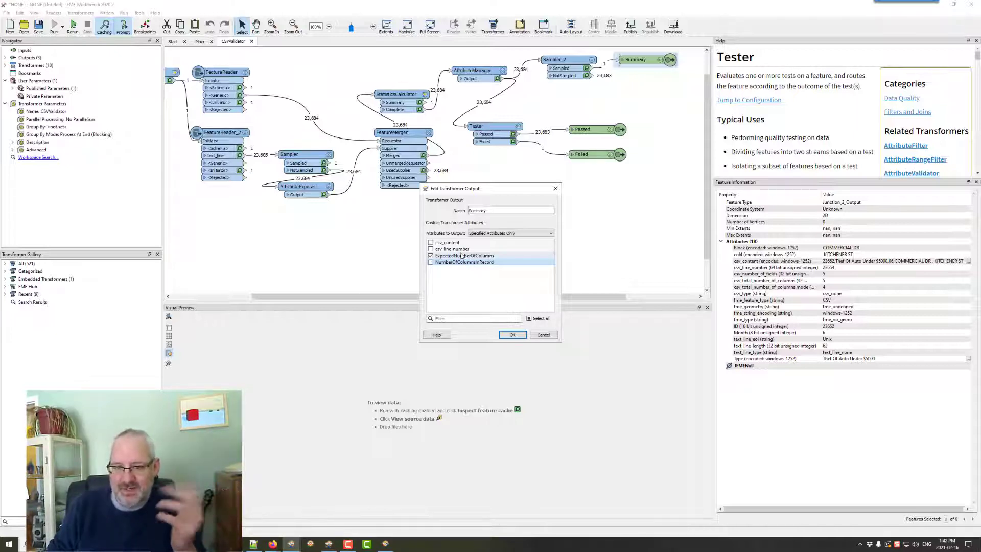
pyautogui.click(544, 336)
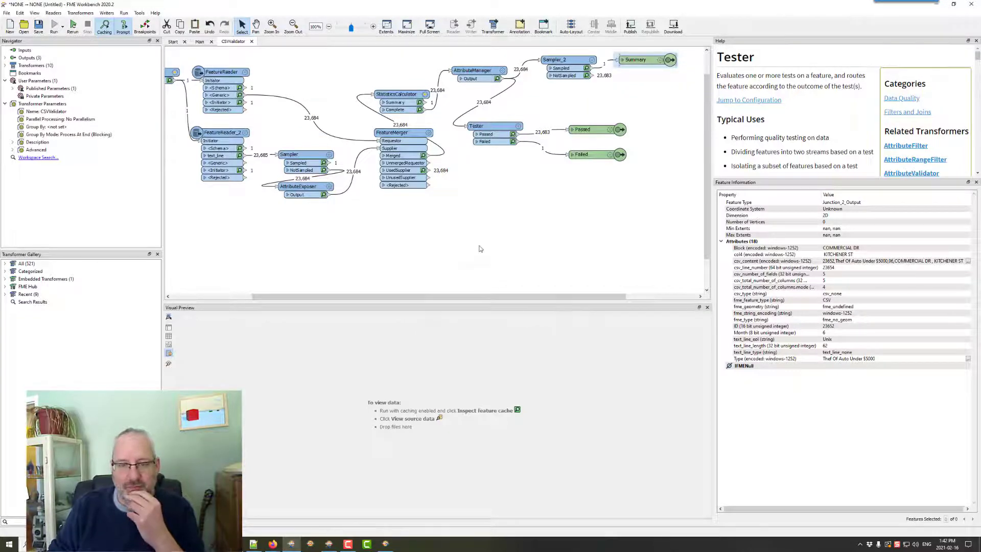
pyautogui.moveTo(455, 300)
pyautogui.mouseDown()
pyautogui.moveTo(419, 297)
pyautogui.moveTo(434, 297)
pyautogui.mouseUp()
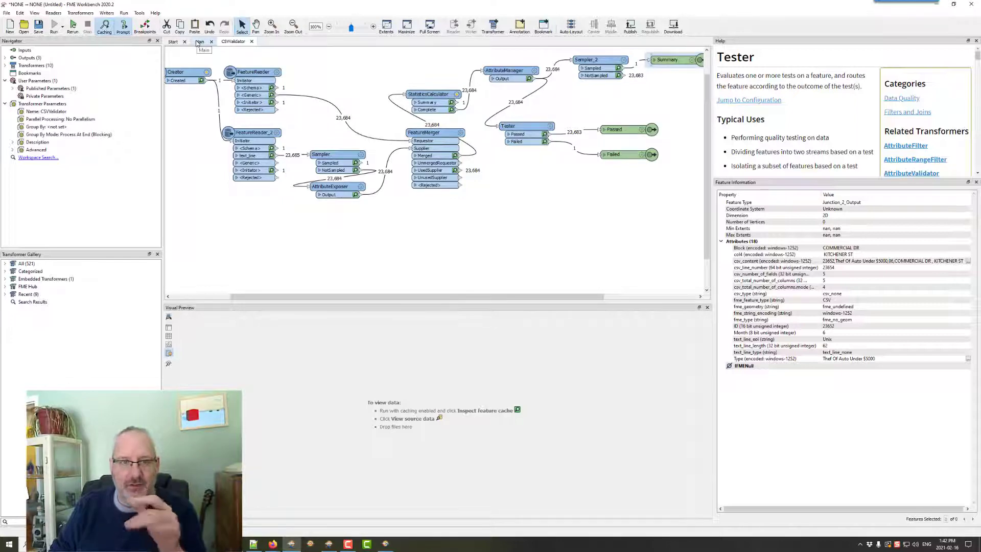
pyautogui.click(200, 42)
pyautogui.click(230, 41)
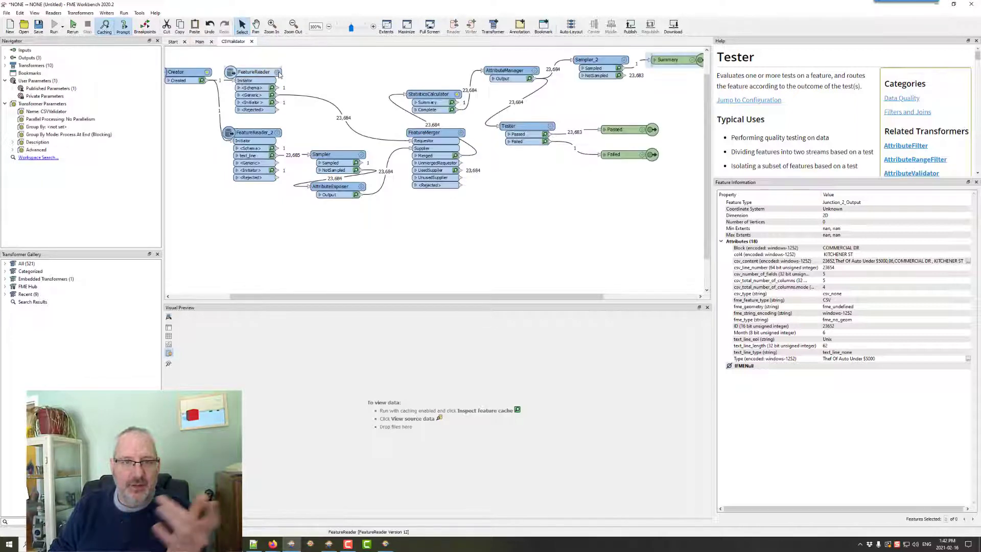
pyautogui.doubleClick(253, 72)
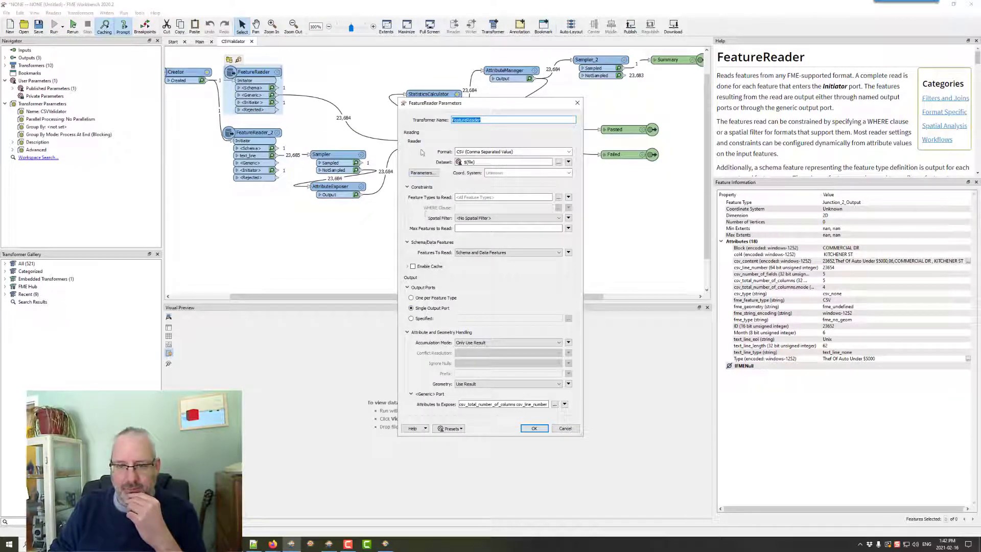
pyautogui.click(422, 172)
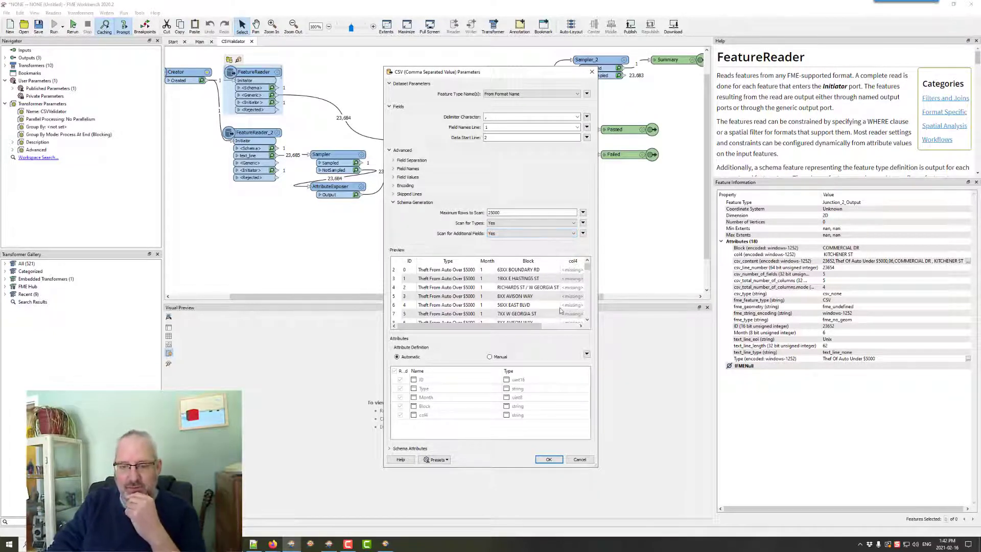
pyautogui.click(548, 460)
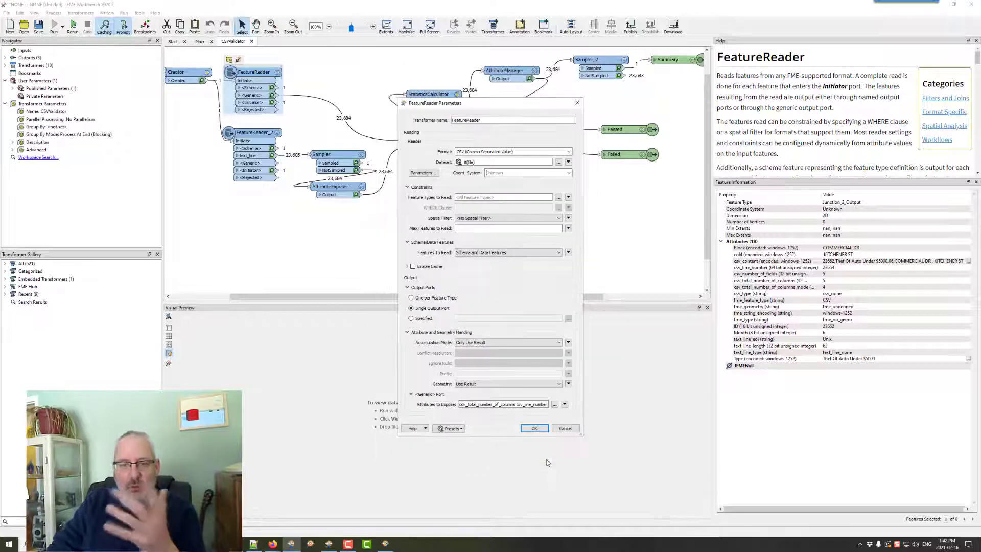
pyautogui.click(533, 428)
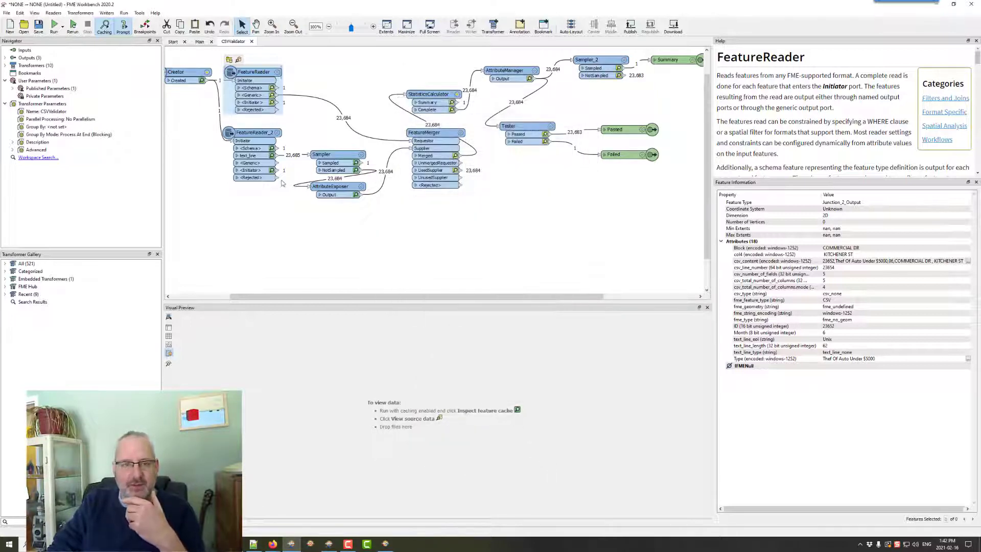